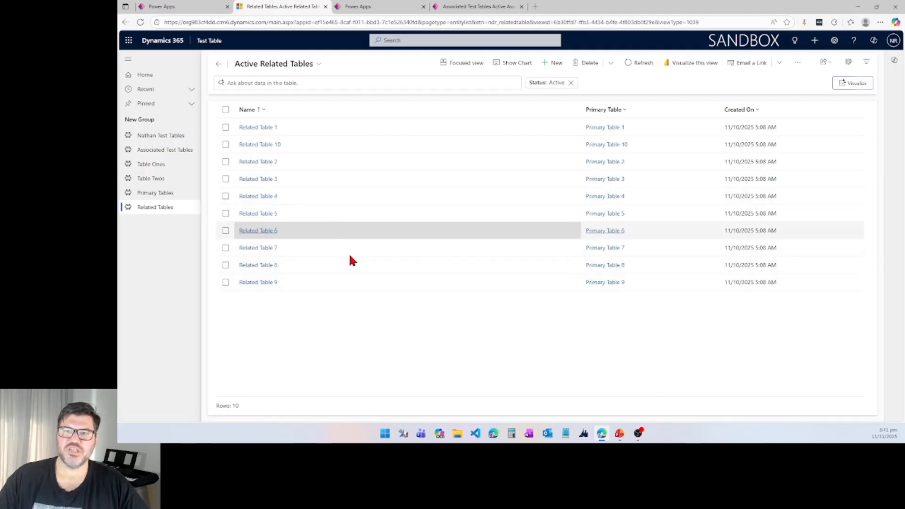
Step: Look over the dataflows in the deploy environment and the Active Associated Test Tables view of its Test Table app
left_click(384, 6)
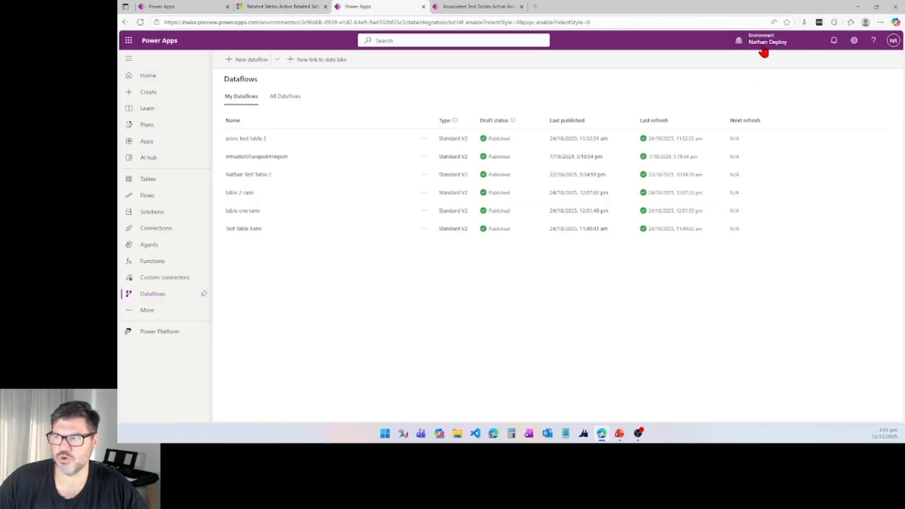
left_click(465, 7)
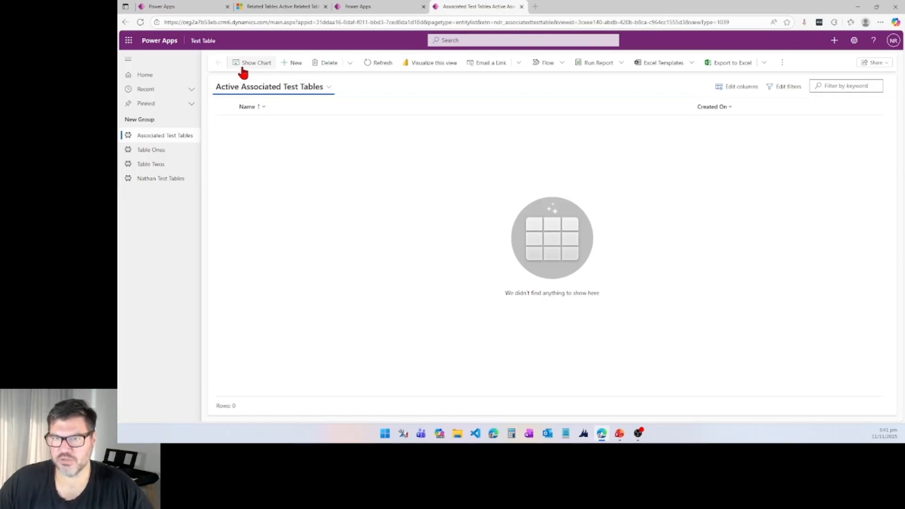
Step: In the MCP environment, open the Dataflow Test Two solution and show the keys of Primary Table
left_click(189, 10)
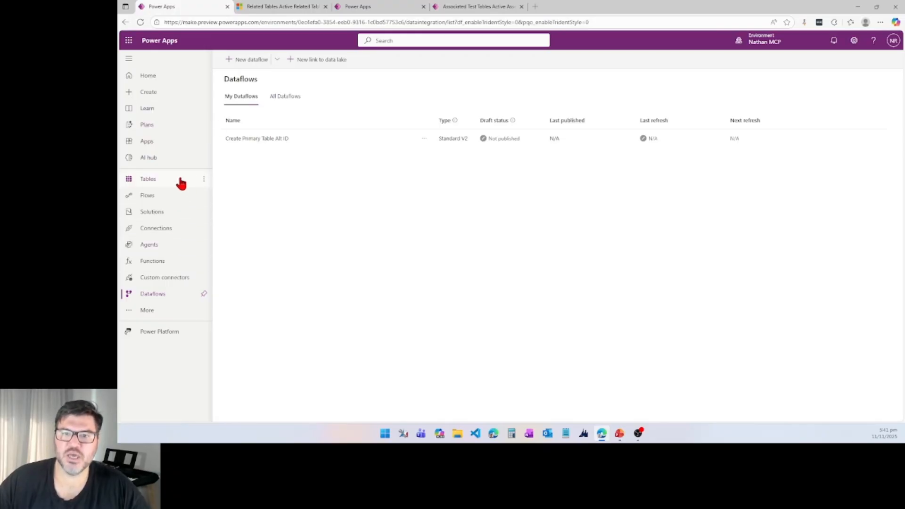
left_click(155, 219)
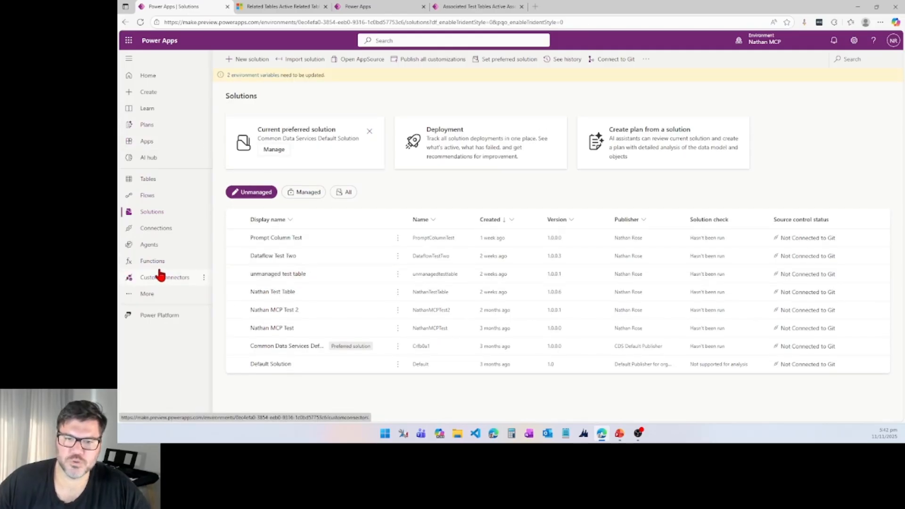
left_click(266, 256)
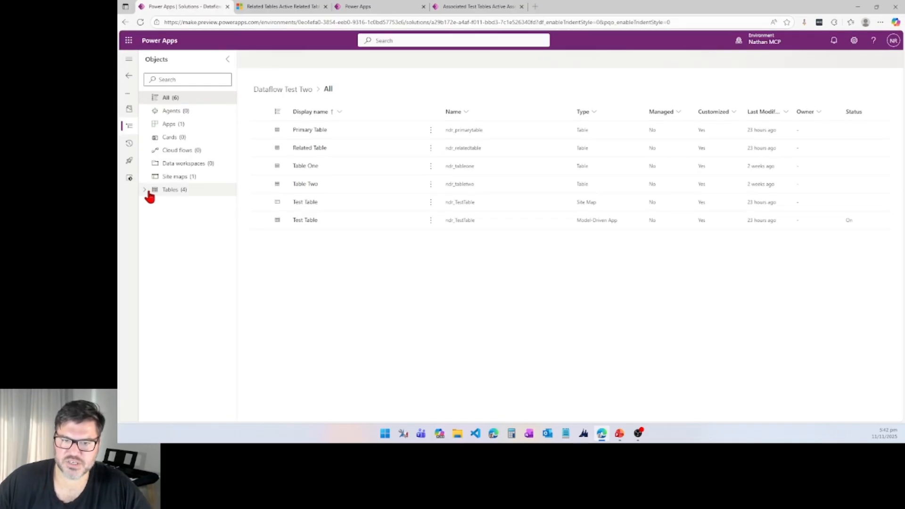
left_click(145, 190)
left_click(155, 229)
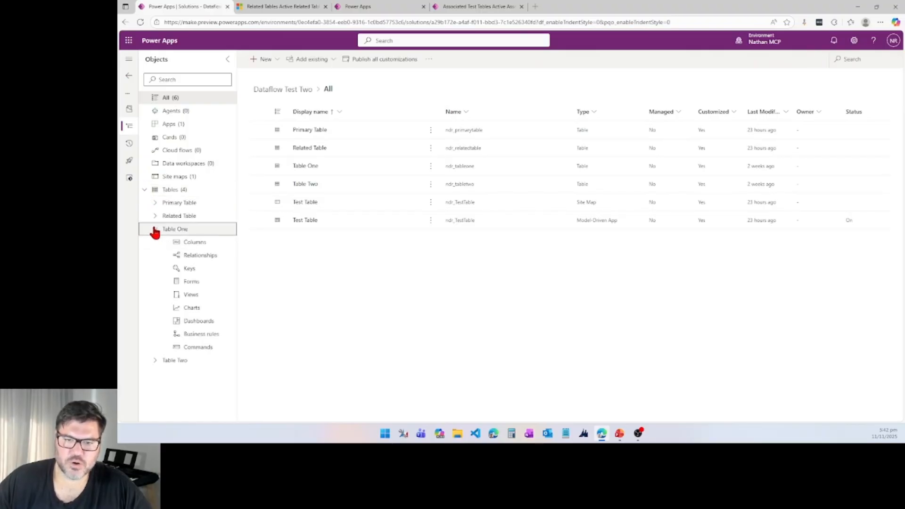
left_click(155, 229)
left_click(155, 203)
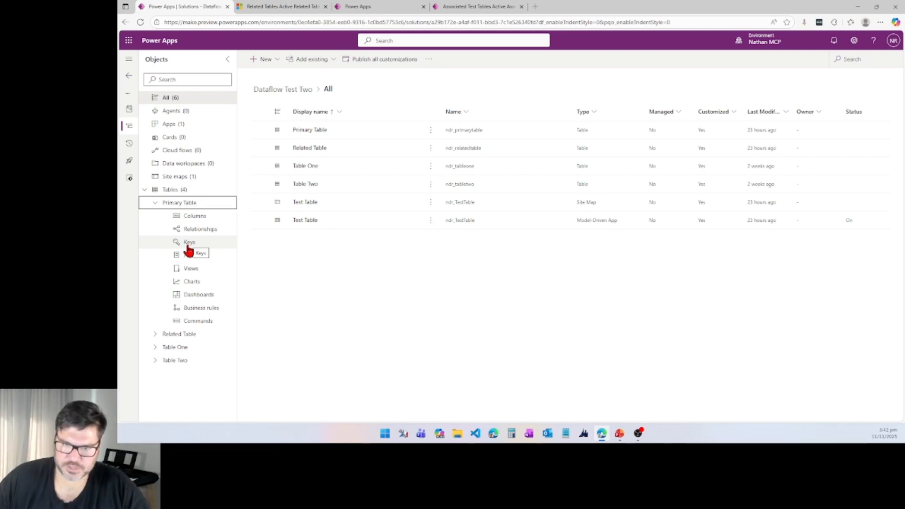
left_click(190, 243)
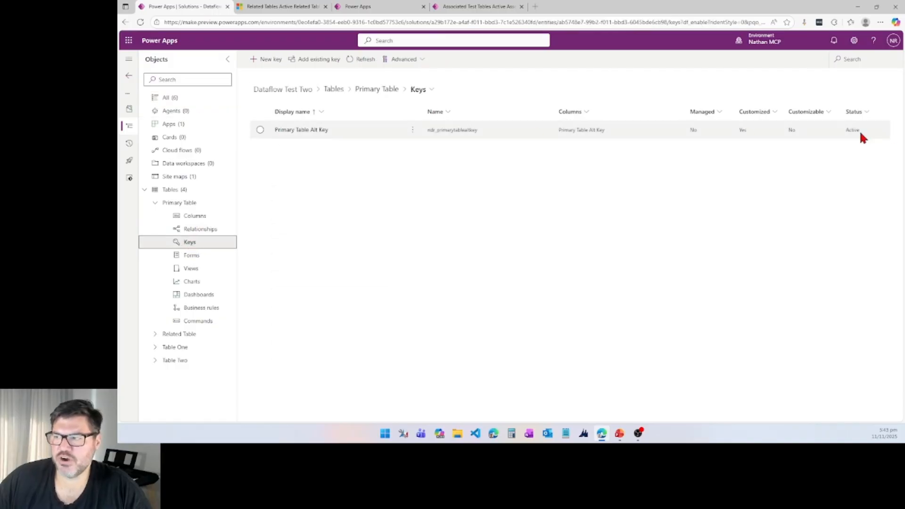
Step: Check which Primary Table columns are available for a new key, and leave the form without saving
left_click(267, 60)
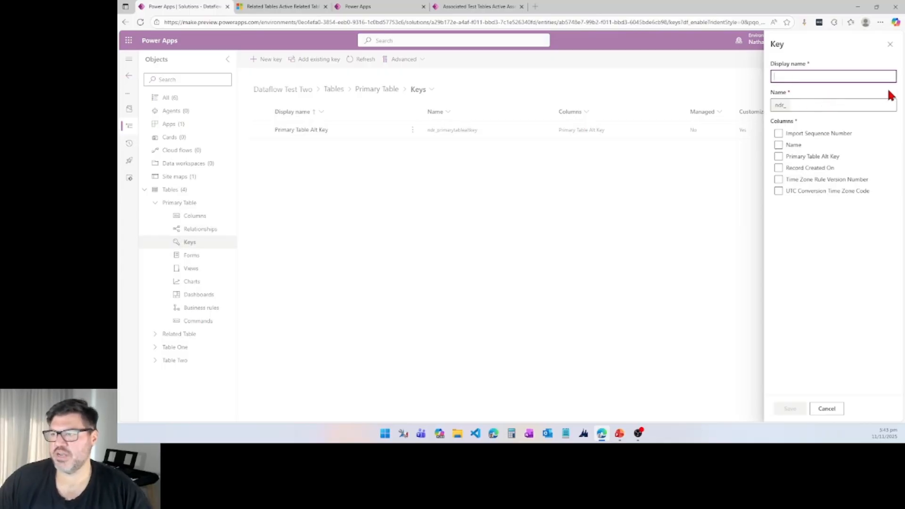
left_click(786, 191)
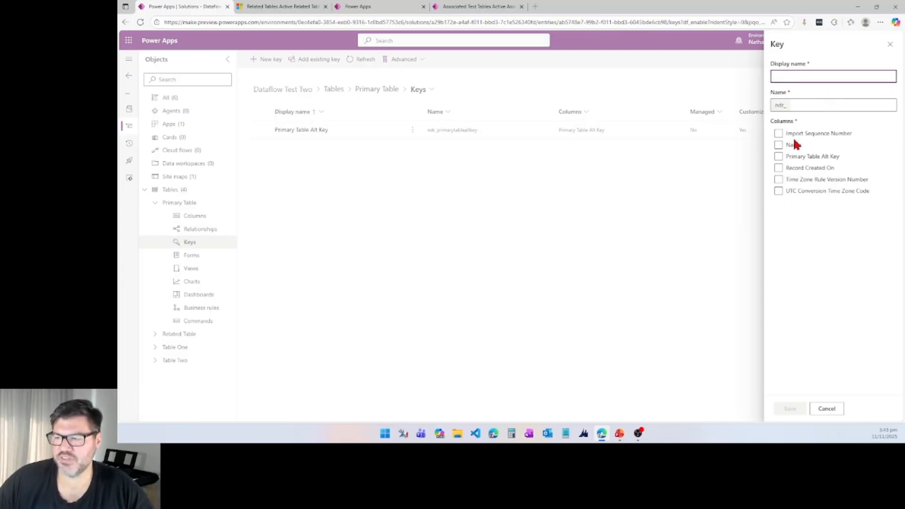
left_click(787, 191)
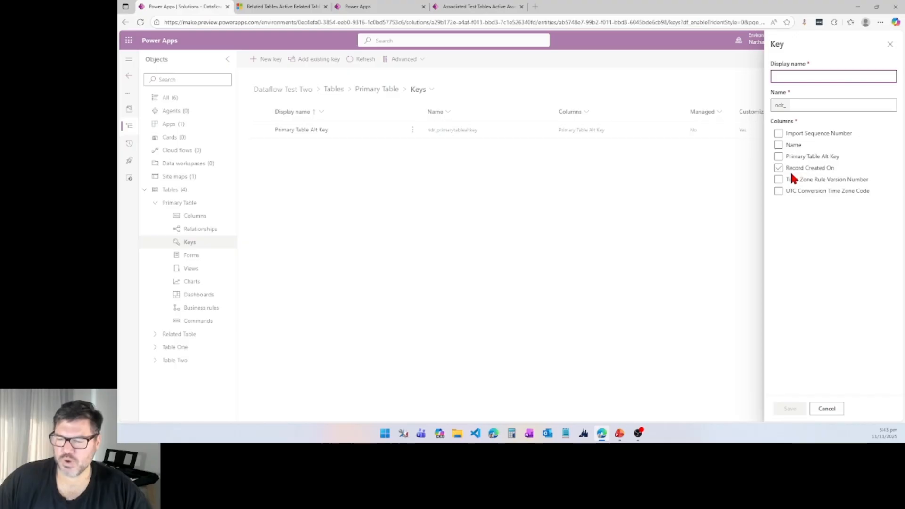
left_click(791, 157)
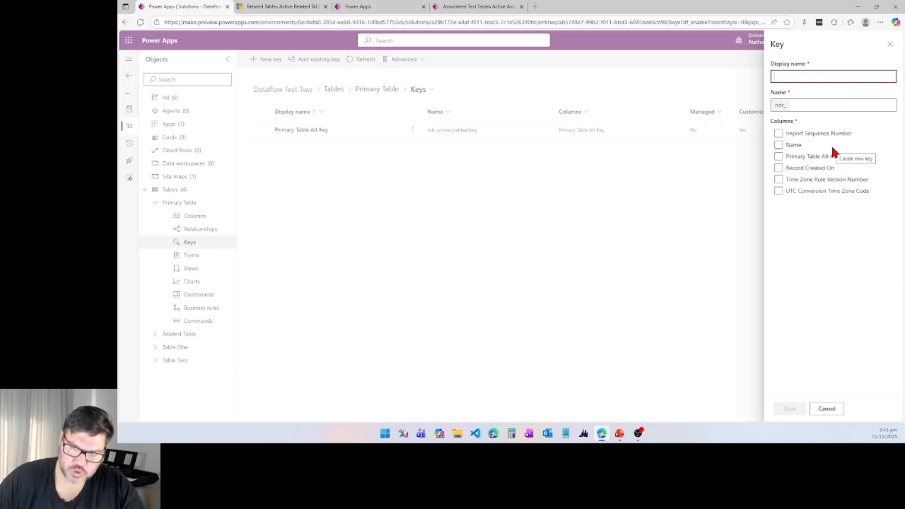
left_click(822, 167)
left_click(822, 167)
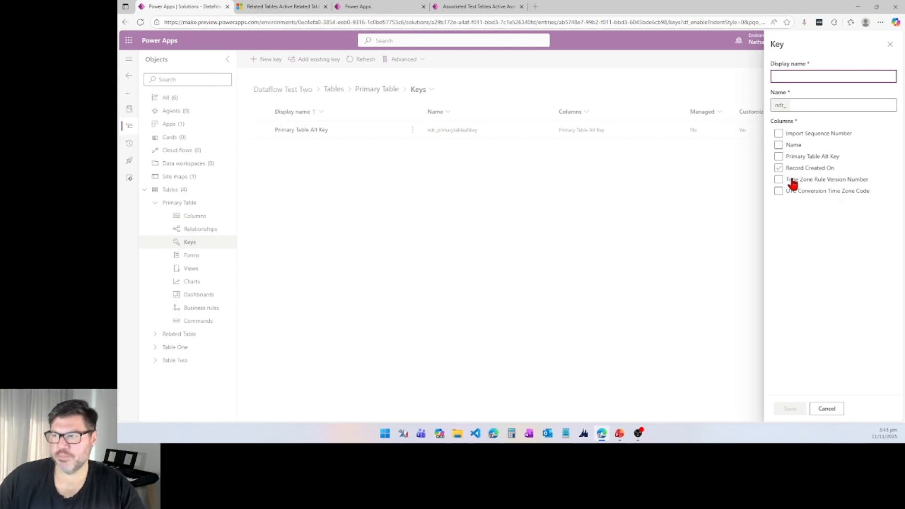
left_click(807, 135)
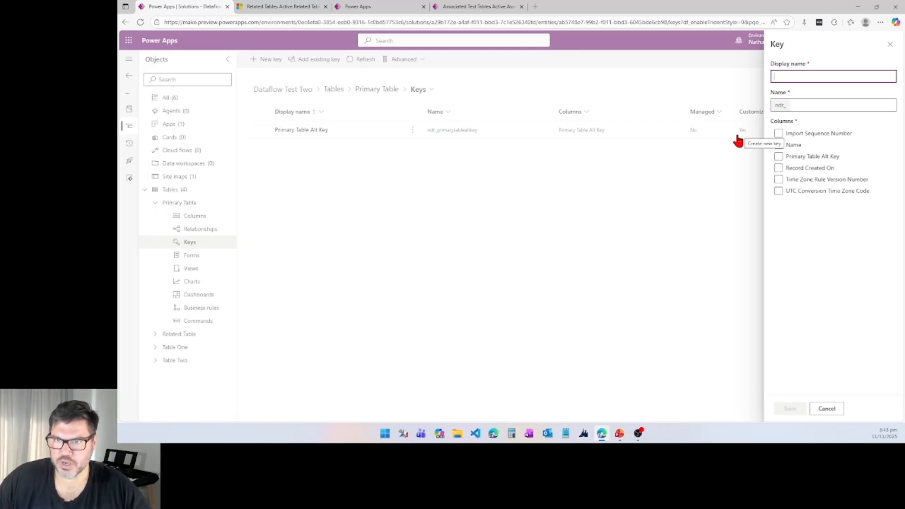
left_click(827, 409)
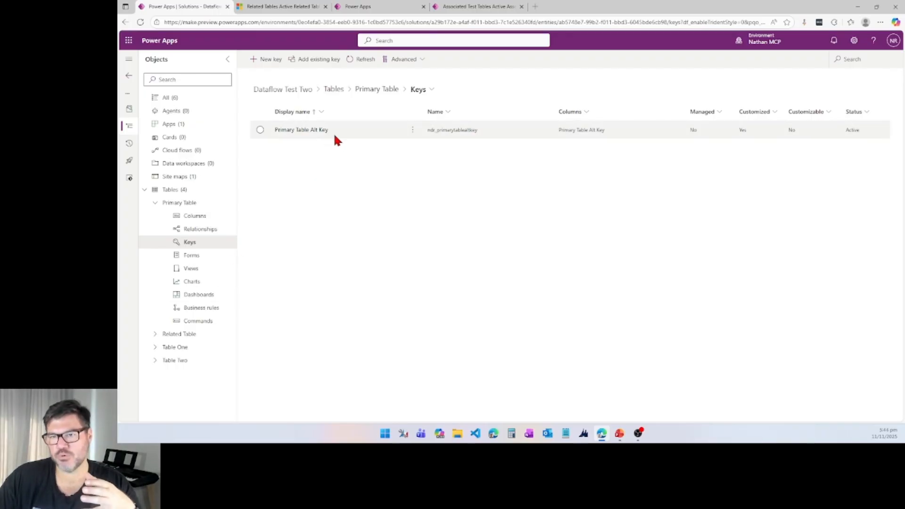
Step: Review the columns and keys of both Primary Table and Related Table, and return to the solutions list
left_click(214, 216)
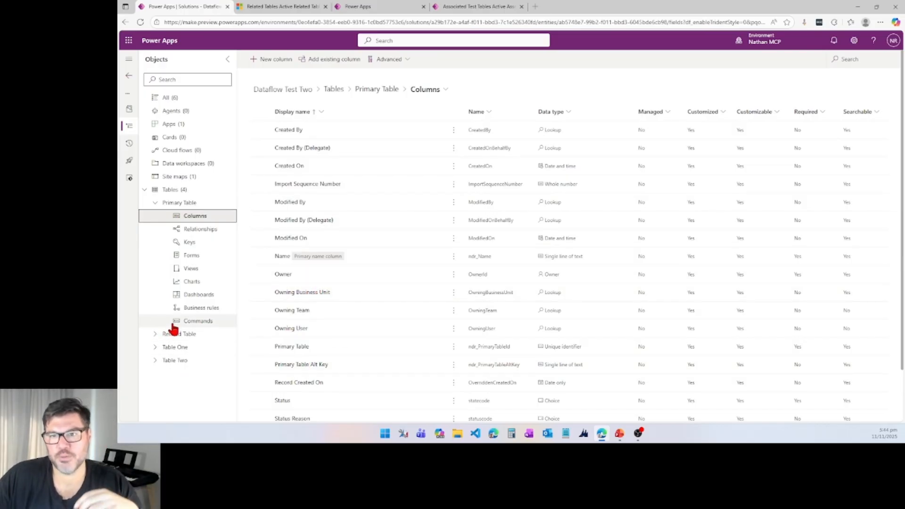
left_click(185, 243)
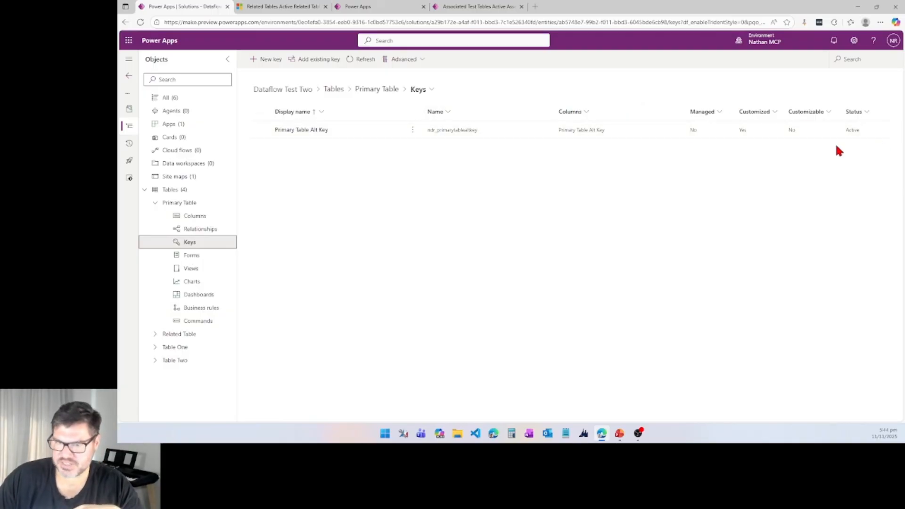
left_click(157, 335)
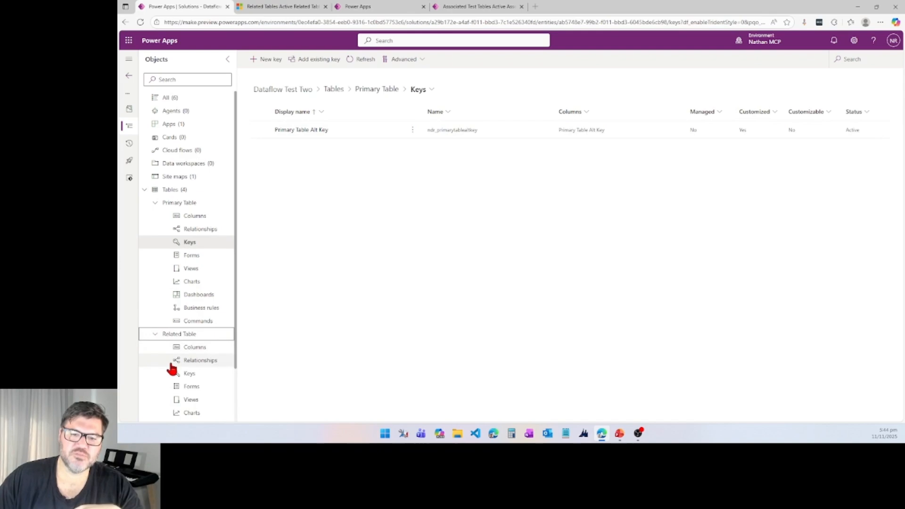
left_click(196, 350)
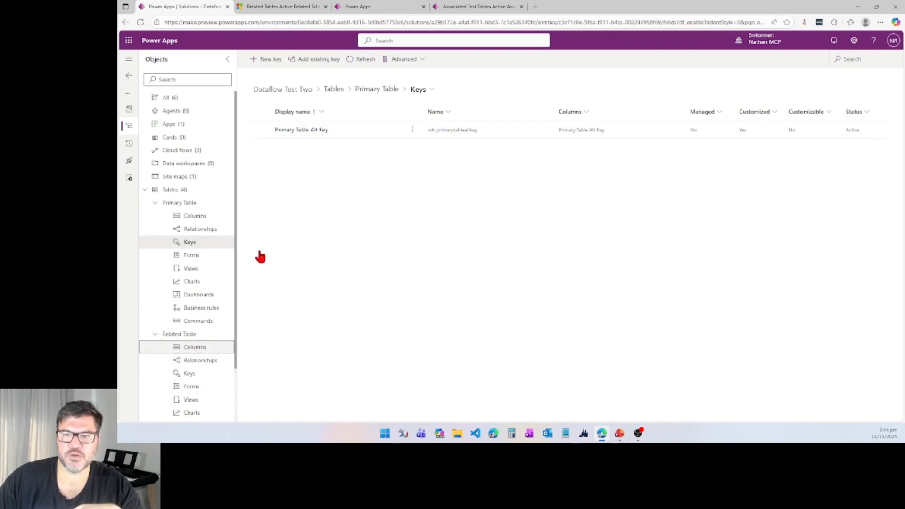
scroll(311, 307, "down", 2)
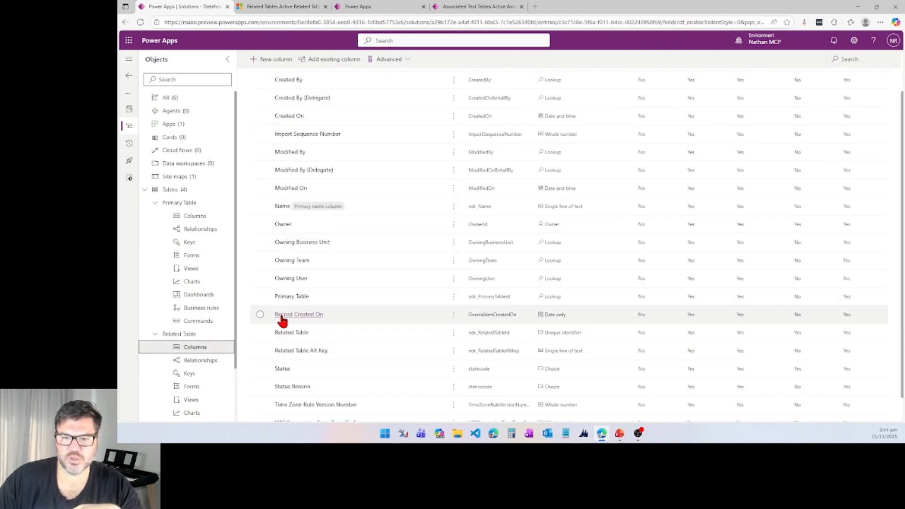
scroll(177, 369, "down", 3)
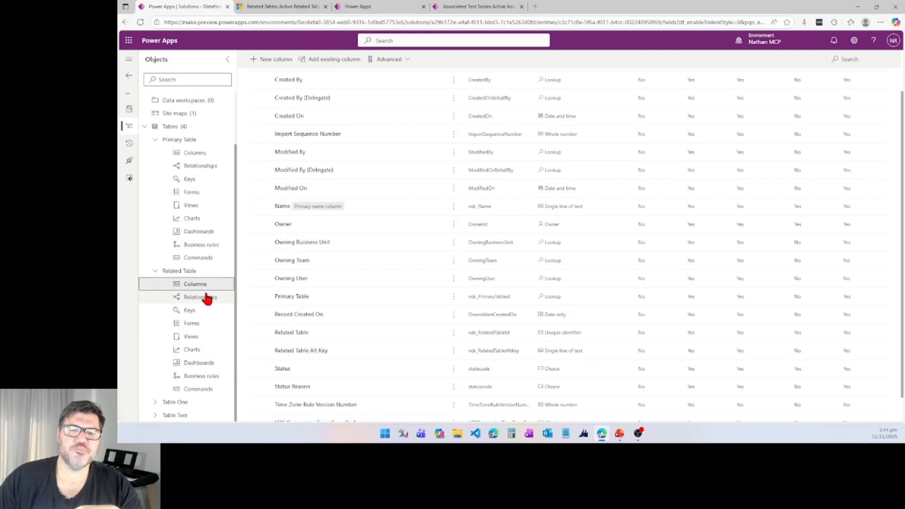
left_click(190, 312)
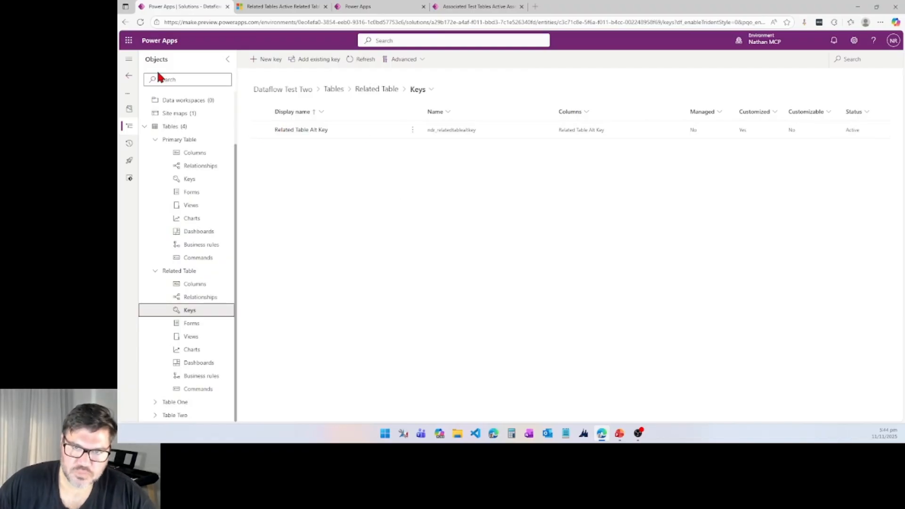
left_click(130, 78)
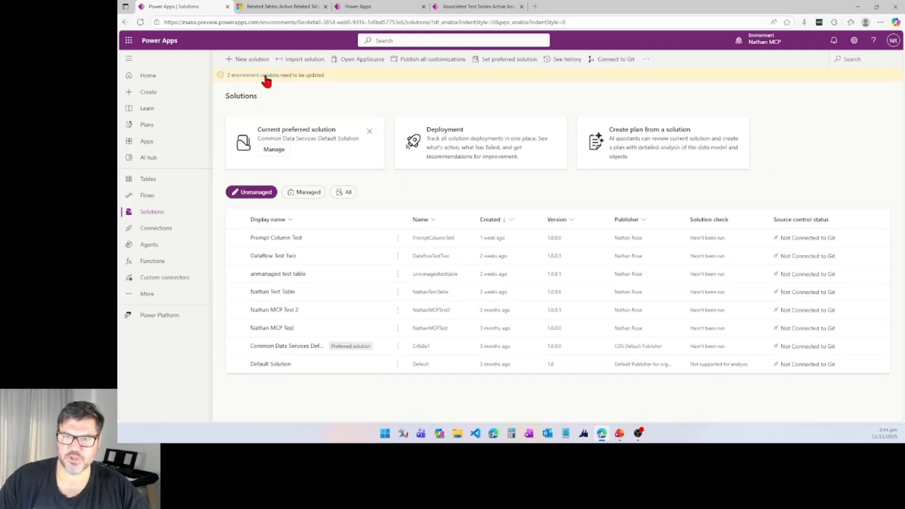
Step: Add the Related Table Alt Key column to the Active Related Tables view in the sandbox Test Table app
left_click(289, 7)
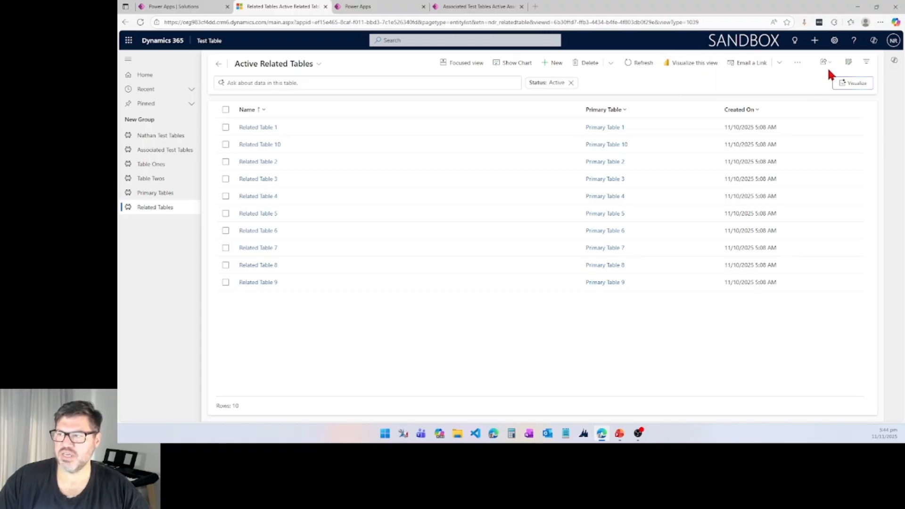
left_click(848, 63)
left_click(744, 60)
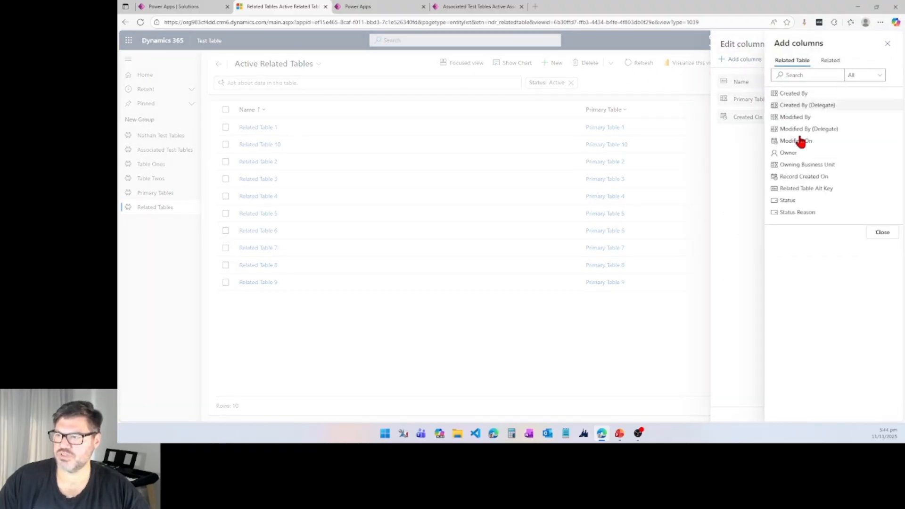
left_click(798, 188)
left_click(882, 232)
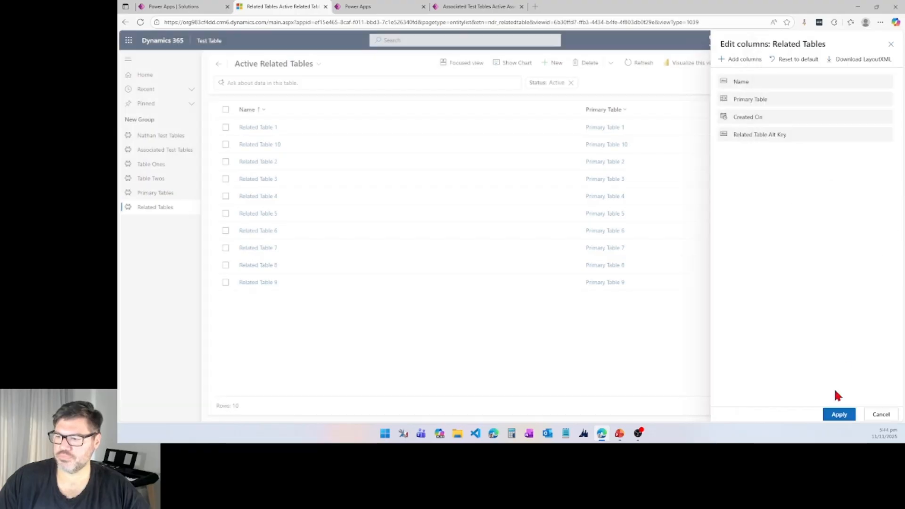
left_click(839, 414)
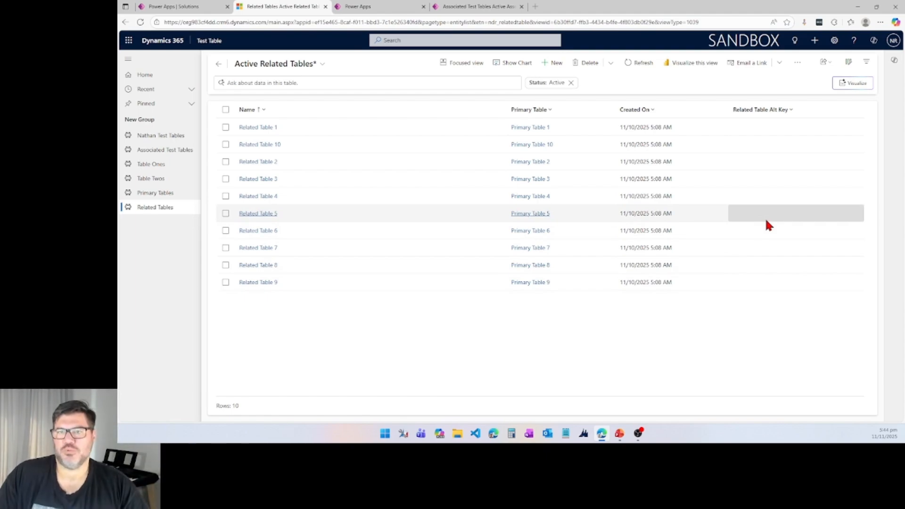
Step: In the Power Apps MCP environment, create a new dataflow named "Alt ID Primary and Related Table"
left_click(169, 11)
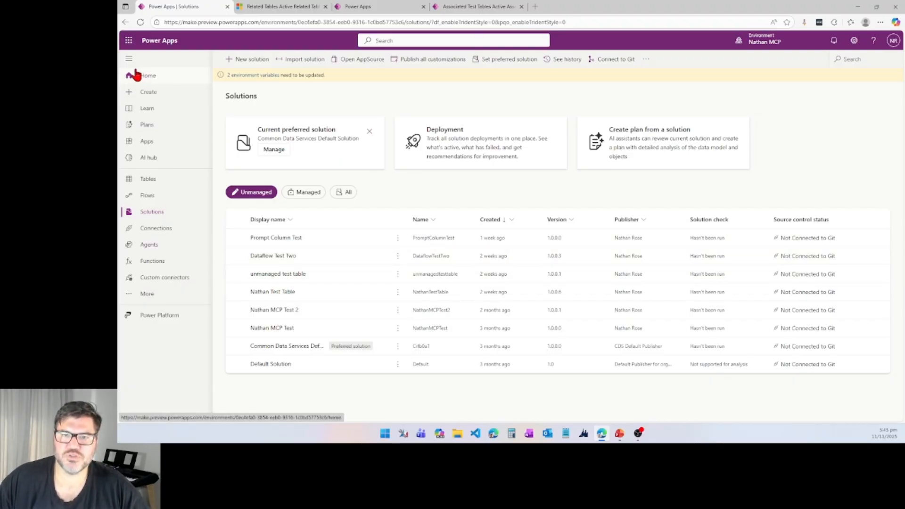
left_click(131, 297)
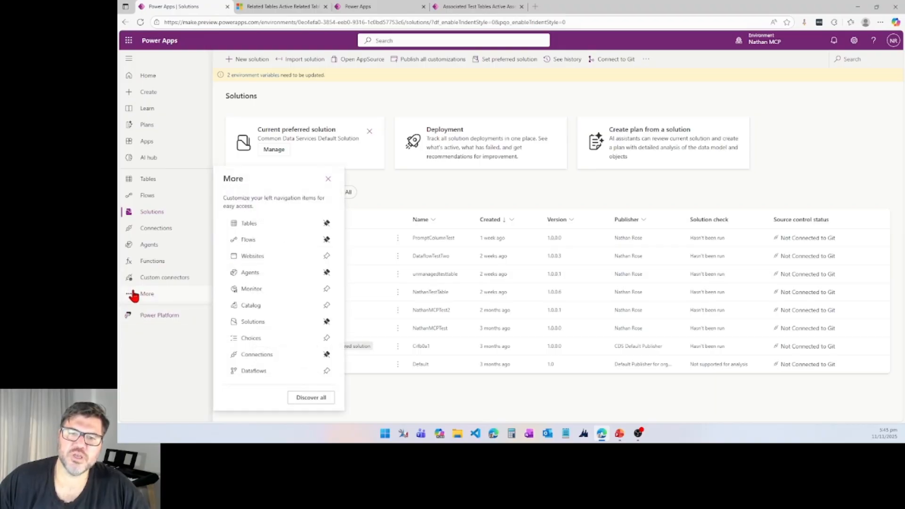
left_click(250, 372)
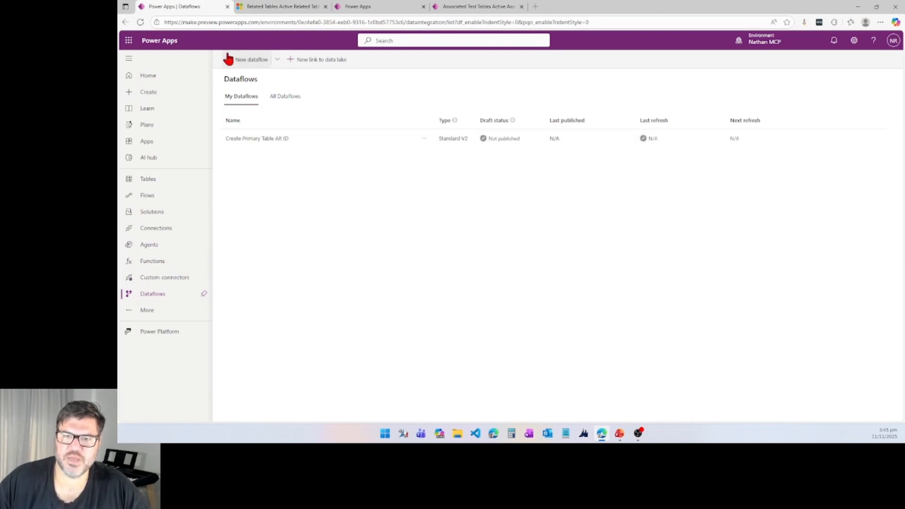
left_click(244, 62)
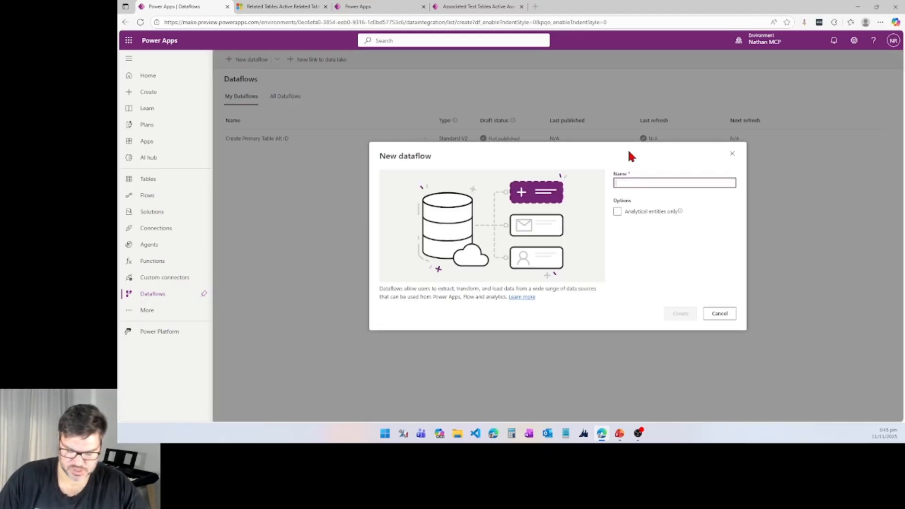
type("Alt ID")
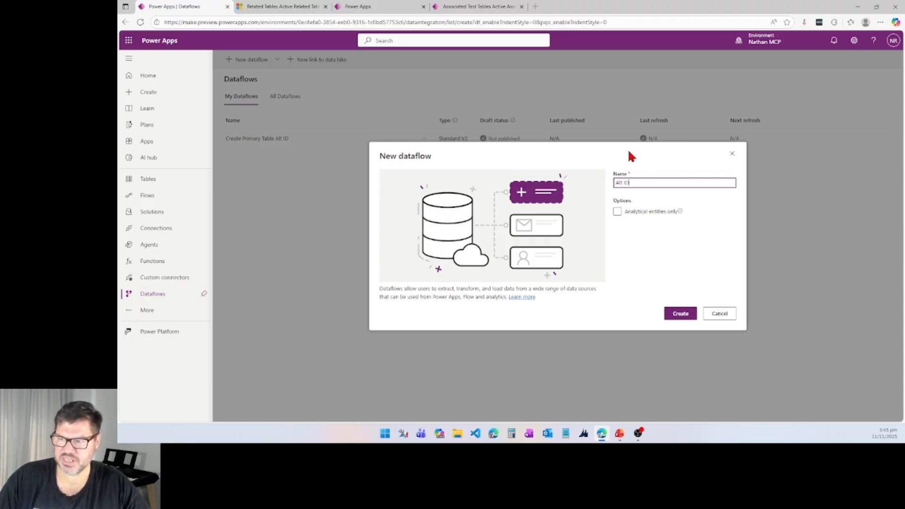
type(" P")
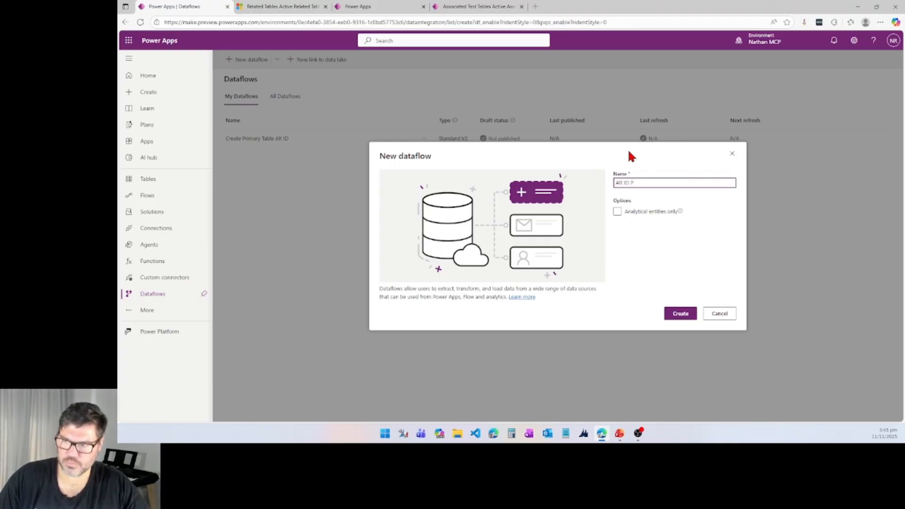
type("rimary a")
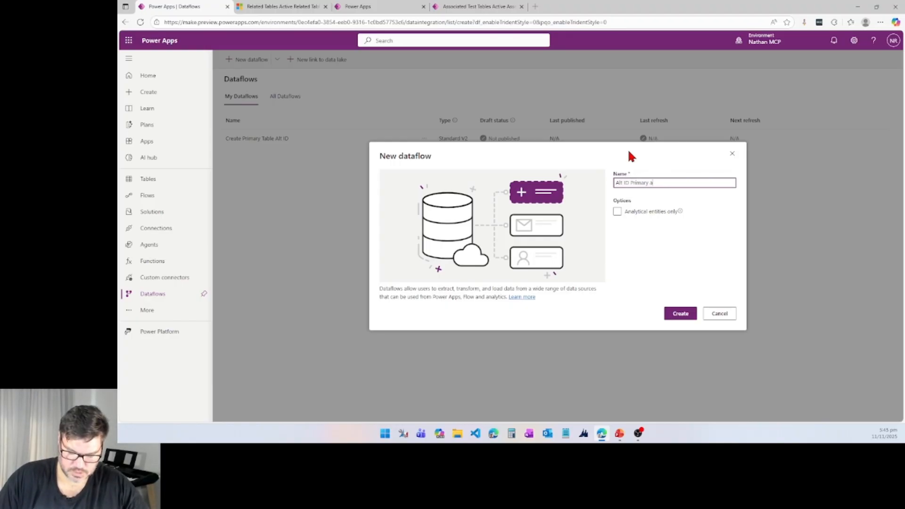
type("nd Related Table")
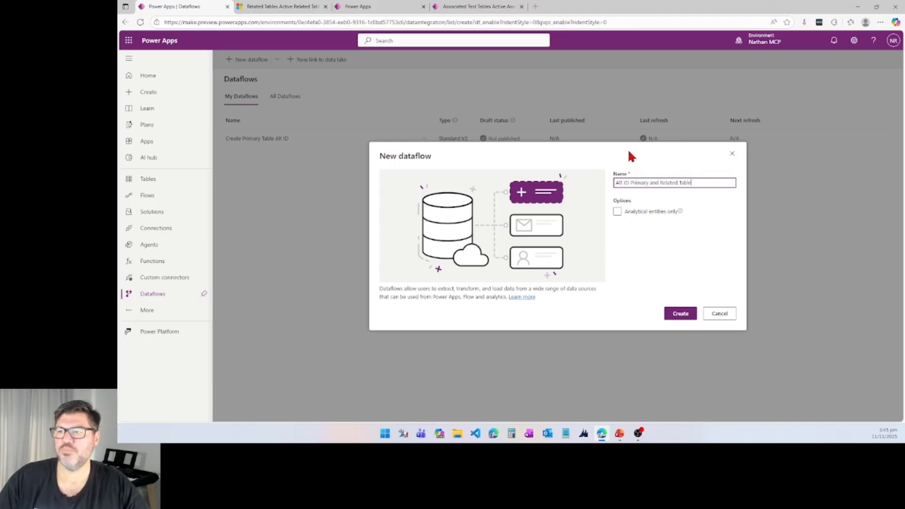
left_click(680, 314)
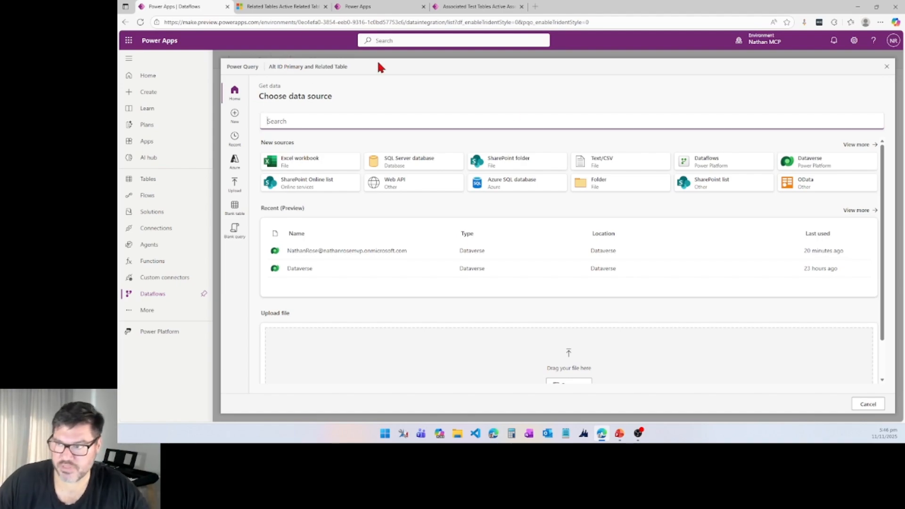
Step: Choose Dataverse as the data source and connect to the MCP environment with the existing organizational account connection
left_click(808, 165)
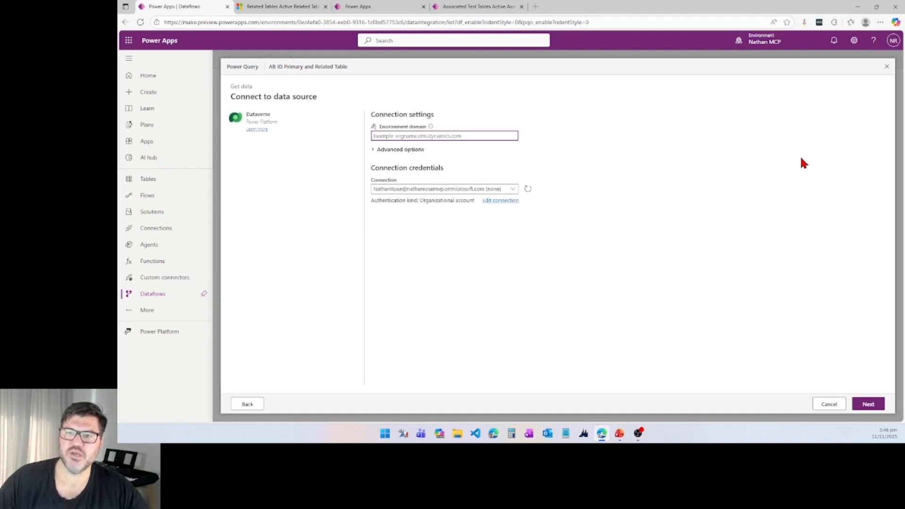
left_click(871, 406)
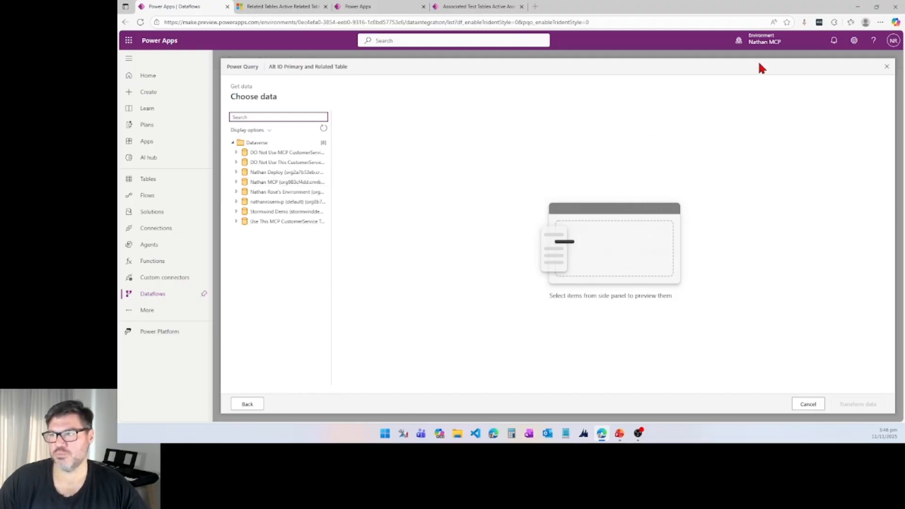
left_click(254, 183)
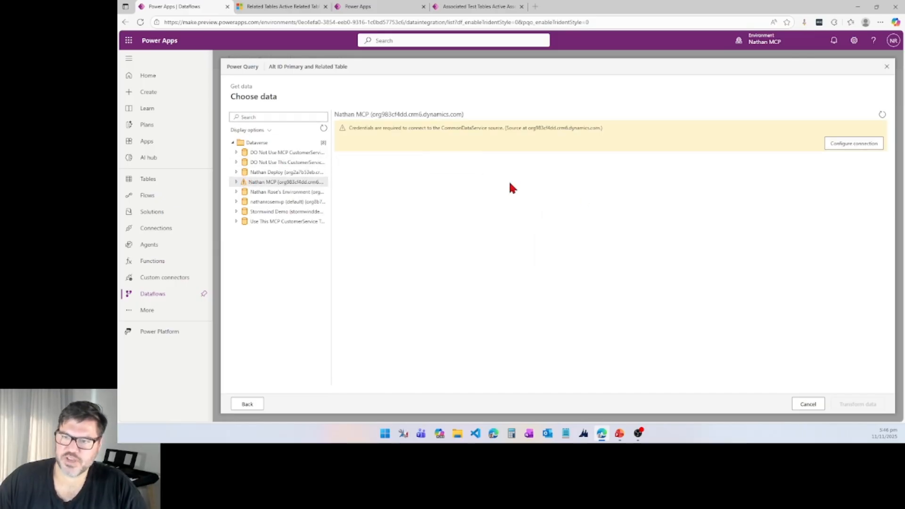
left_click(866, 144)
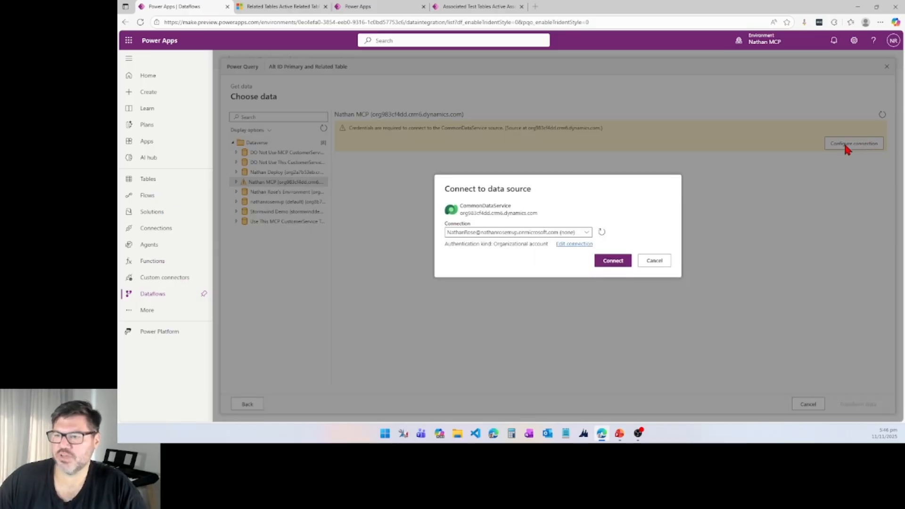
left_click(604, 260)
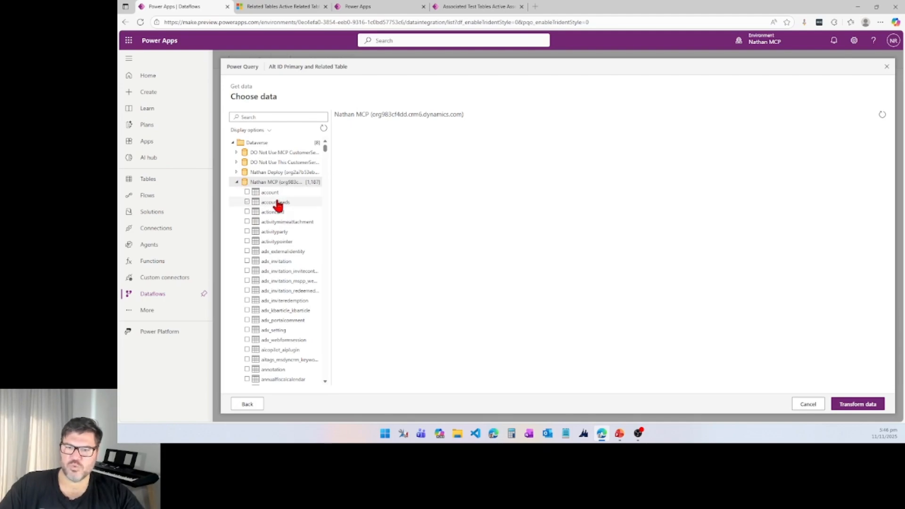
Step: Filter the MCP environment's tables by "ndr_", select ndr_primarytable and ndr_relatedtable, and load them for transformation
scroll(283, 217, "down", 8)
scroll(277, 231, "up", 5)
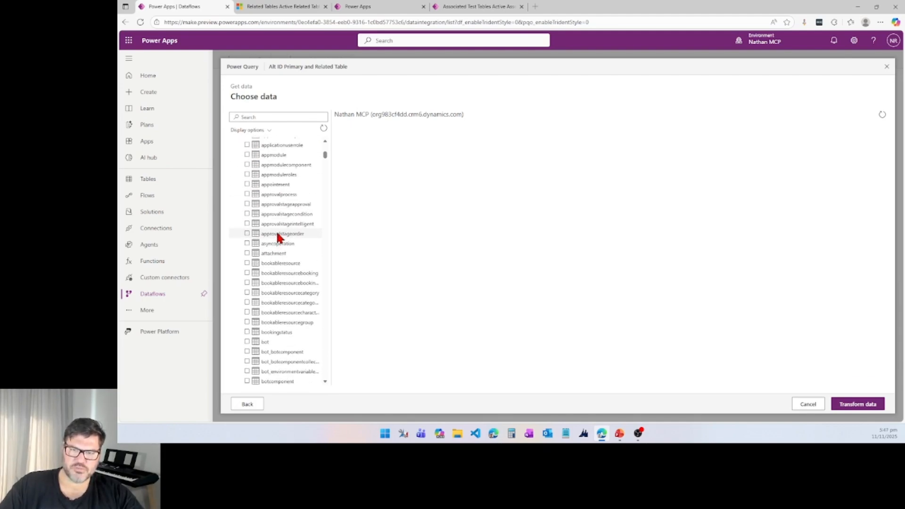
left_click(275, 117)
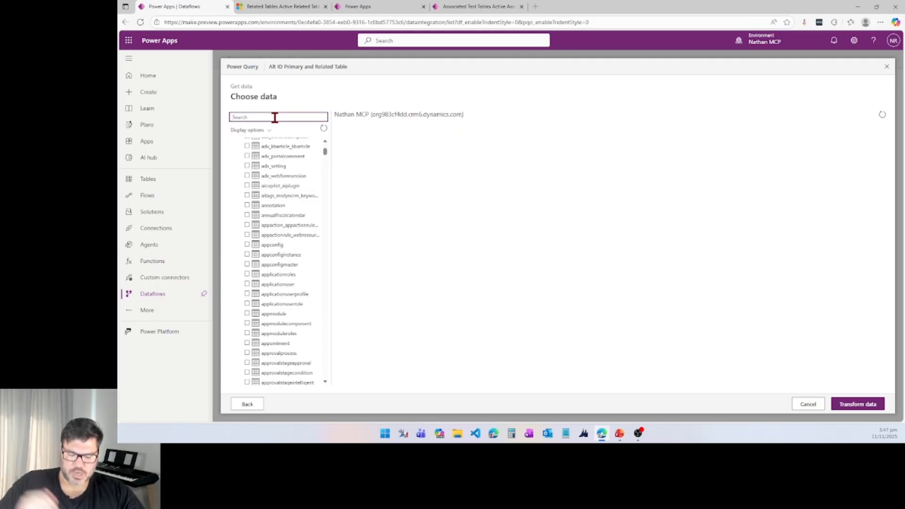
type("ndr_")
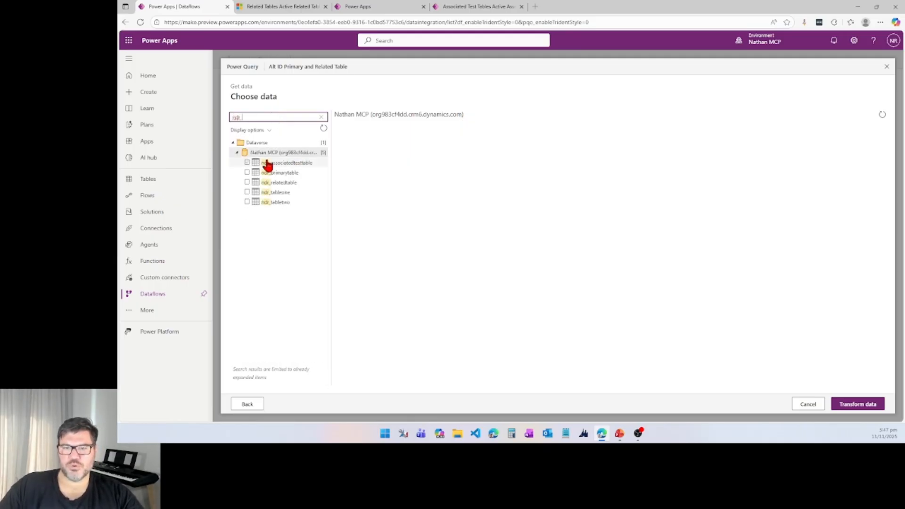
left_click(247, 172)
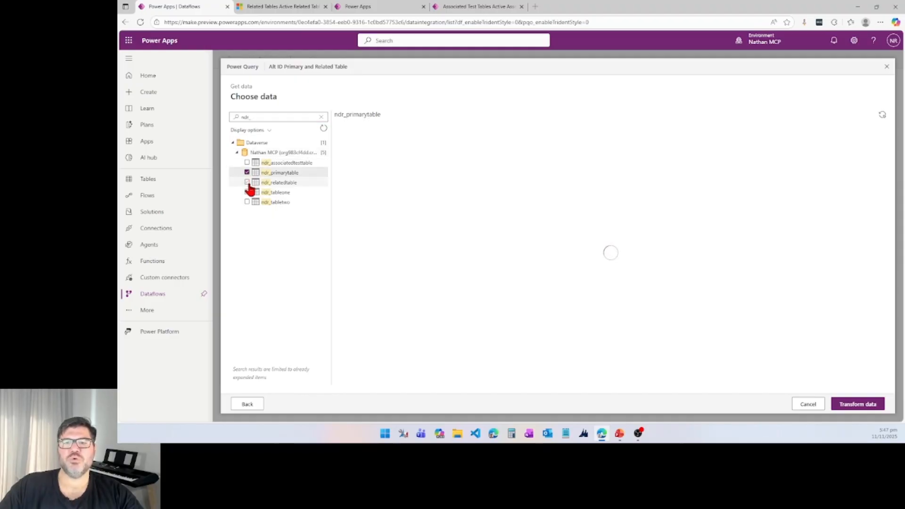
left_click(247, 182)
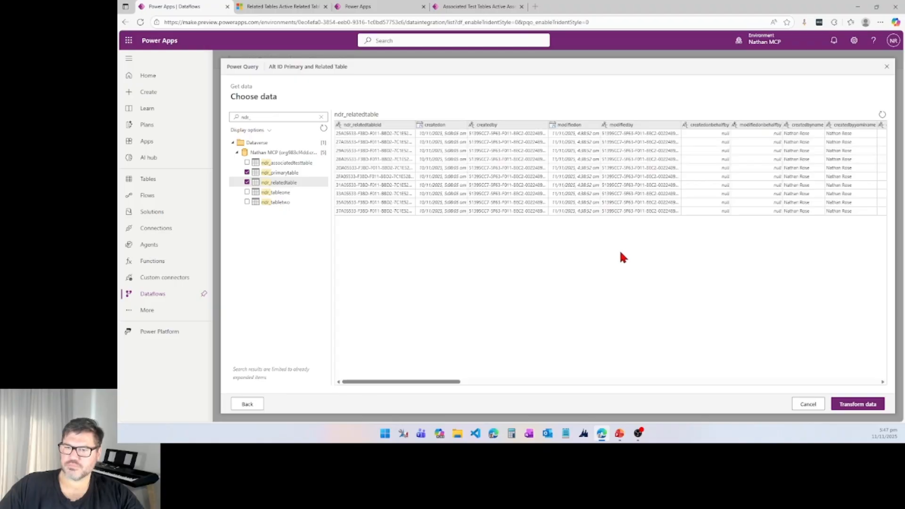
left_click_drag(409, 382, 392, 359)
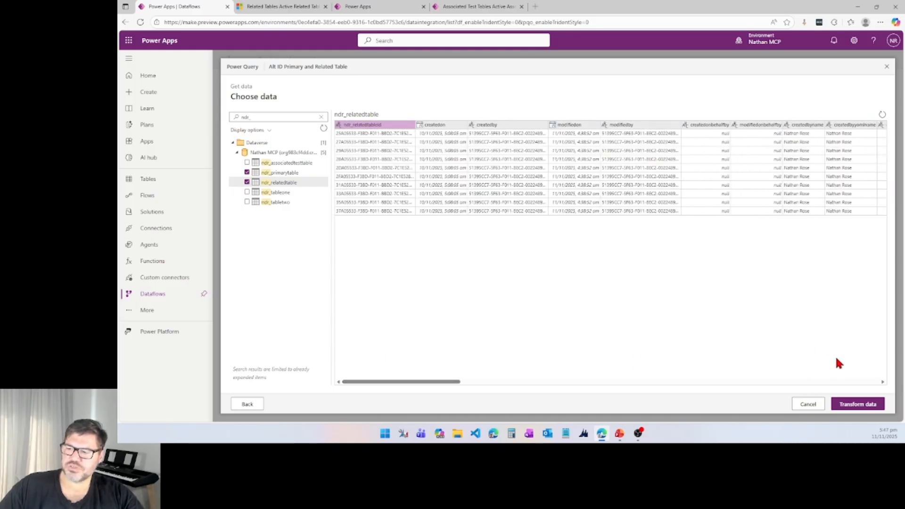
left_click(858, 407)
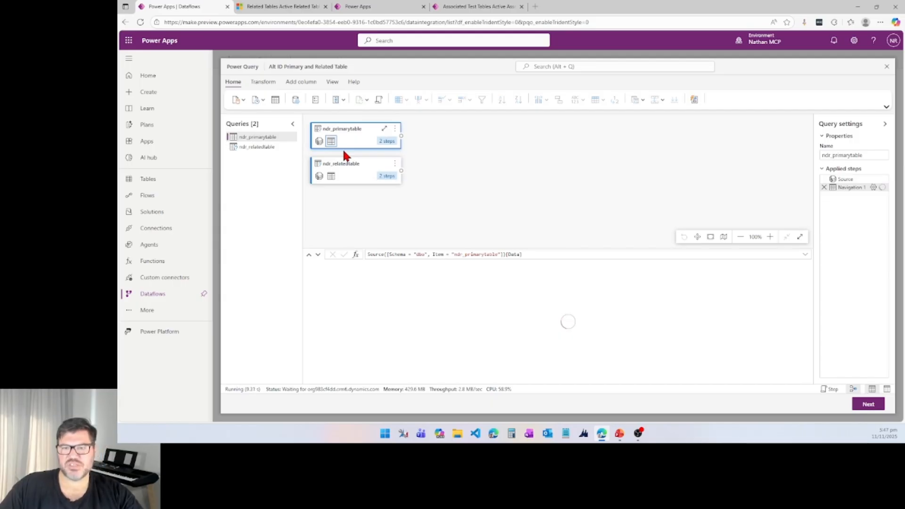
Step: Add a Choose columns step to the ndr_primarytable query that keeps only ndr_primarytableid
left_click(385, 132)
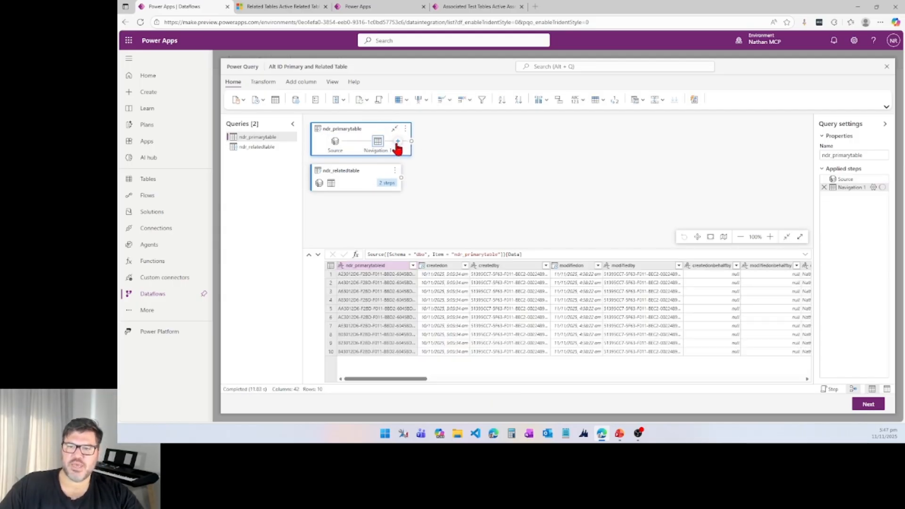
left_click(397, 143)
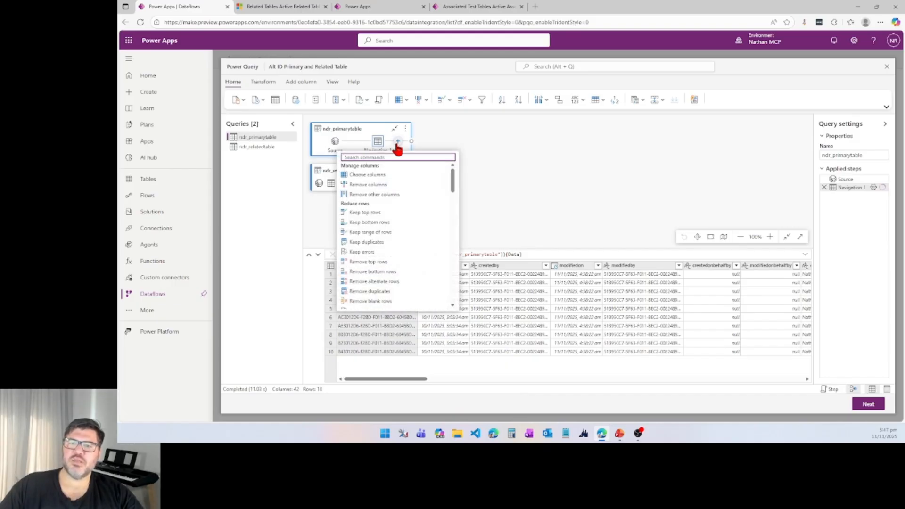
left_click(358, 175)
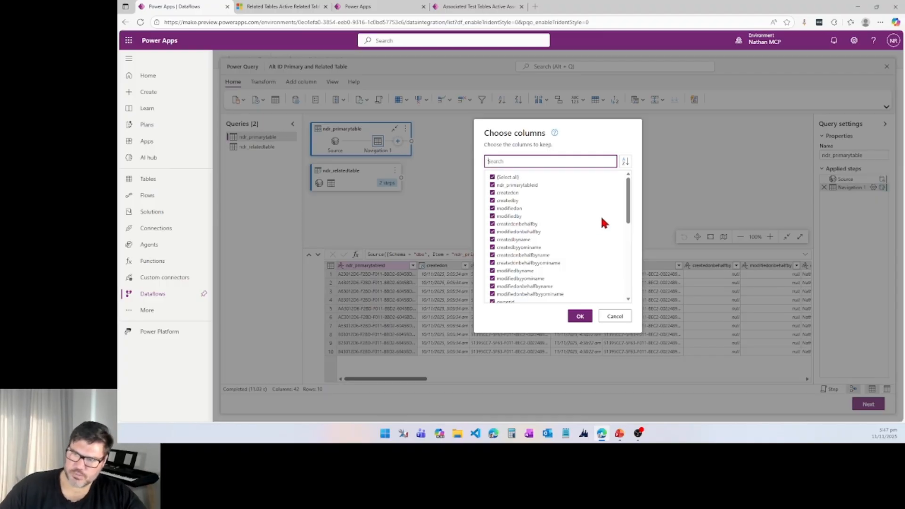
left_click(493, 177)
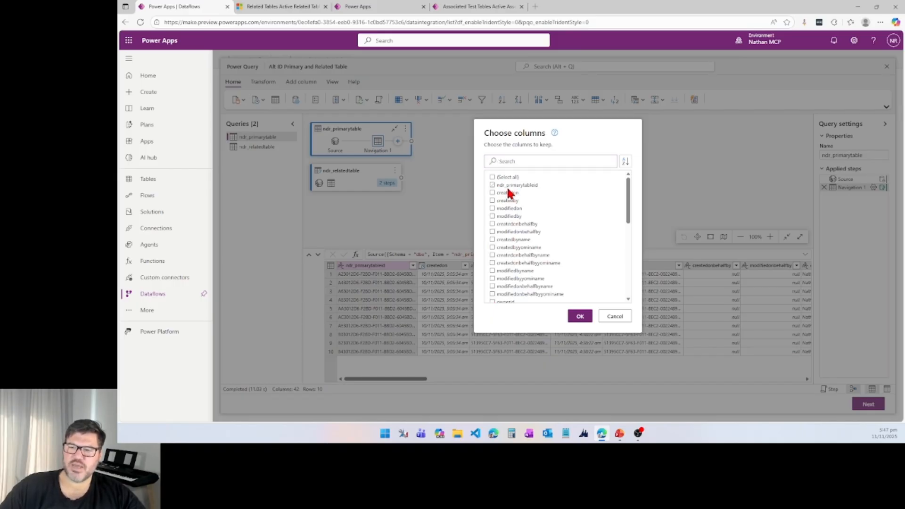
left_click(492, 185)
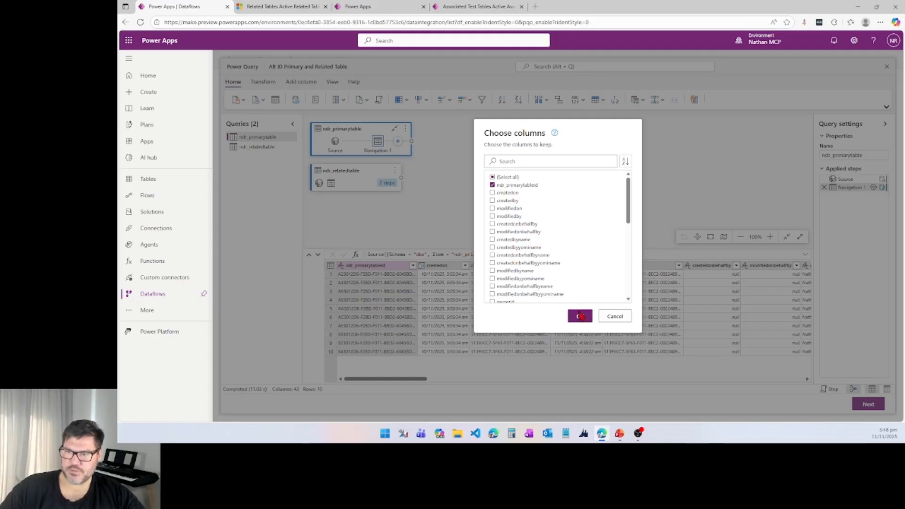
left_click(582, 314)
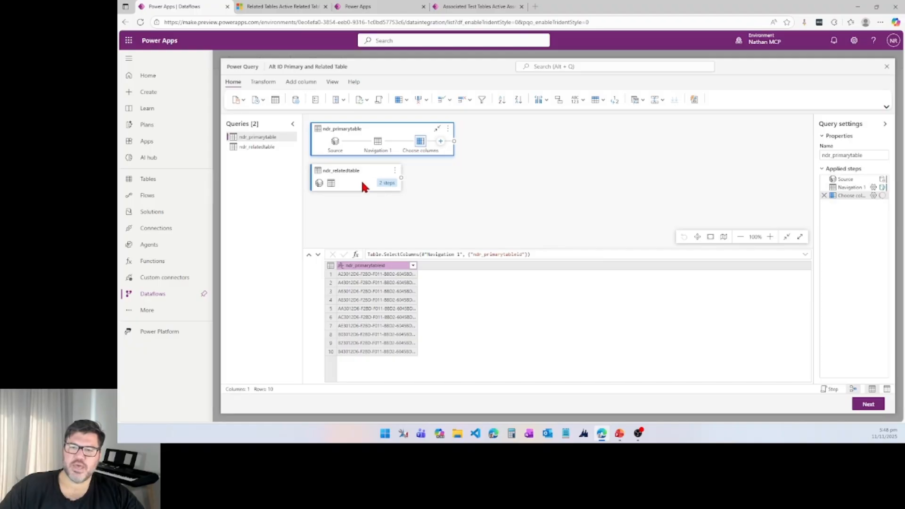
Step: Add a Choose columns step to the ndr_relatedtable query that keeps only ndr_relatedtableid
left_click(385, 170)
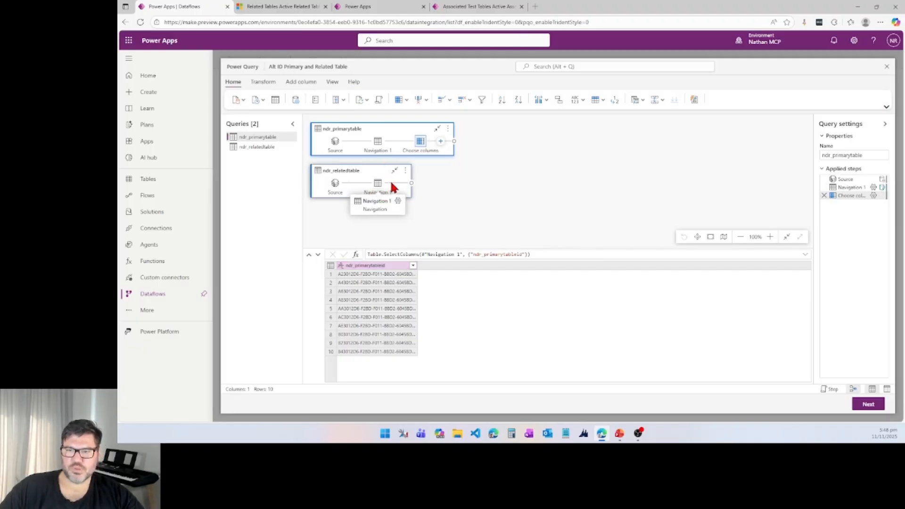
left_click(399, 183)
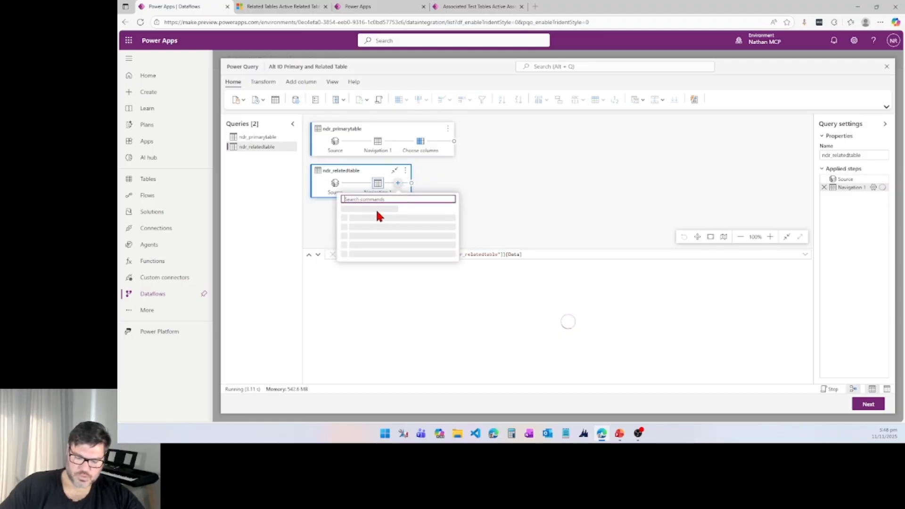
type("choose")
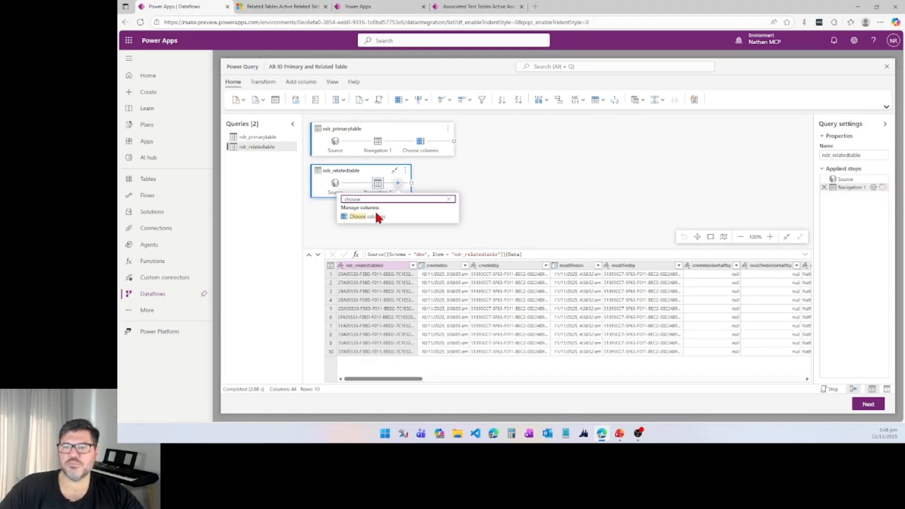
left_click(377, 217)
left_click(508, 177)
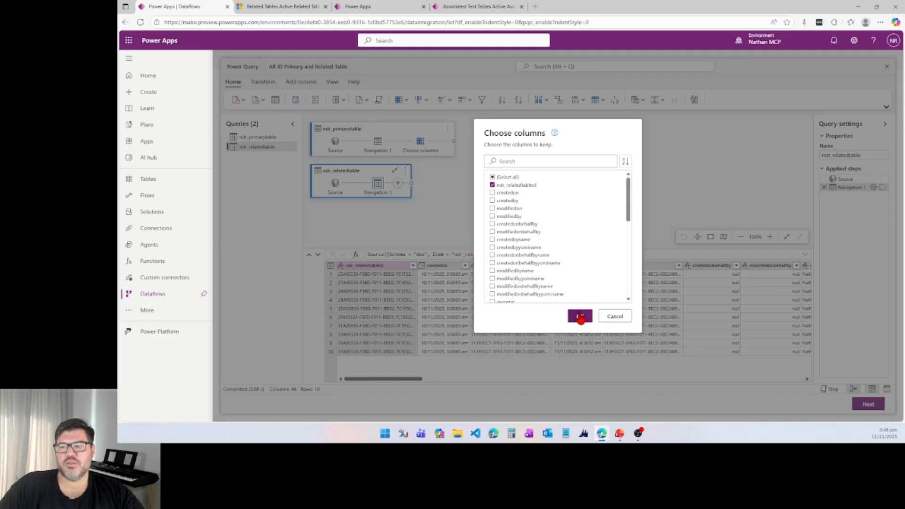
left_click(578, 313)
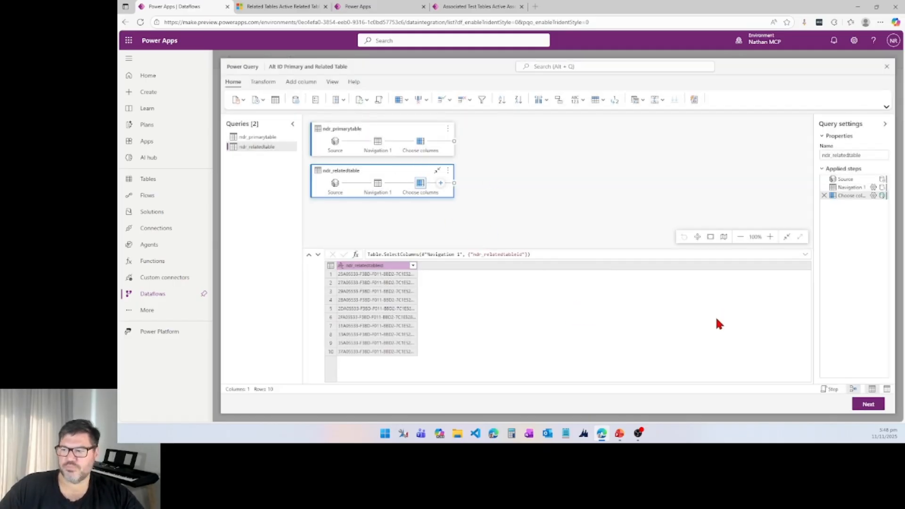
Step: Proceed to the destination settings and look over the load settings of both ndr_primarytable and ndr_relatedtable
left_click(867, 405)
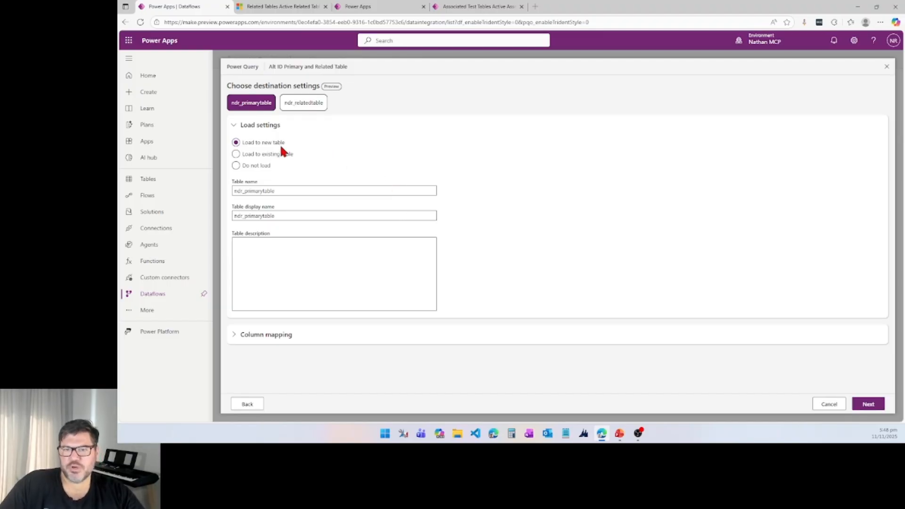
left_click(293, 98)
left_click(256, 102)
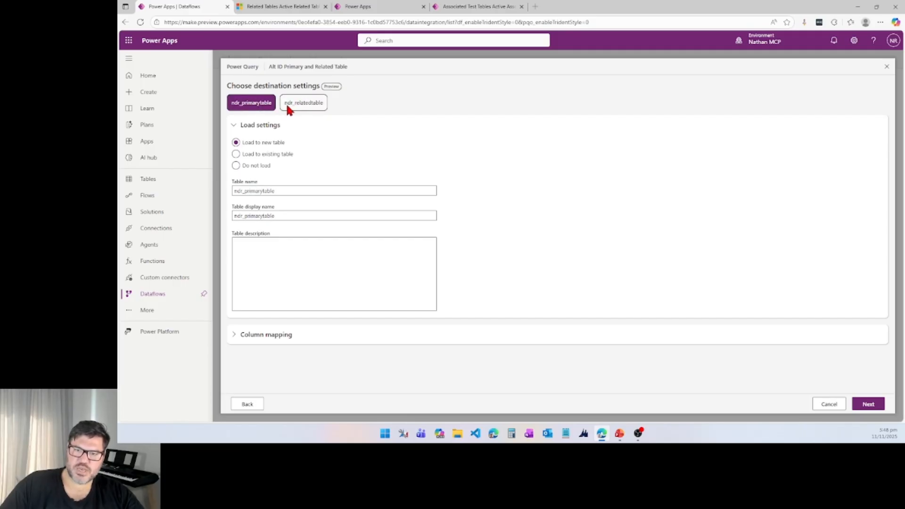
left_click(289, 105)
left_click(251, 105)
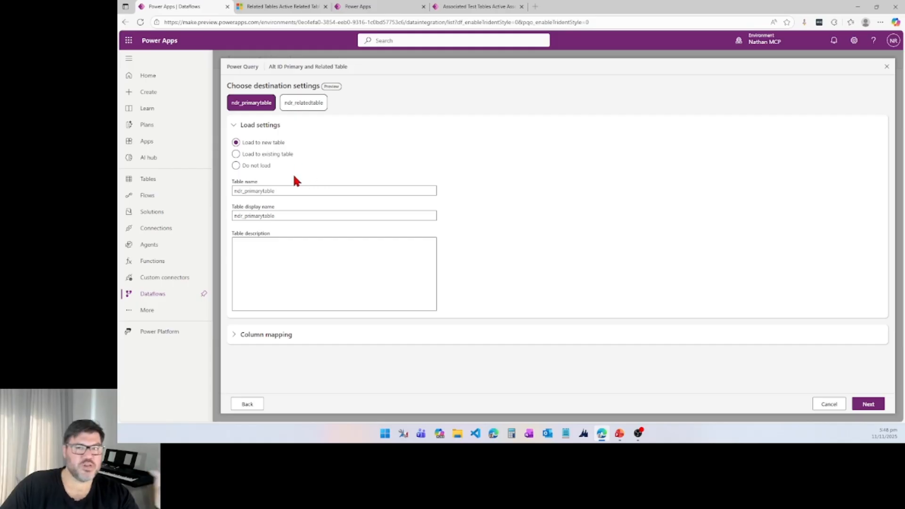
Step: Set the ndr_primarytable query to load to the existing table ndr_PrimaryTable
left_click(250, 159)
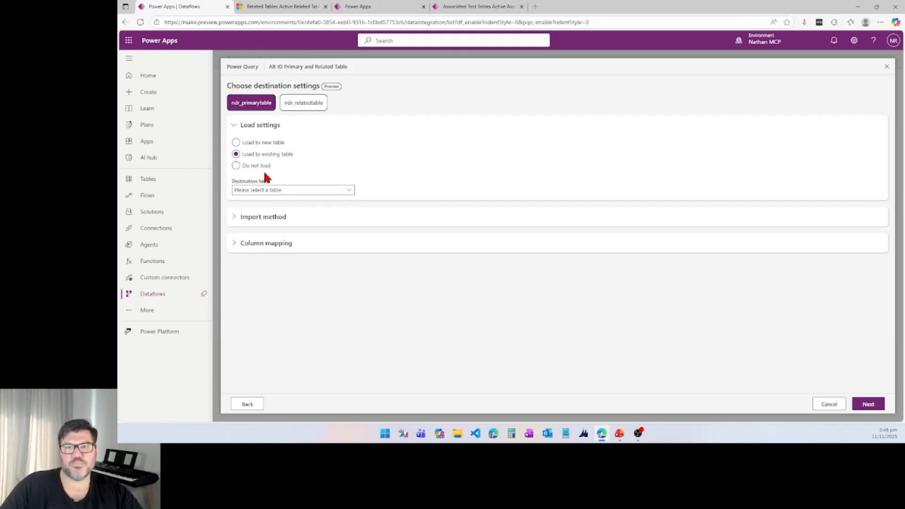
left_click(285, 7)
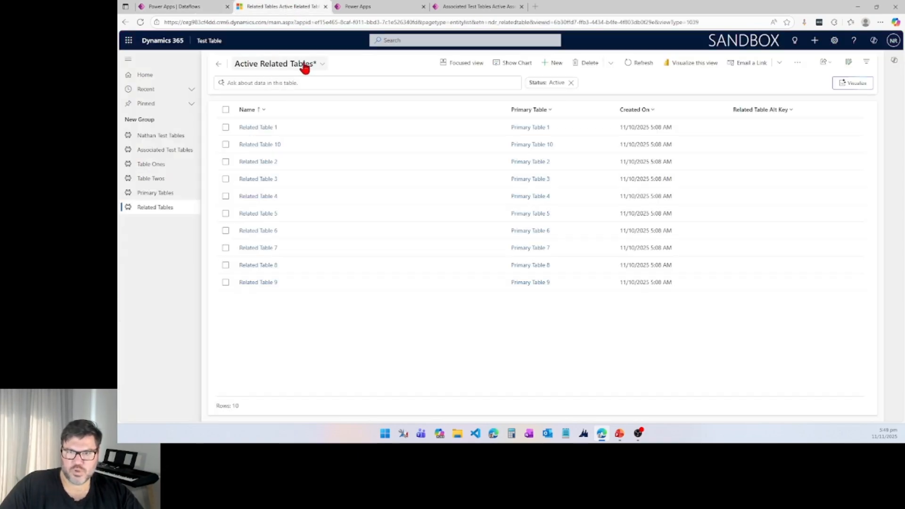
left_click(182, 7)
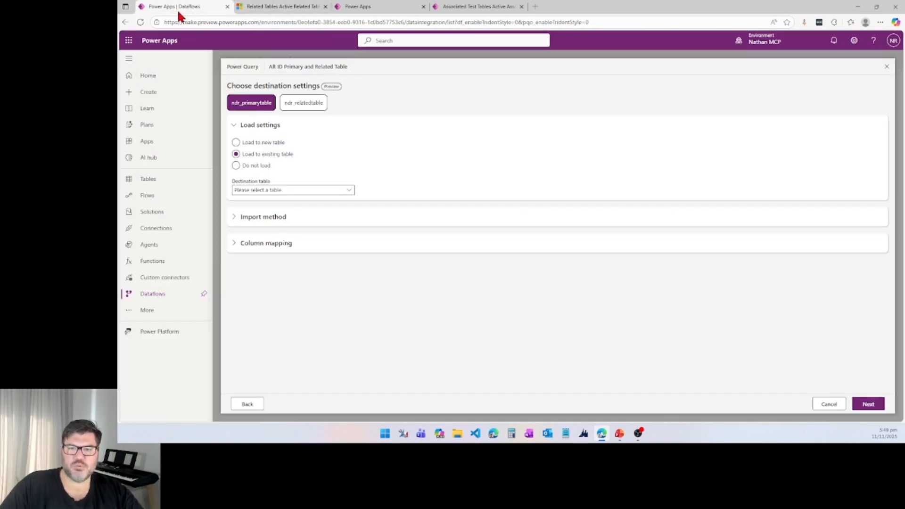
left_click(283, 190)
left_click_drag(473, 73, 437, 337)
left_click(382, 150)
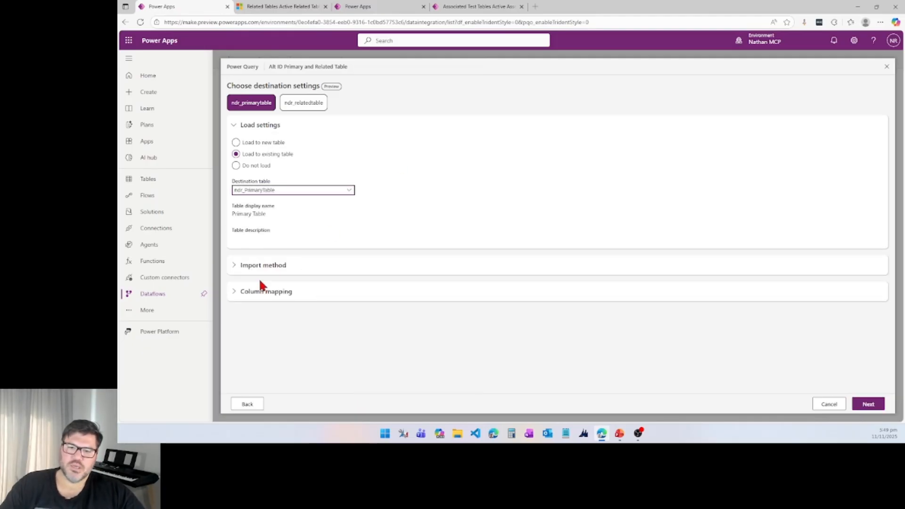
Step: Check the Primary Tables list in the Test Table app, and set the ndr_primarytable query's import method to Merge
left_click(260, 265)
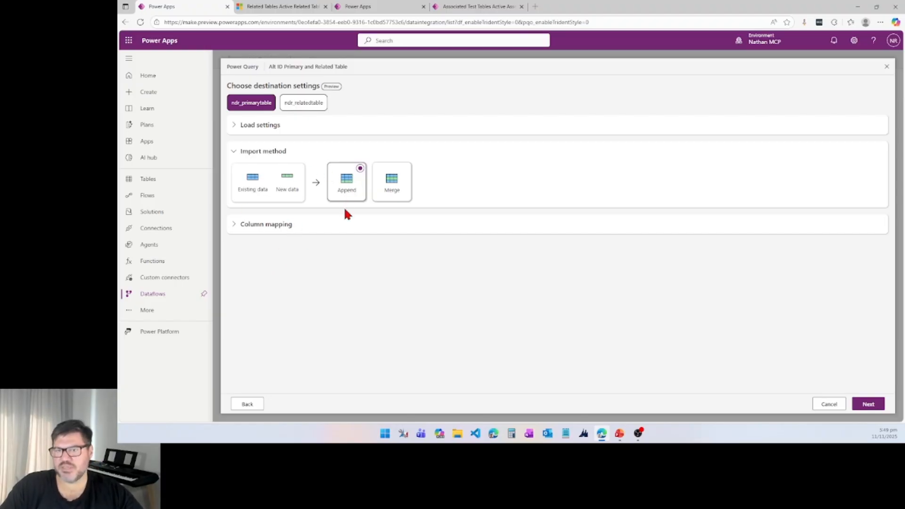
left_click(285, 6)
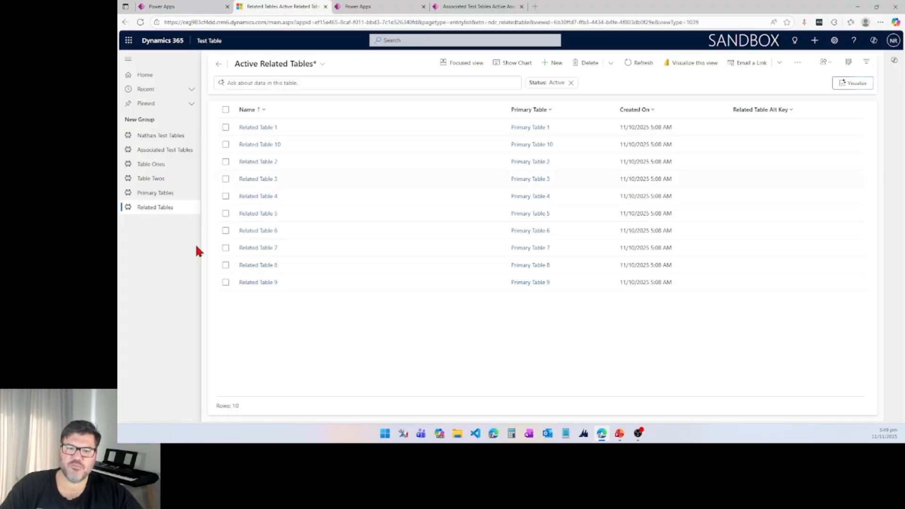
left_click(155, 193)
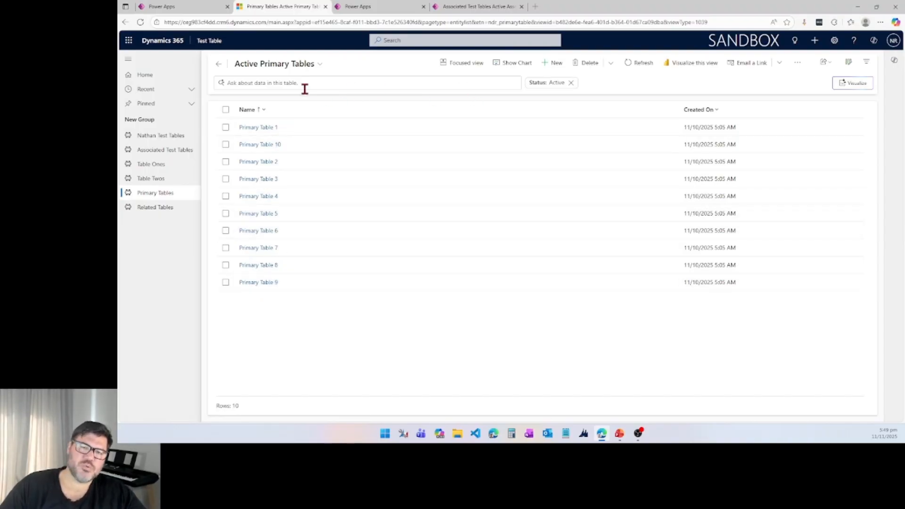
left_click(172, 6)
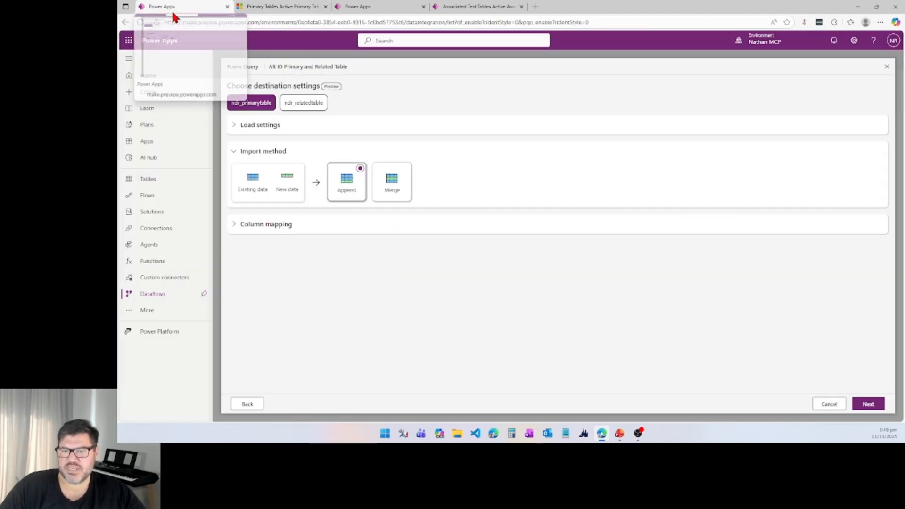
left_click(388, 184)
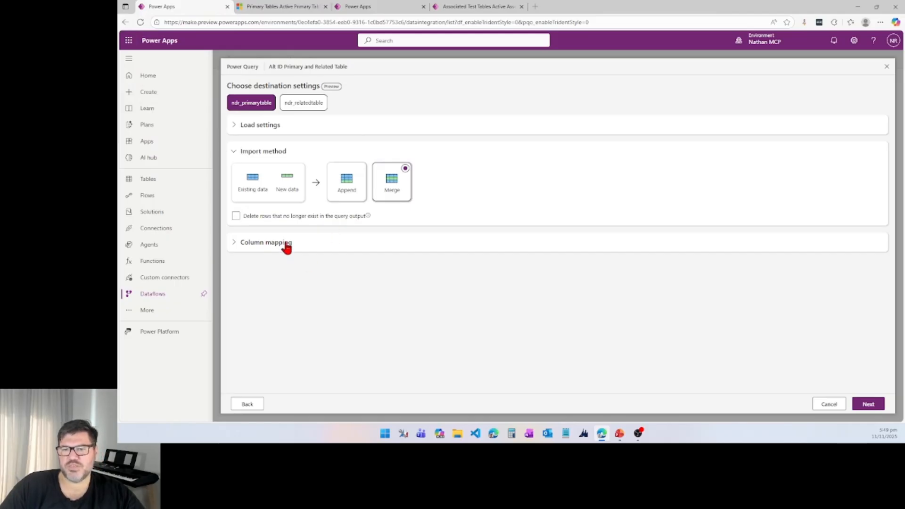
Step: Compare the column mapping options under Merge and Append for ndr_primarytable, returning the import method to Merge
left_click(268, 243)
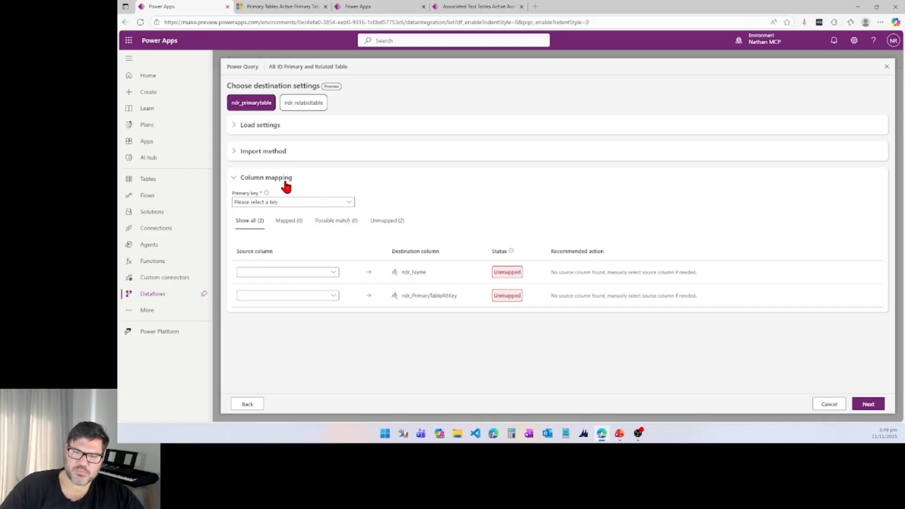
left_click(263, 151)
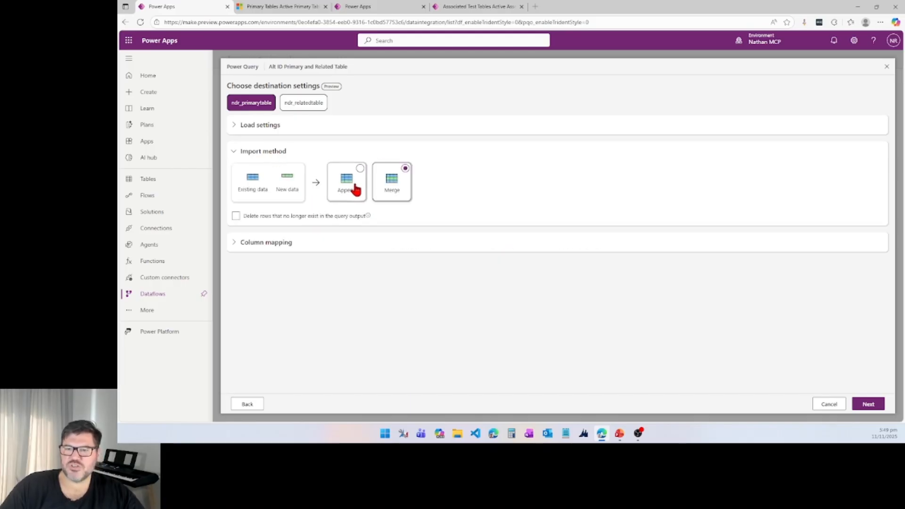
left_click(345, 198)
left_click(267, 224)
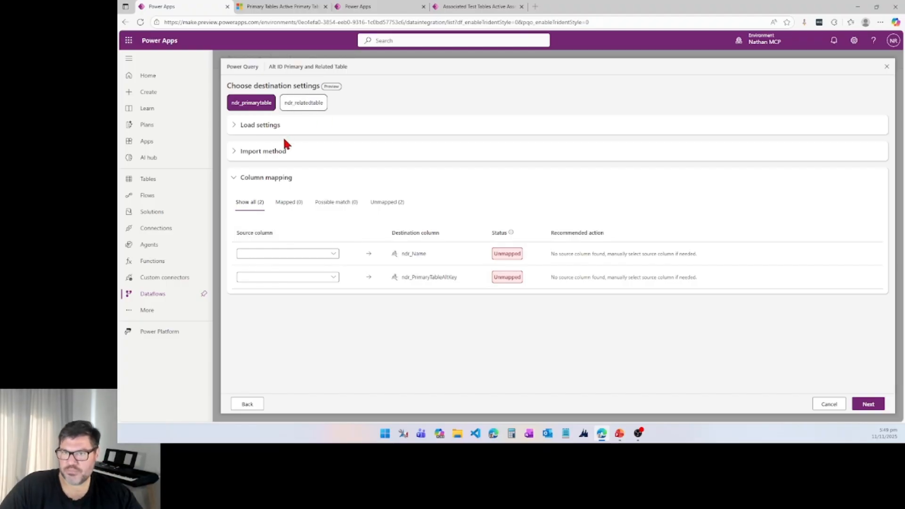
left_click(278, 7)
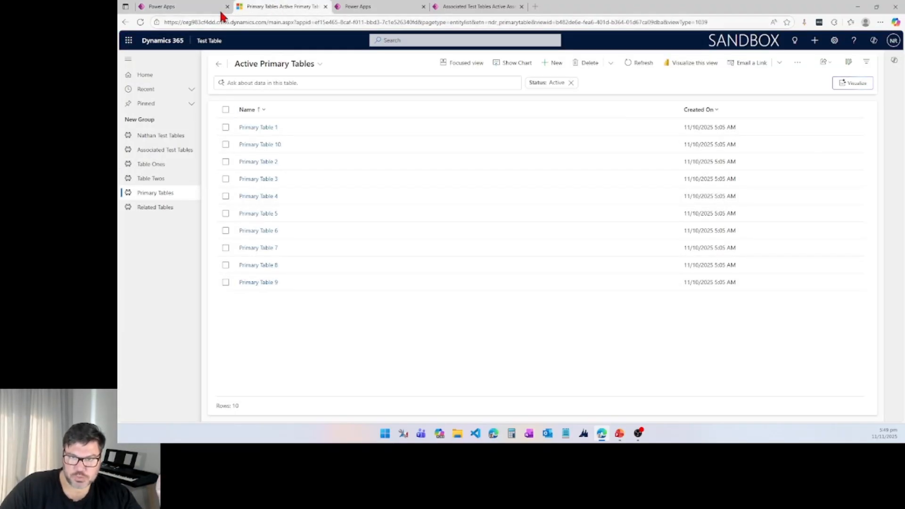
left_click(189, 10)
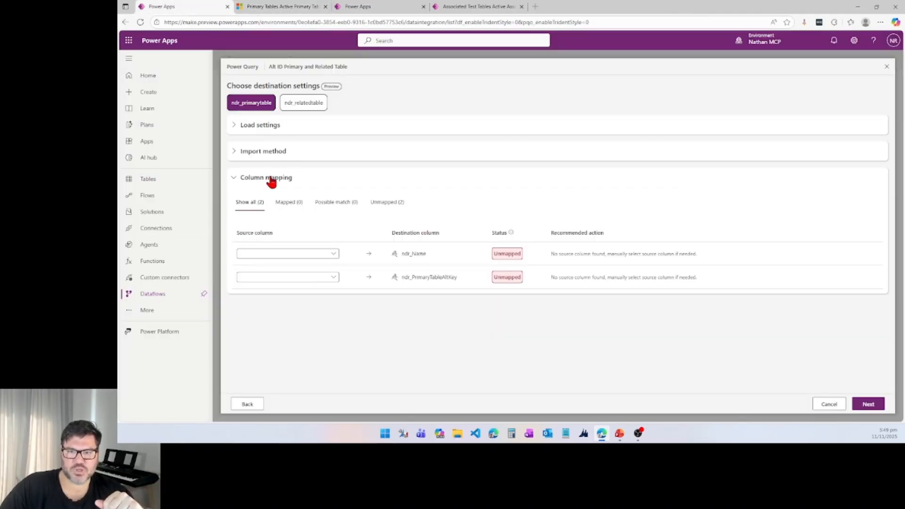
left_click(266, 152)
left_click(394, 188)
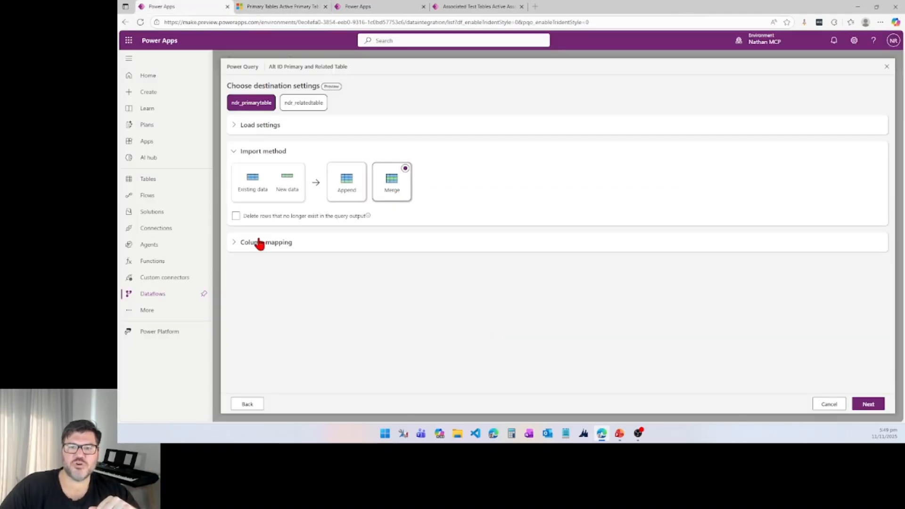
Step: Choose ndr_PrimaryTableId as the primary key and map source column ndr_primarytableid to ndr_PrimaryTableAltKey
left_click(260, 243)
left_click(284, 203)
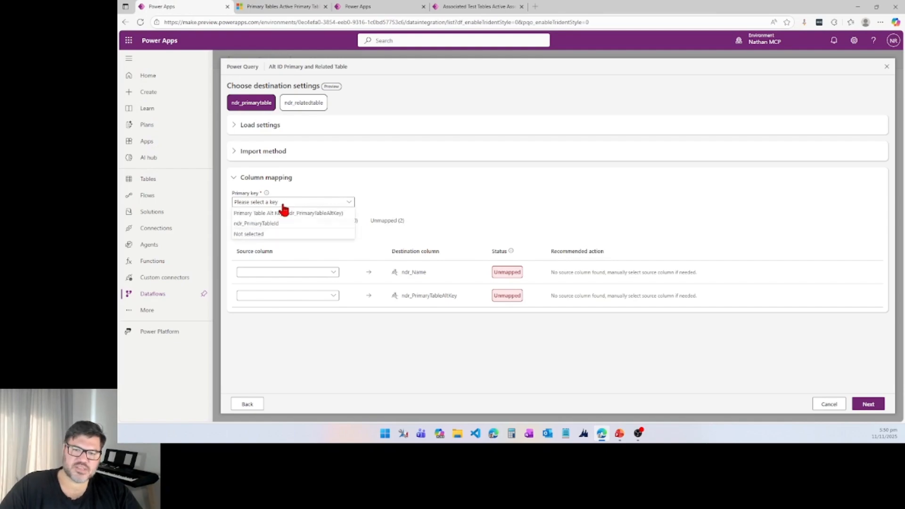
left_click(255, 224)
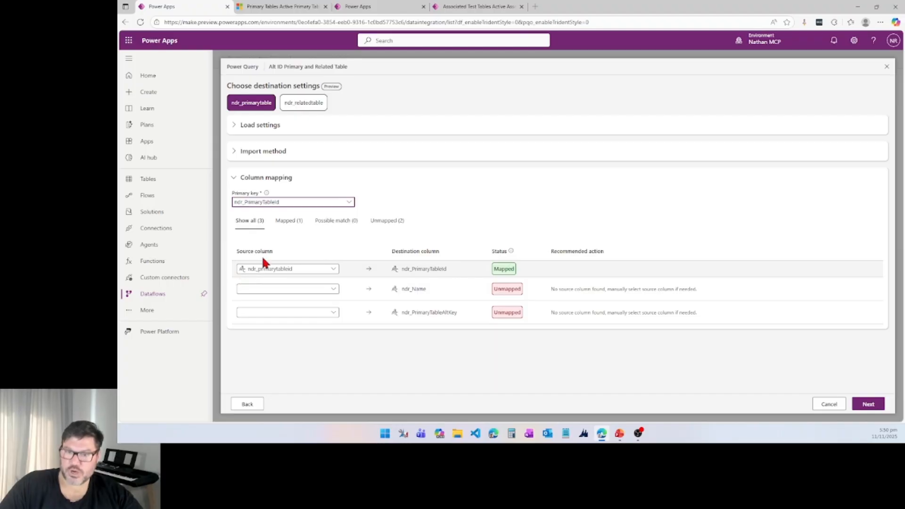
left_click(335, 314)
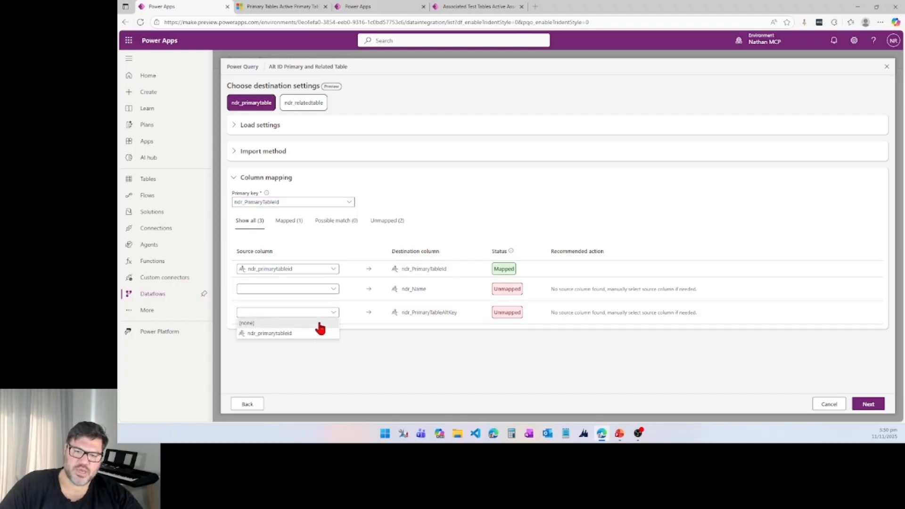
left_click(269, 333)
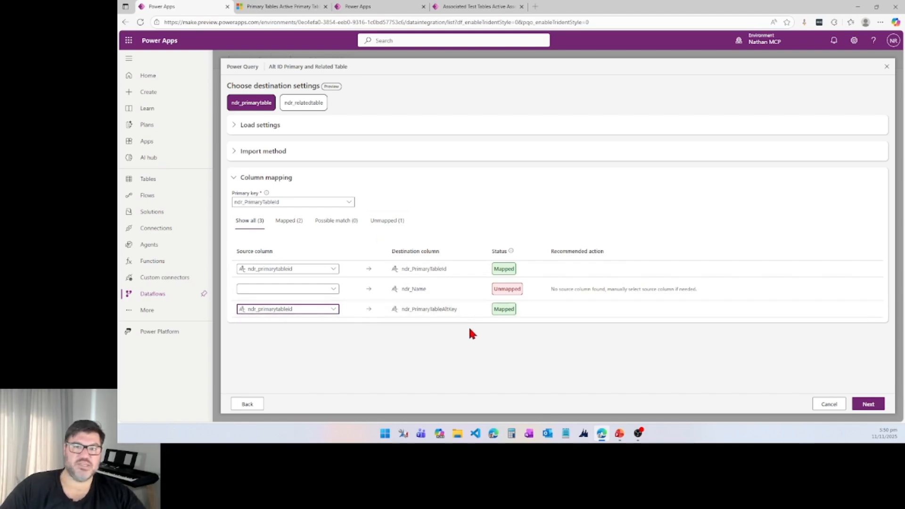
Step: Set the ndr_relatedtable query to load to the existing table ndr_RelatedTable using the Merge import method
left_click(312, 105)
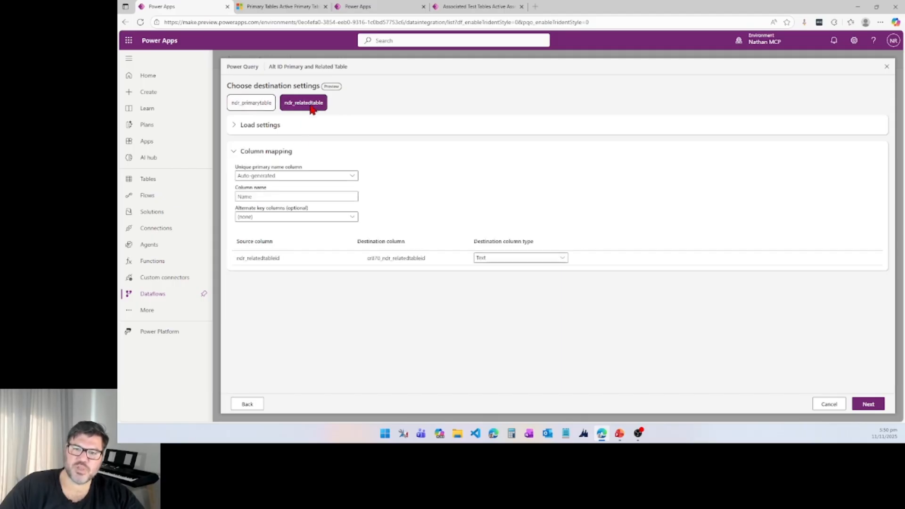
left_click(267, 131)
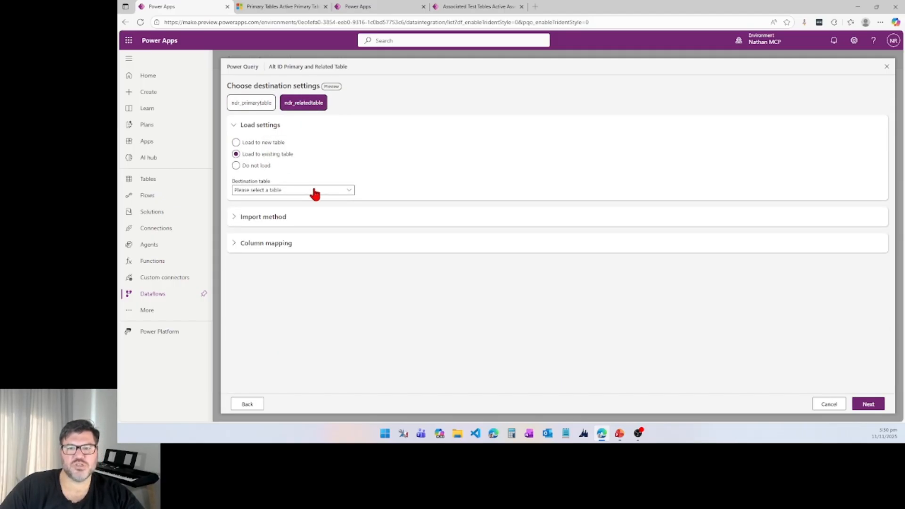
left_click(318, 191)
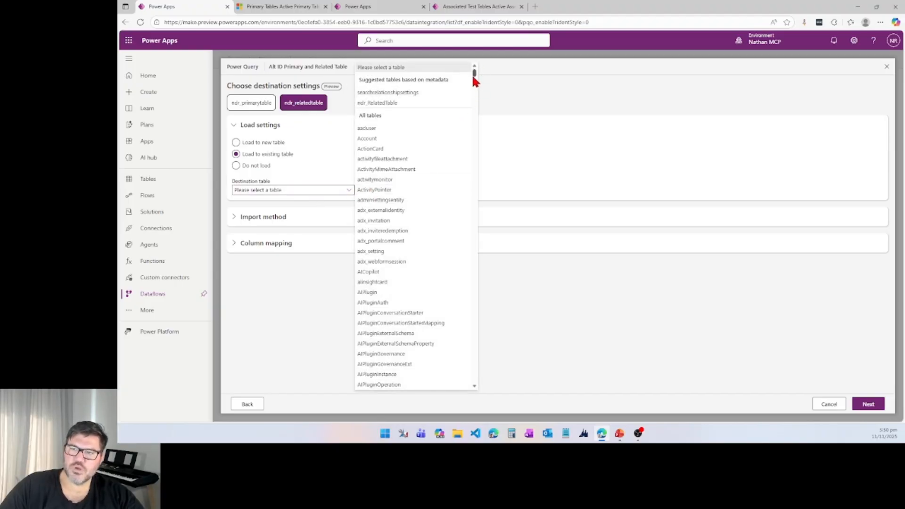
left_click_drag(473, 74, 454, 325)
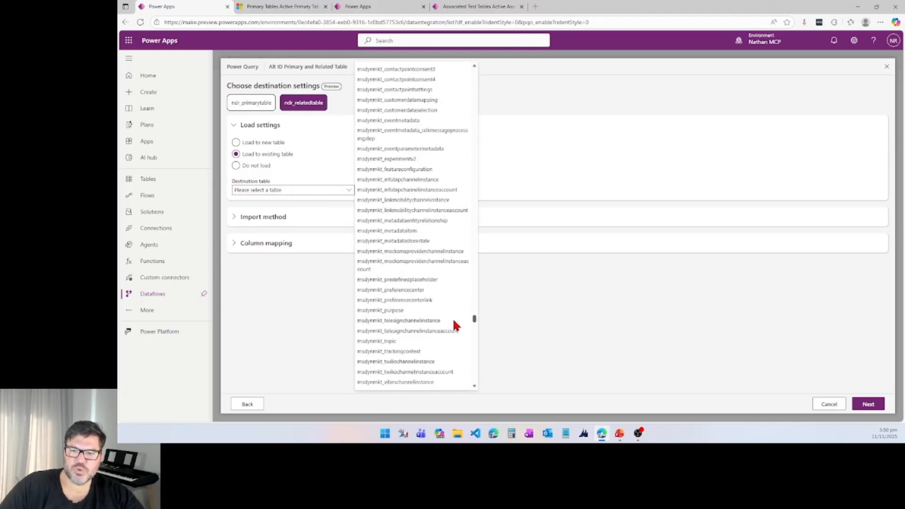
scroll(446, 319, "down", 12)
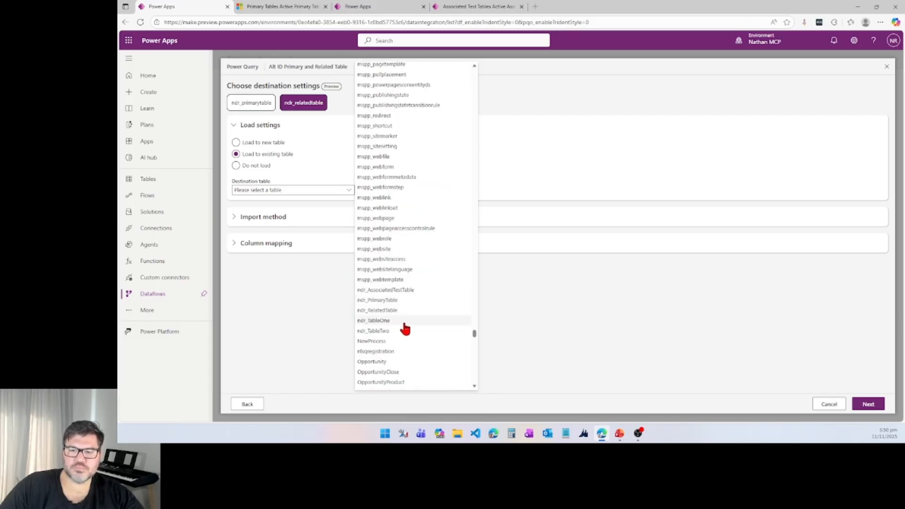
left_click(380, 310)
left_click(277, 263)
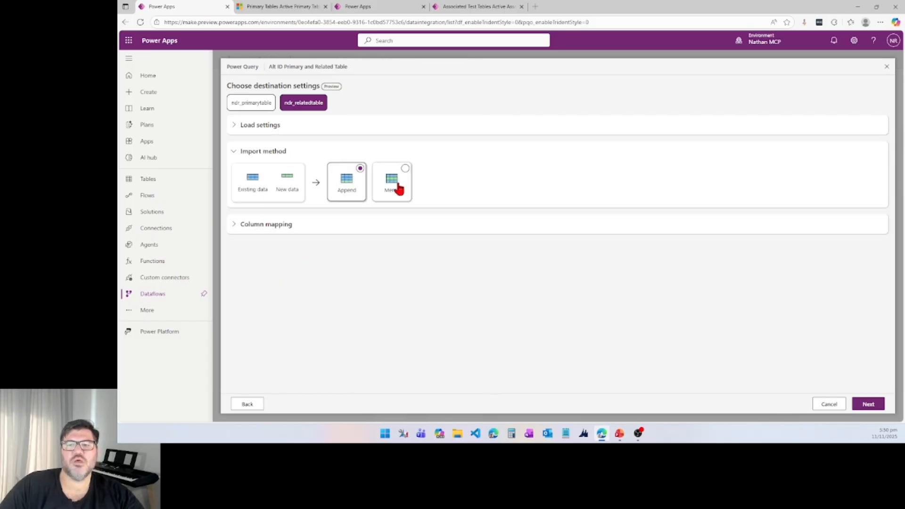
left_click(399, 188)
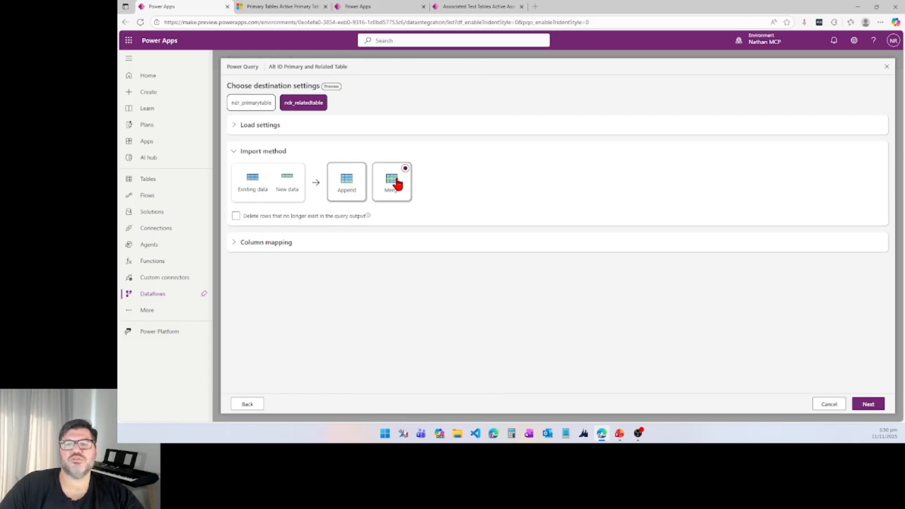
Step: Choose ndr_RelatedTableId as the primary key and map source column ndr_relatedtableid to both ndr_RelatedTableId and ndr_RelatedTableAltKey
left_click(271, 242)
left_click(283, 202)
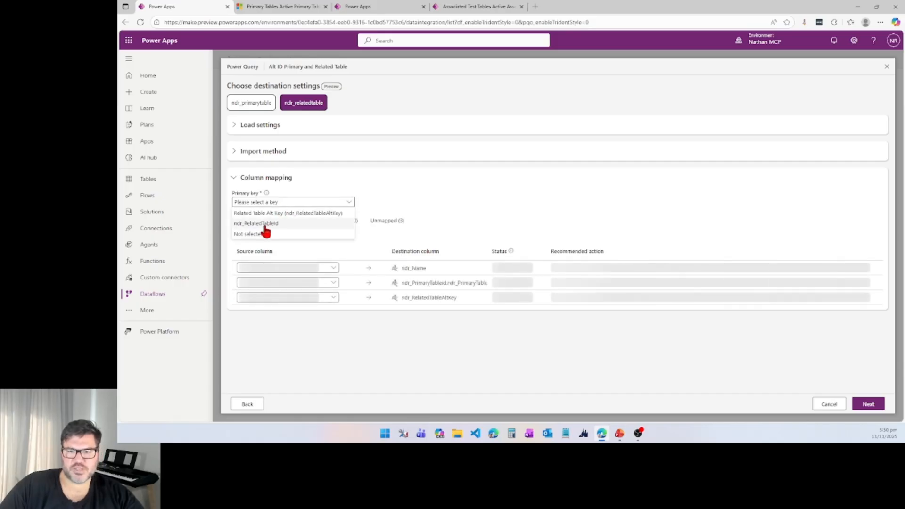
left_click(263, 224)
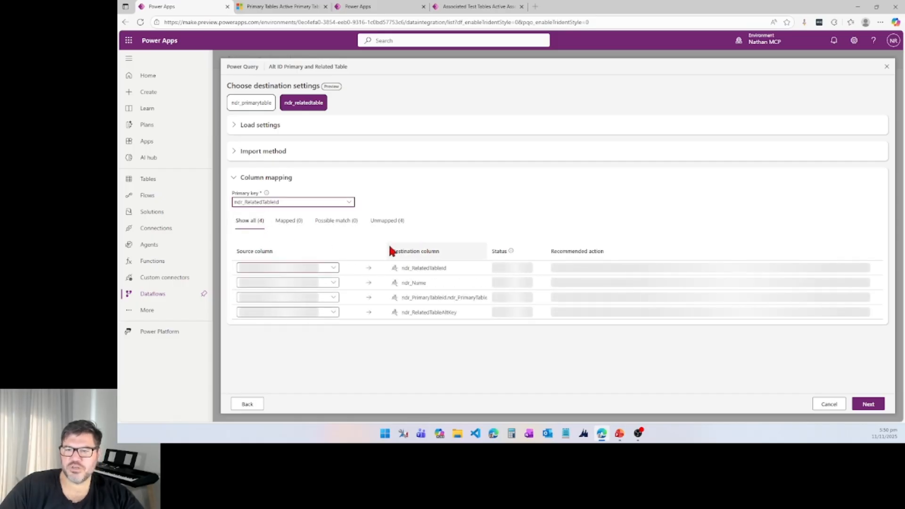
left_click(336, 269)
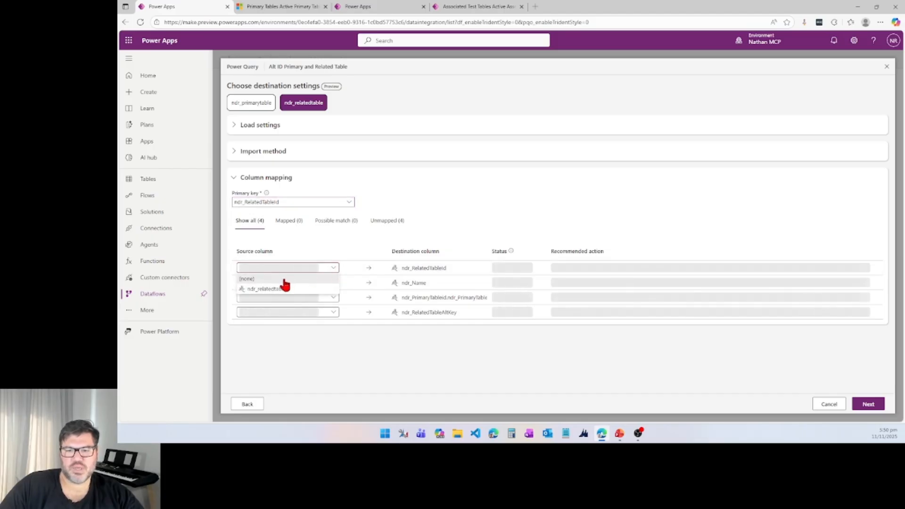
left_click(286, 285)
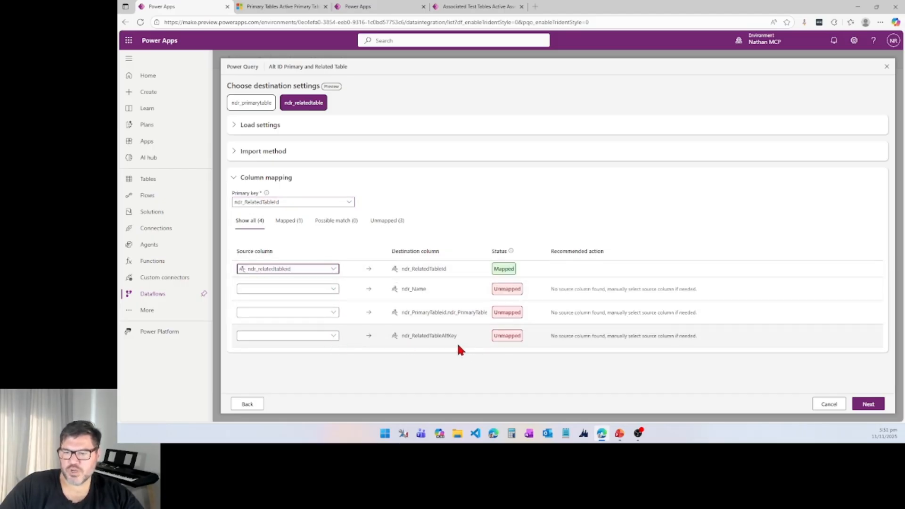
left_click(328, 336)
left_click(268, 357)
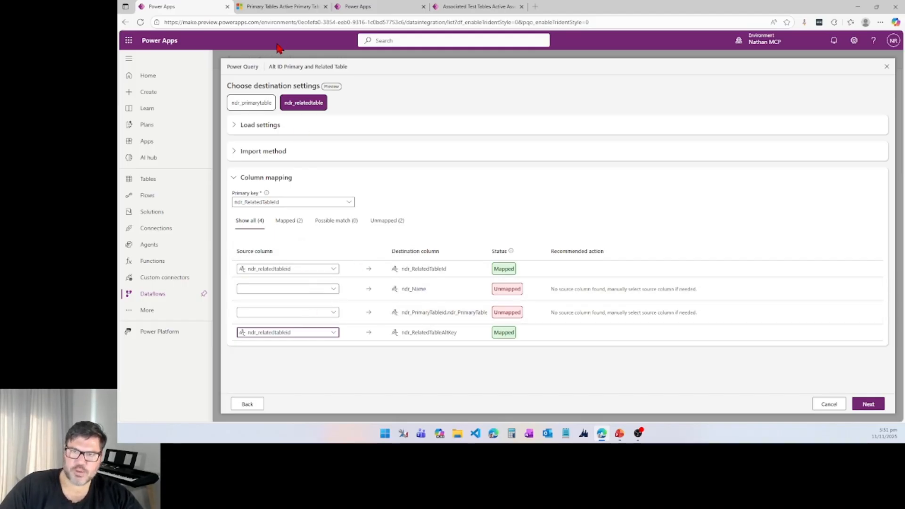
Step: Review the Related Tables records in the Test Table app, then return to the dataflow's destination settings
left_click(280, 5)
left_click(163, 206)
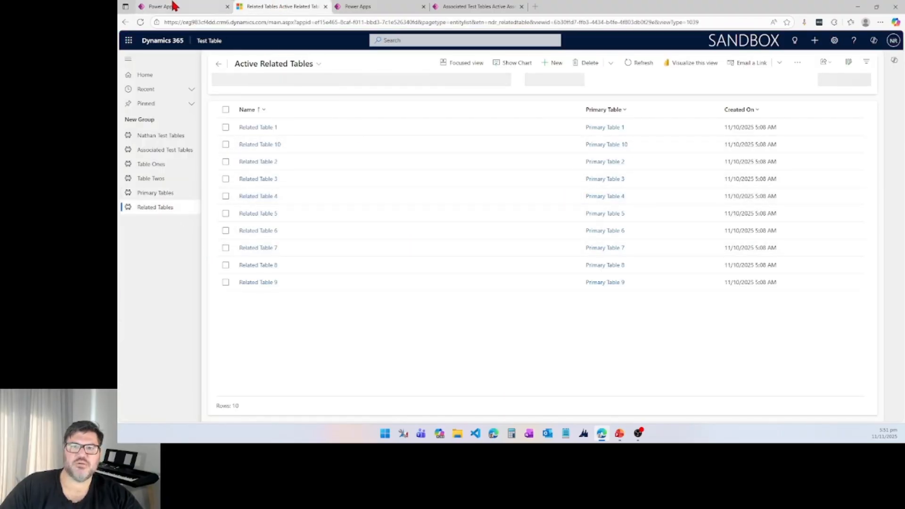
left_click(203, 6)
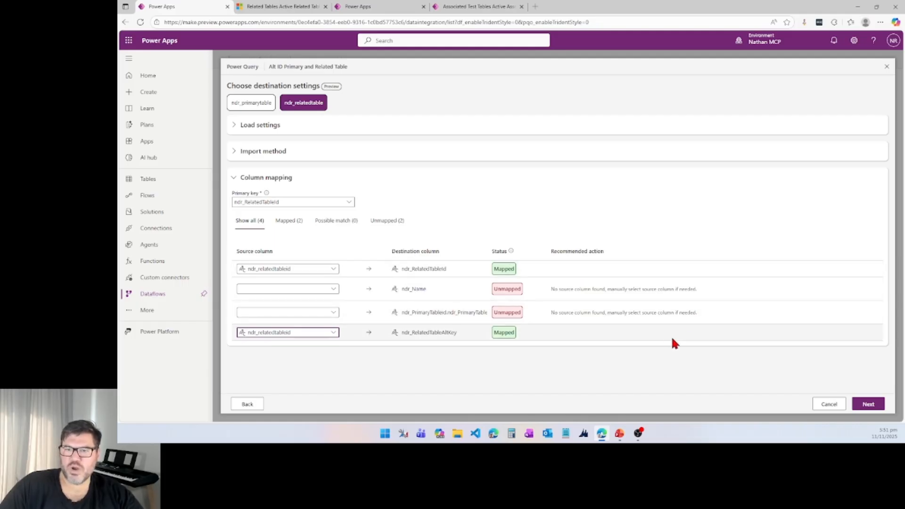
Step: Accept the column mappings, compare the automatic refresh options, and publish the dataflow with manual refresh
left_click(870, 405)
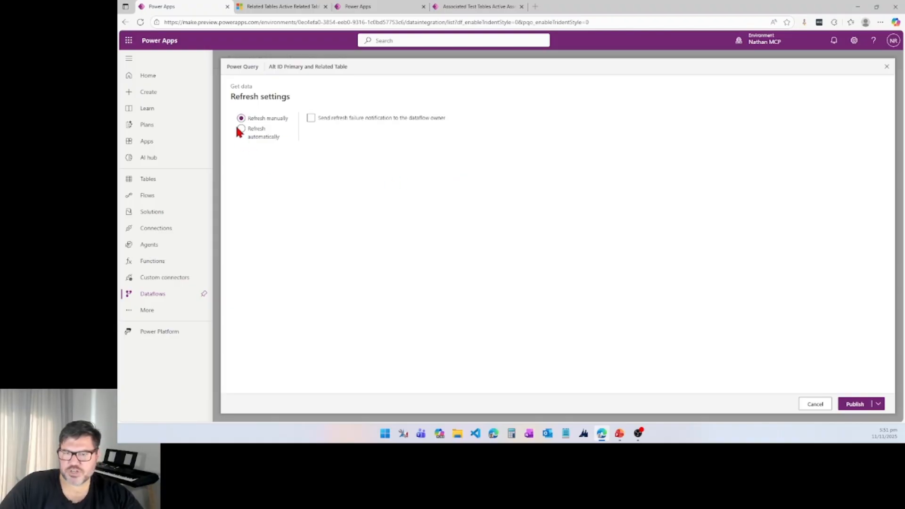
left_click(241, 129)
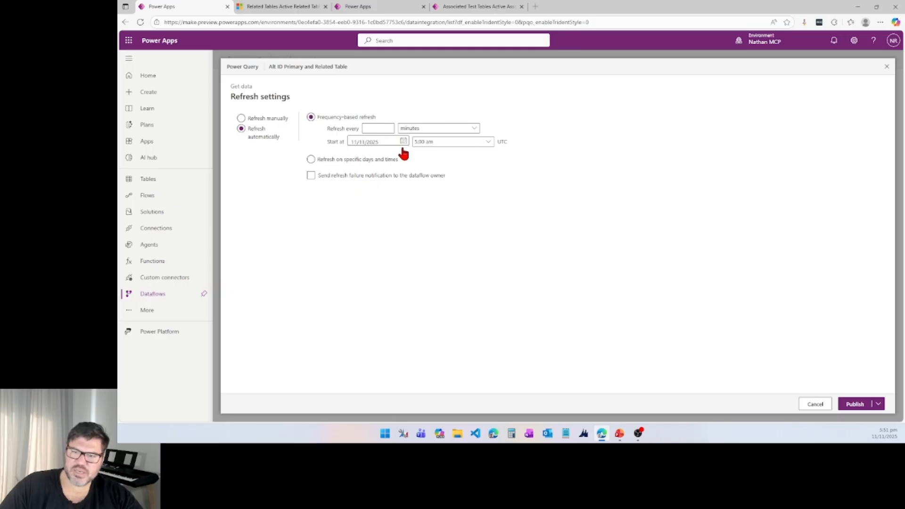
left_click(252, 123)
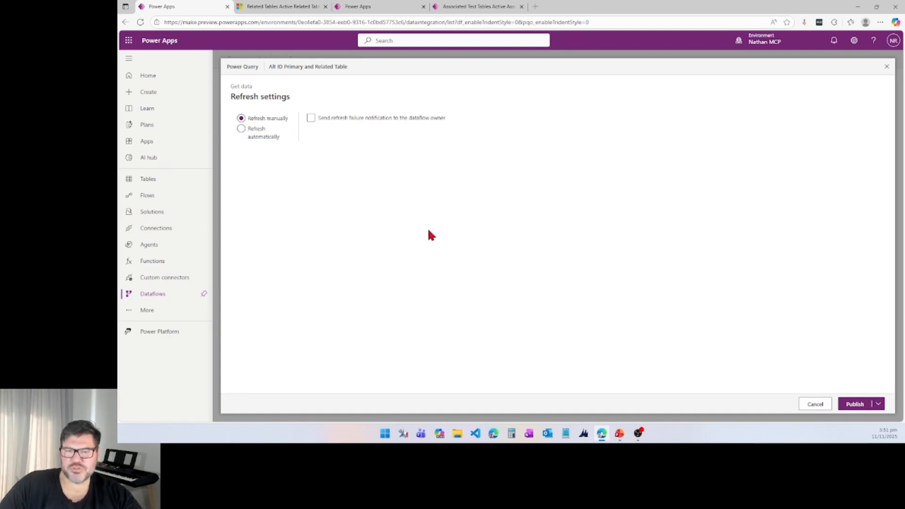
left_click(859, 408)
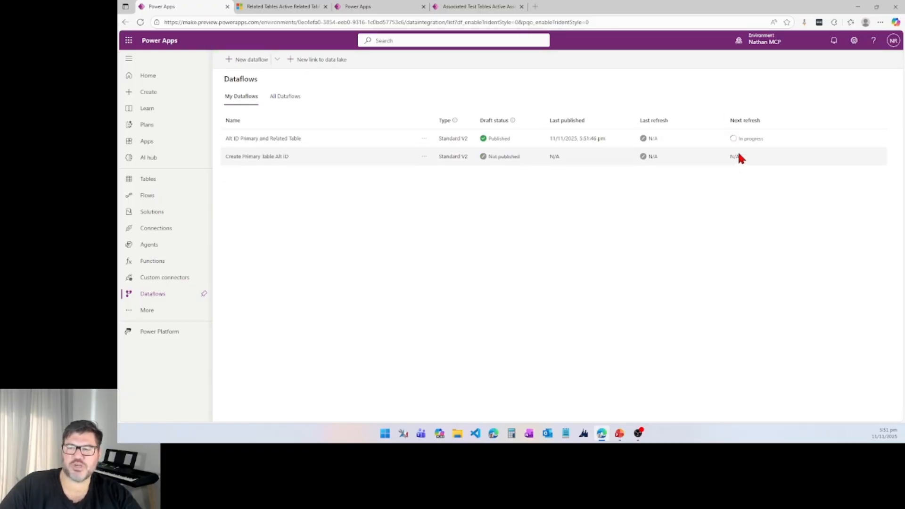
Step: Switch to the Test Table app and add the Primary Table Alt Key column to the Active Primary Tables view
left_click(287, 7)
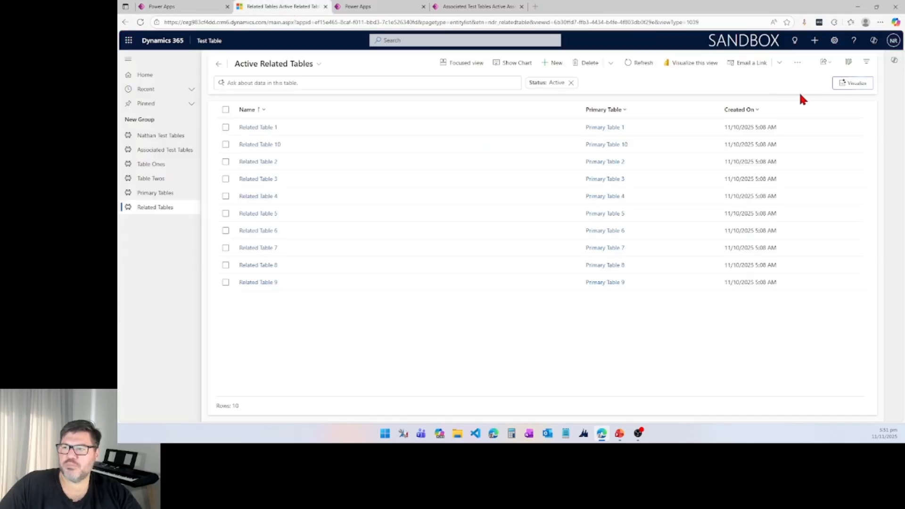
left_click(155, 193)
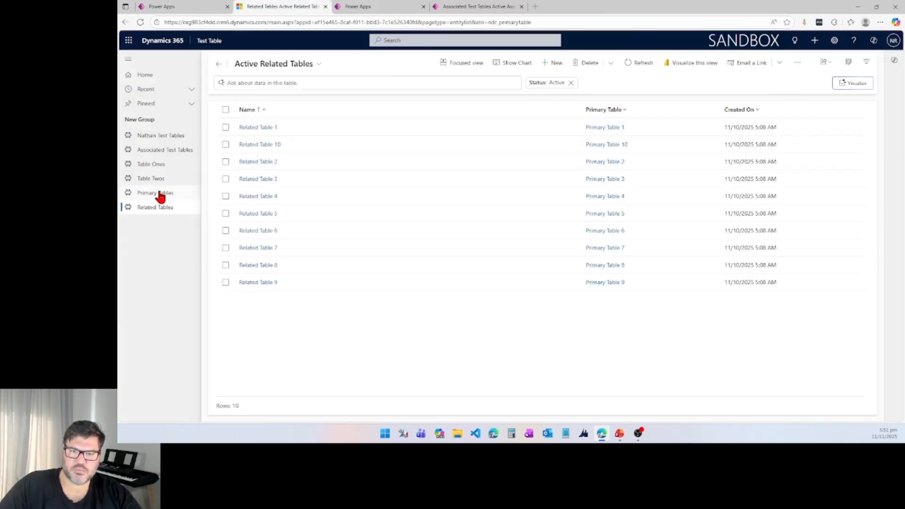
left_click(849, 62)
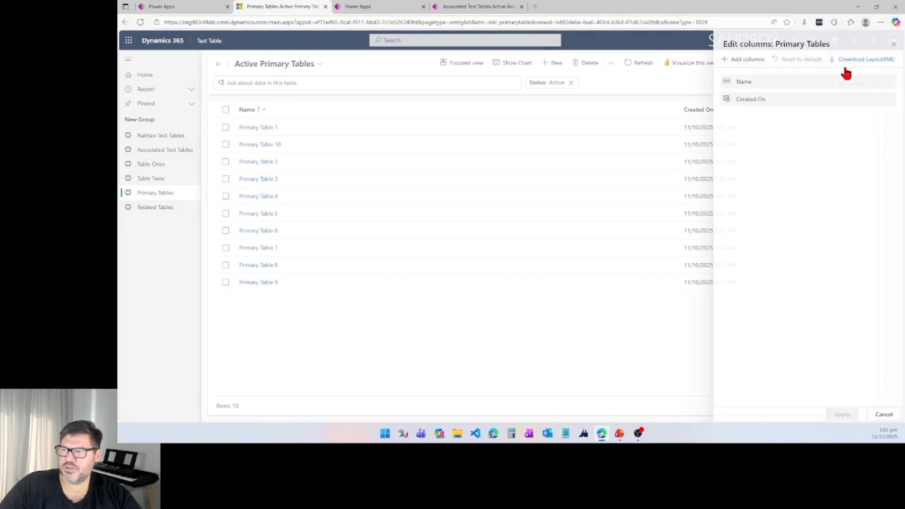
left_click(749, 65)
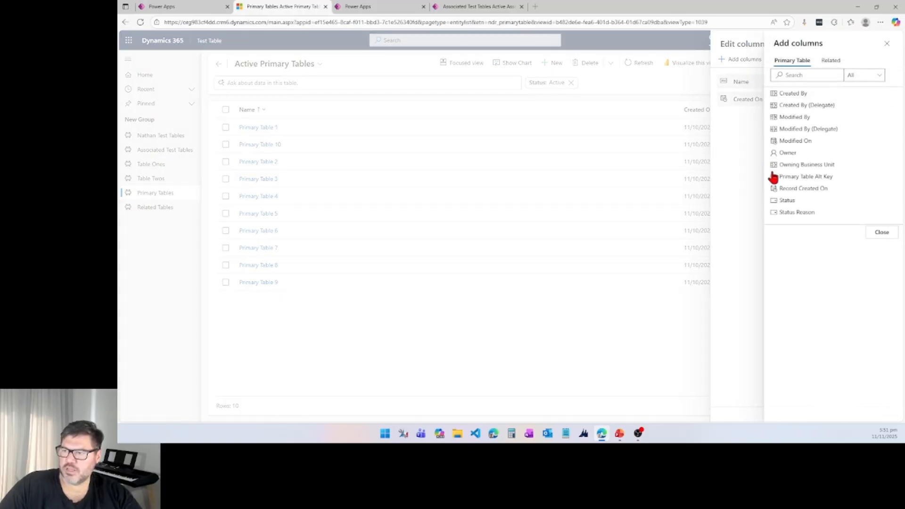
left_click(812, 177)
left_click(876, 221)
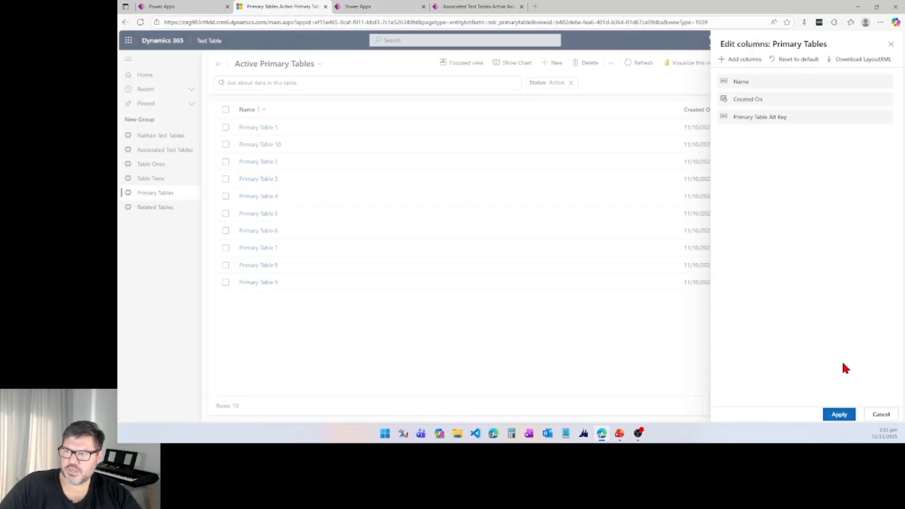
left_click(838, 414)
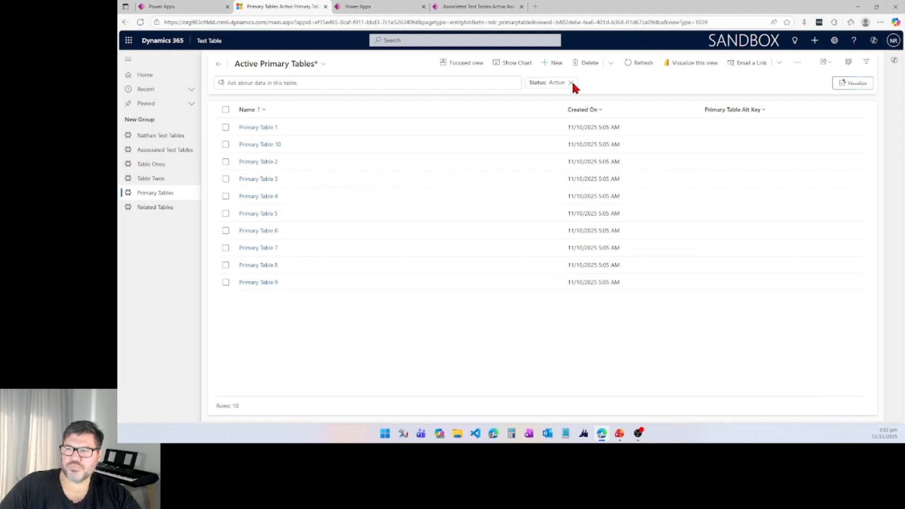
Step: Add the Related Table Alt Key column to the Active Related Tables view
left_click(148, 210)
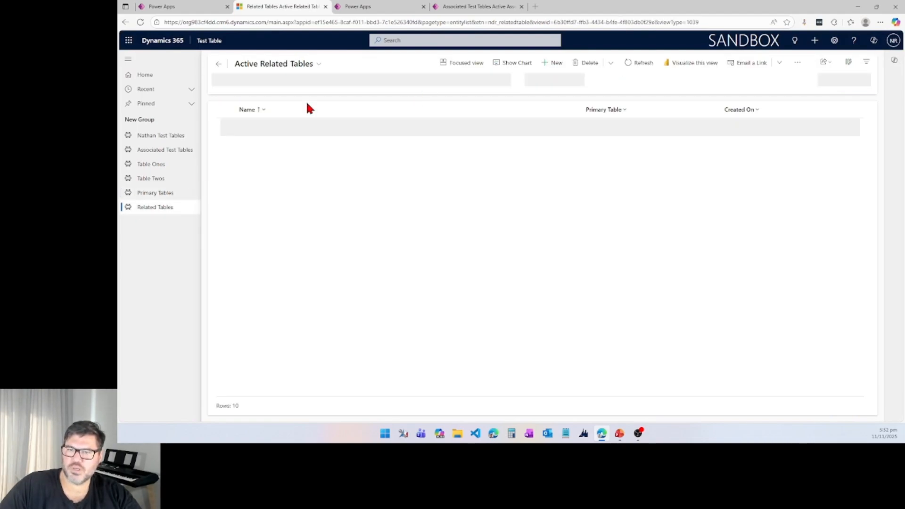
left_click(848, 63)
left_click(746, 59)
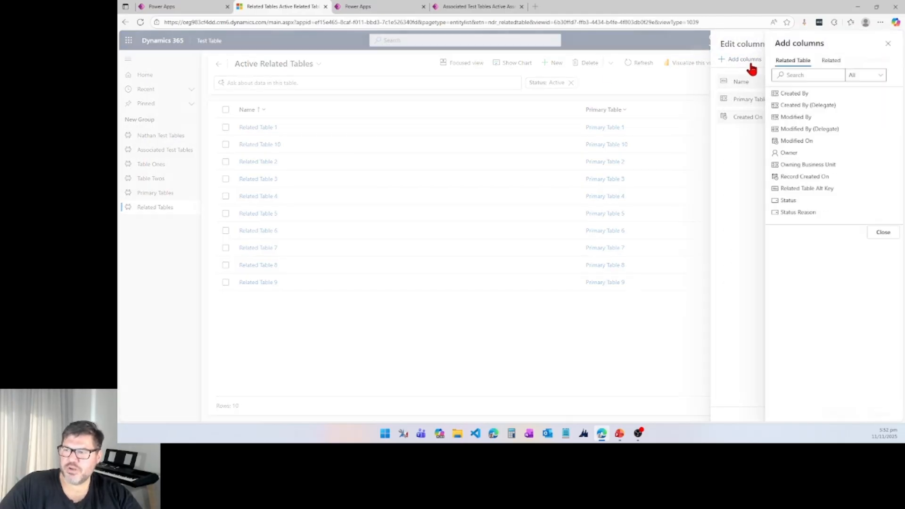
left_click(796, 189)
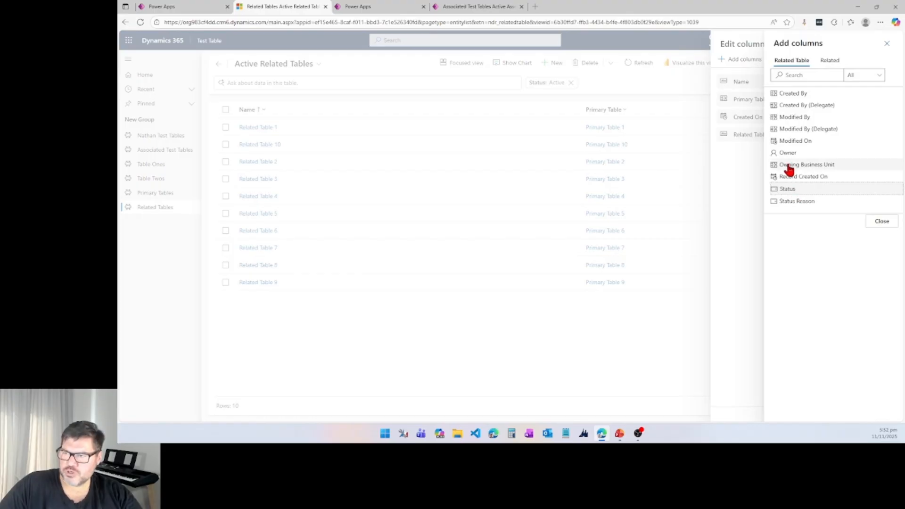
left_click(880, 221)
left_click(831, 417)
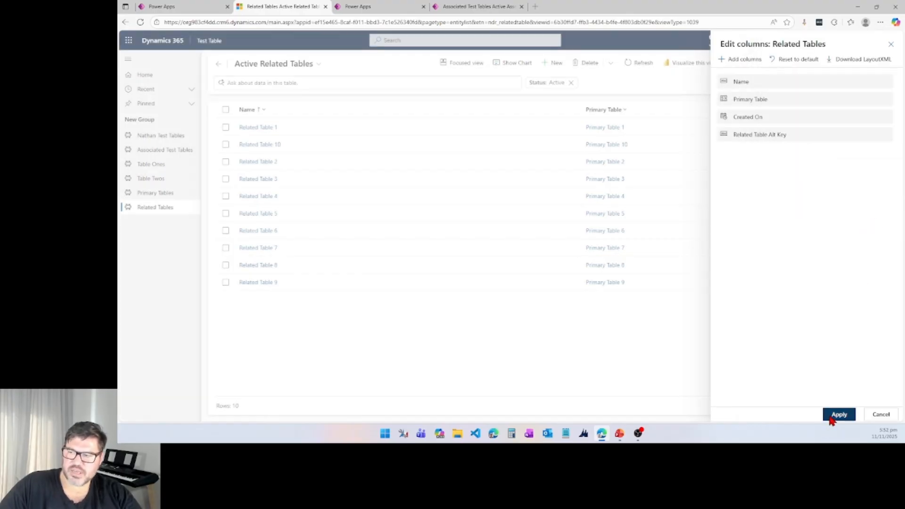
Step: Add the Primary Table Alt Key column to the Active Primary Tables view again and refresh its records
left_click(156, 193)
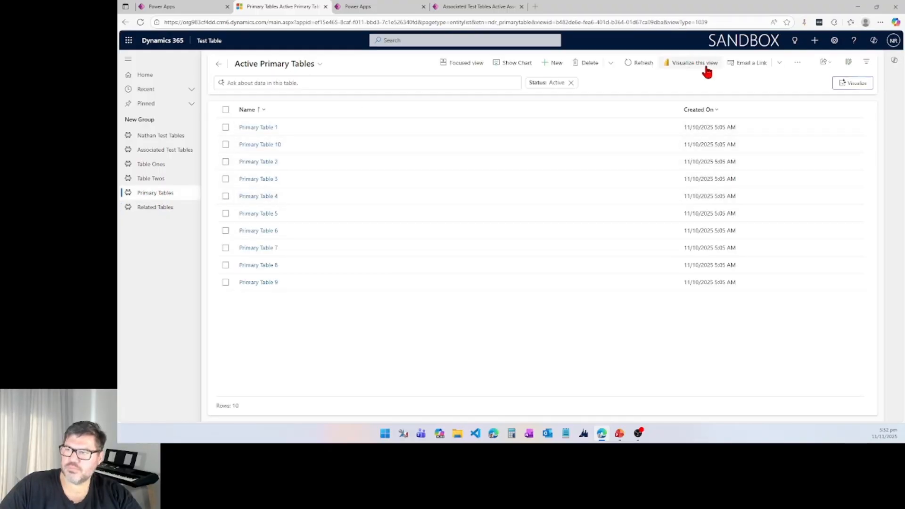
left_click(848, 61)
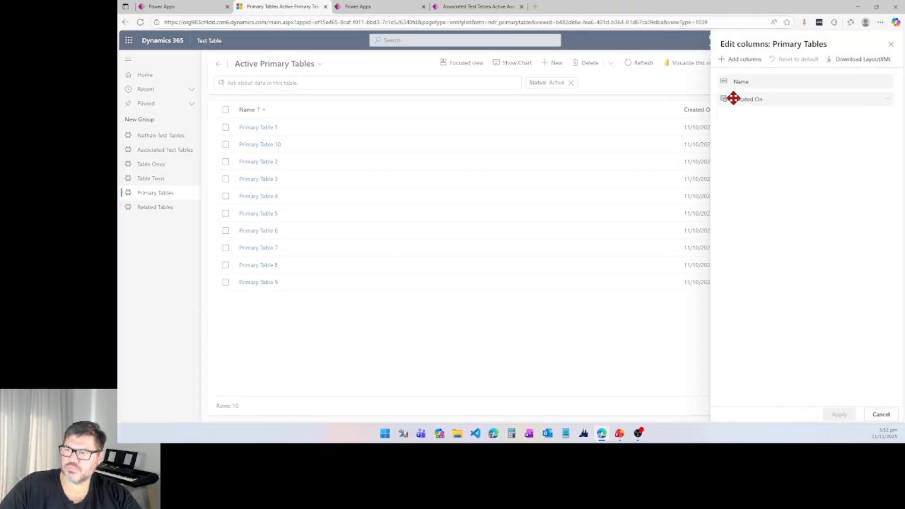
left_click(739, 60)
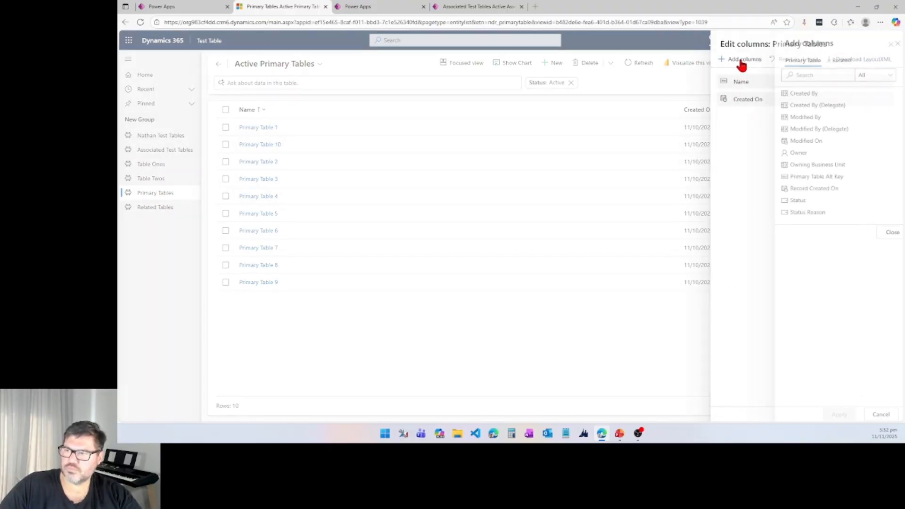
left_click(801, 176)
left_click(881, 232)
left_click(838, 414)
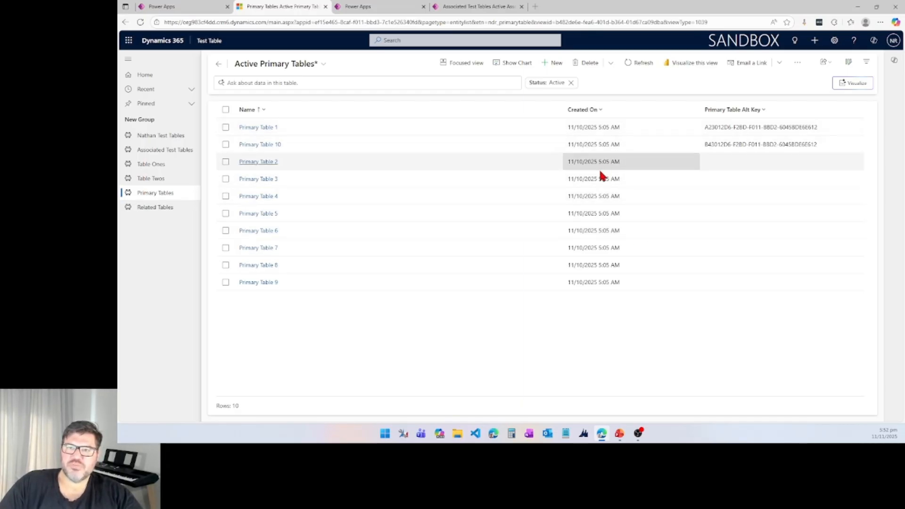
left_click(642, 64)
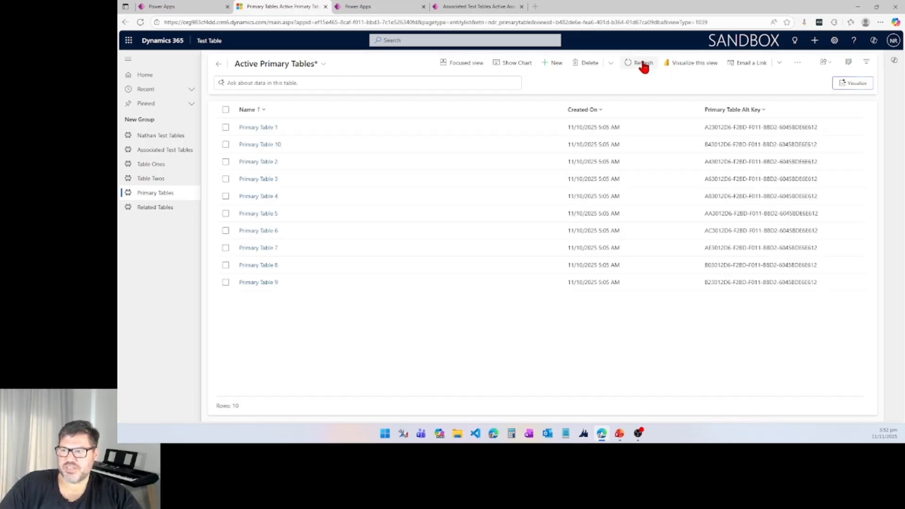
Step: Add the Related Table Alt Key column to the Active Related Tables view again
left_click(162, 207)
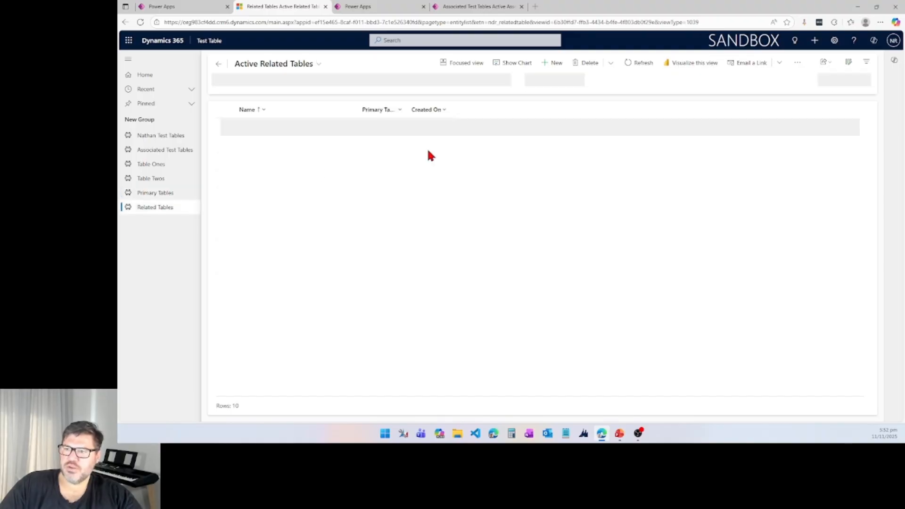
left_click(848, 61)
left_click(751, 65)
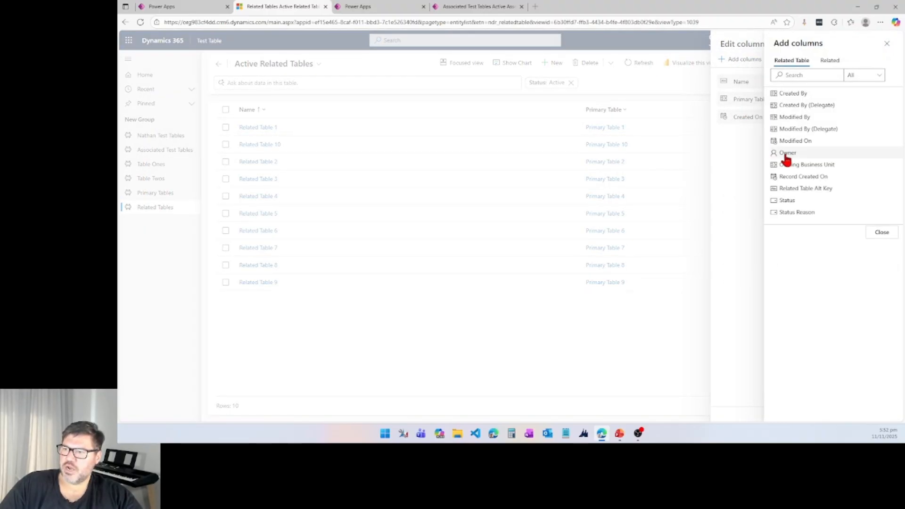
left_click(795, 189)
left_click(869, 209)
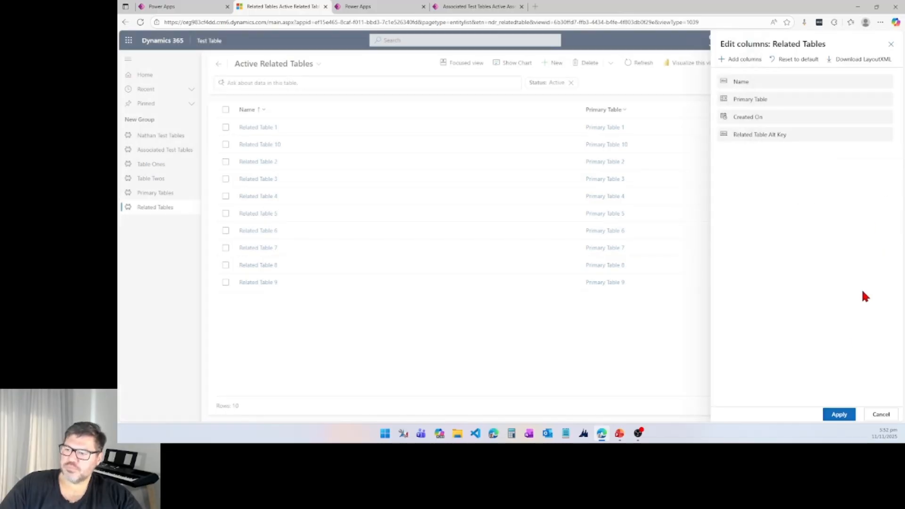
left_click(838, 414)
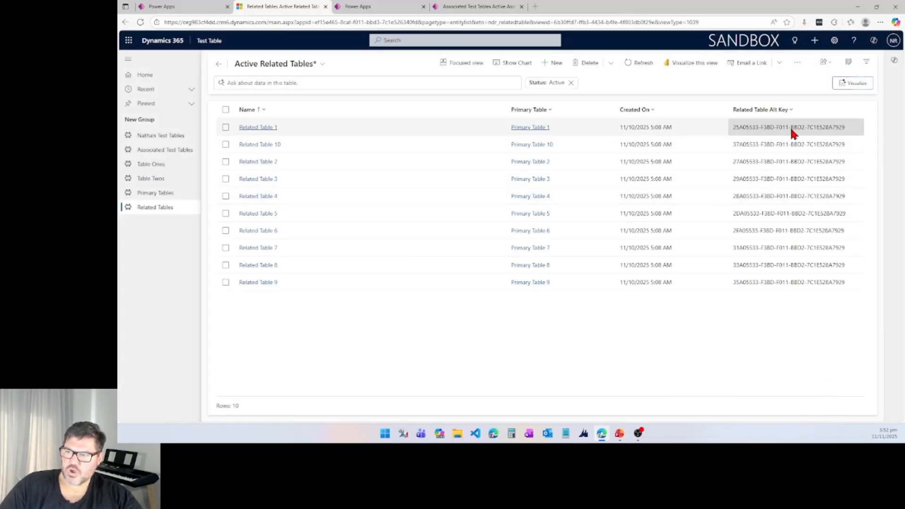
Step: Check the dataflow's refresh status and compare the populated Related Tables view with the other environment's Test Table app
left_click(200, 9)
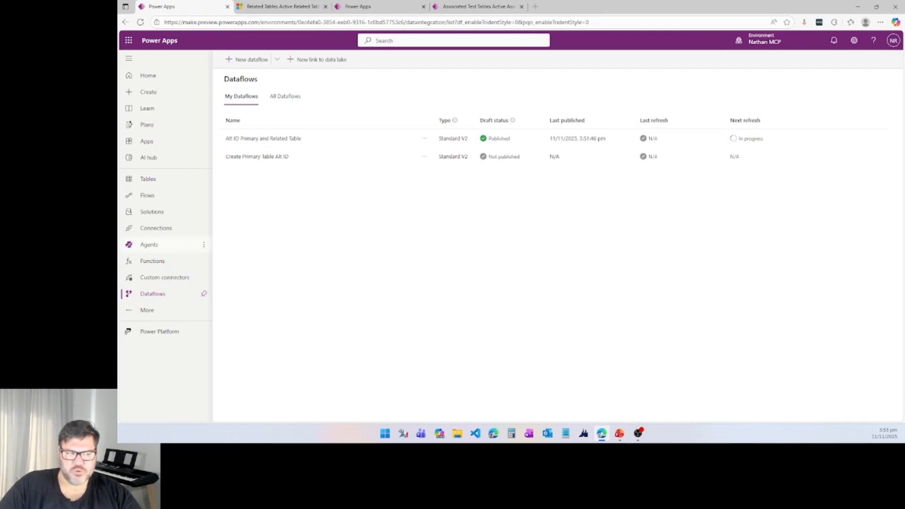
key("alt+Tab")
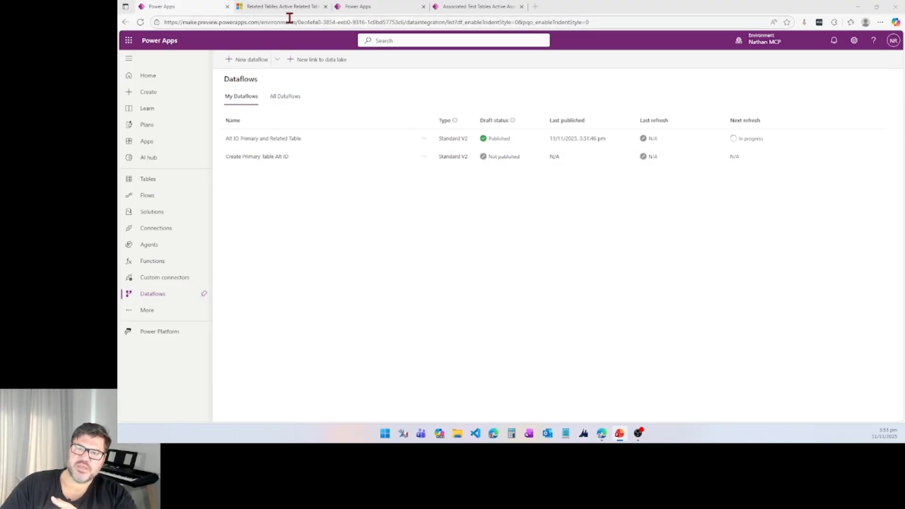
left_click(271, 6)
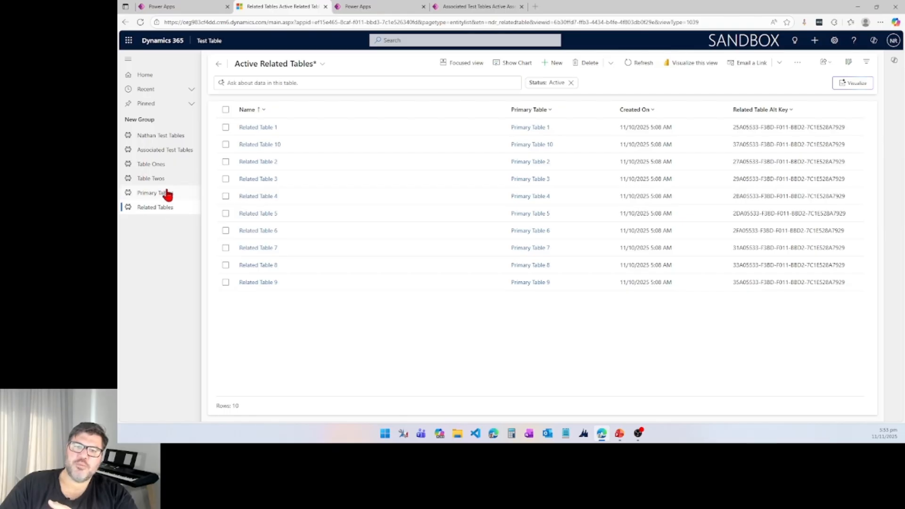
left_click(474, 6)
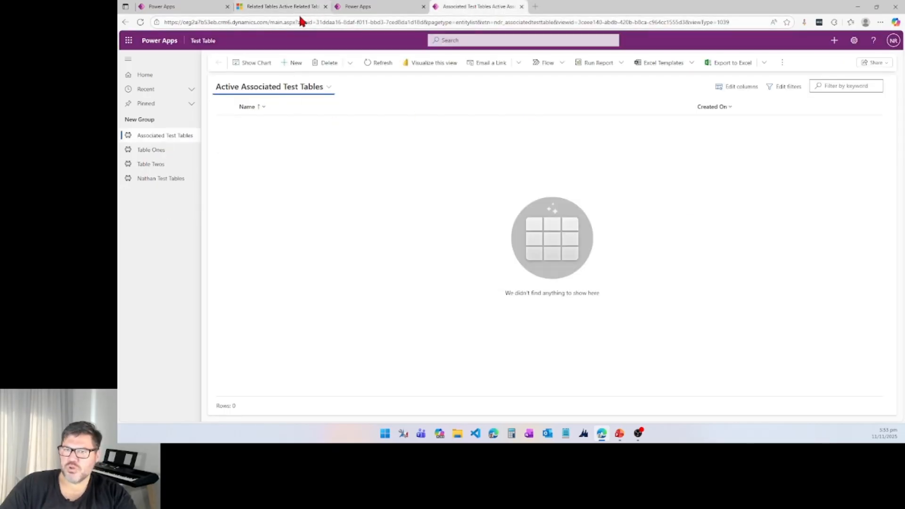
left_click(165, 6)
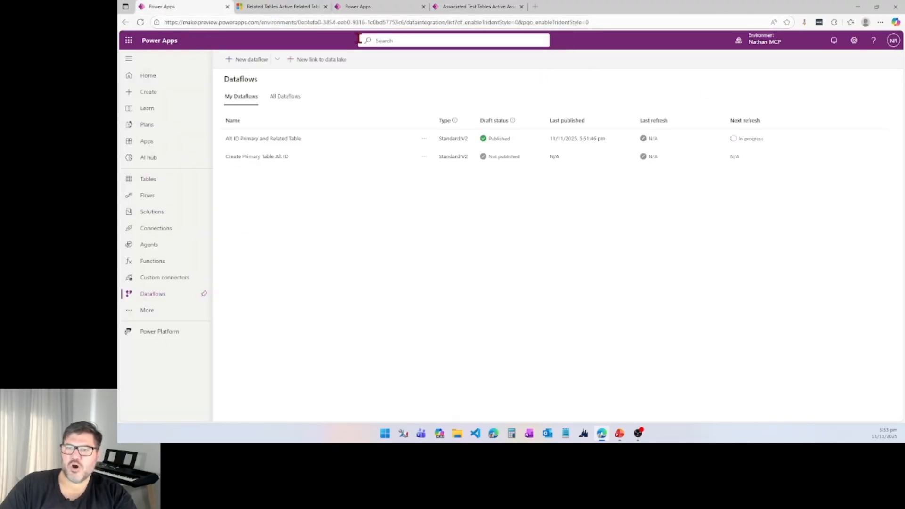
left_click(293, 6)
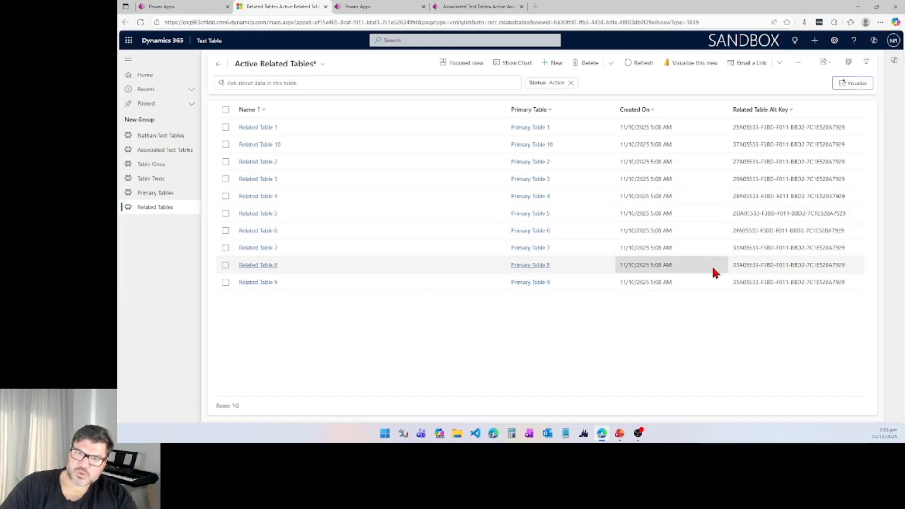
Step: Select the Dataflow Test Two solution in the development environment and open its deployment pipeline
left_click(193, 7)
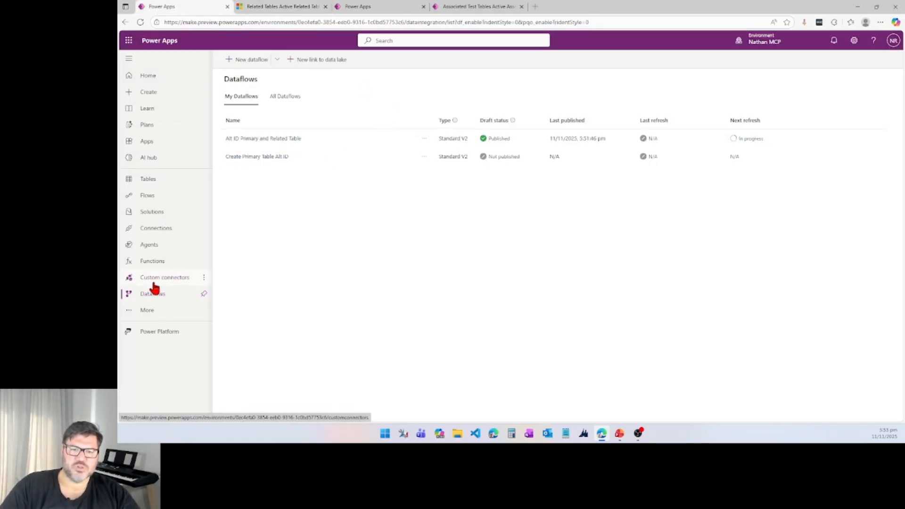
left_click(150, 213)
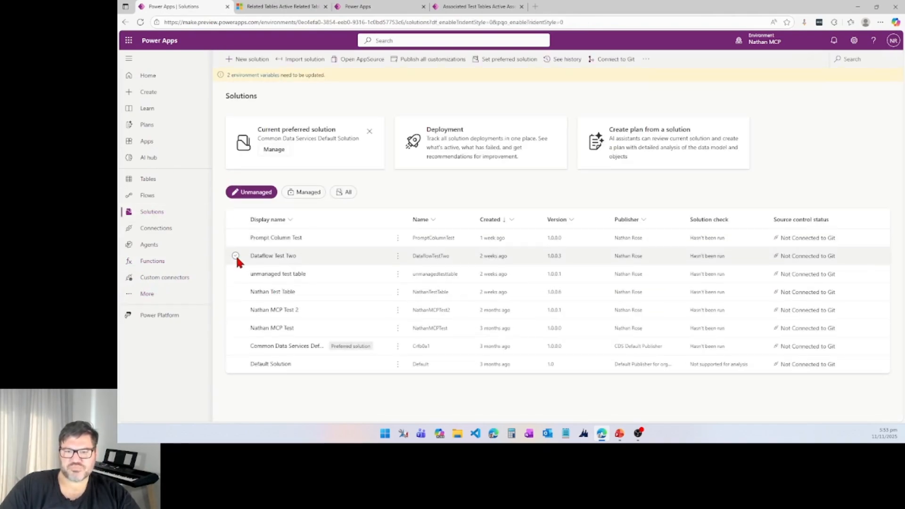
left_click(236, 257)
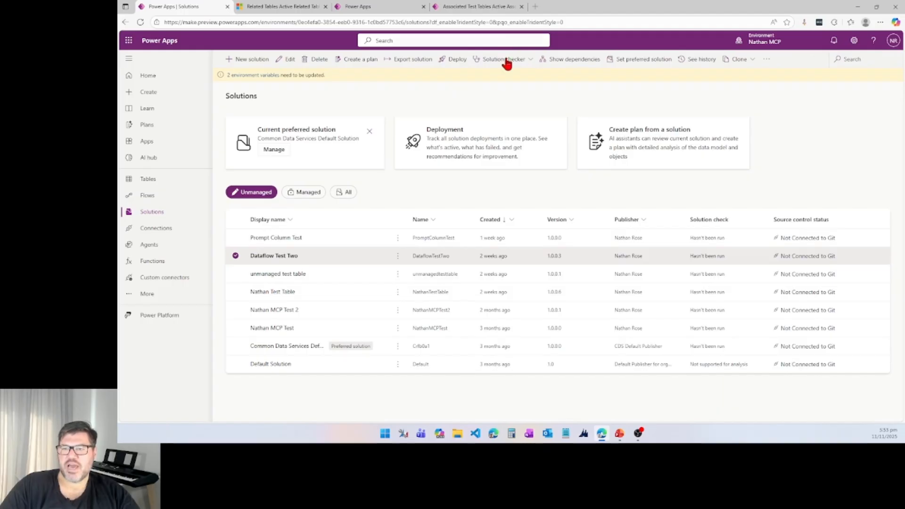
left_click(446, 64)
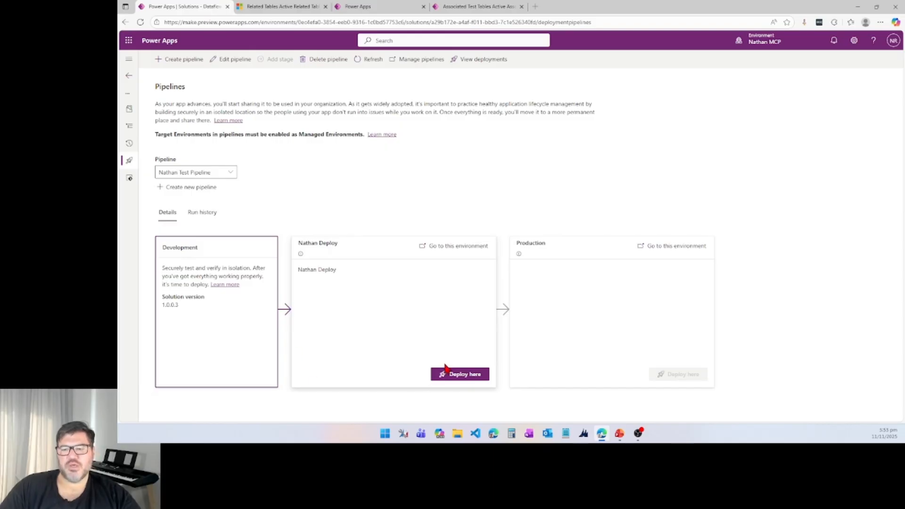
Step: Deploy version 1.0.0.4 of the Dataflow Test Two solution immediately to the pipeline's first target stage, keeping the generated deployment notes
left_click(450, 380)
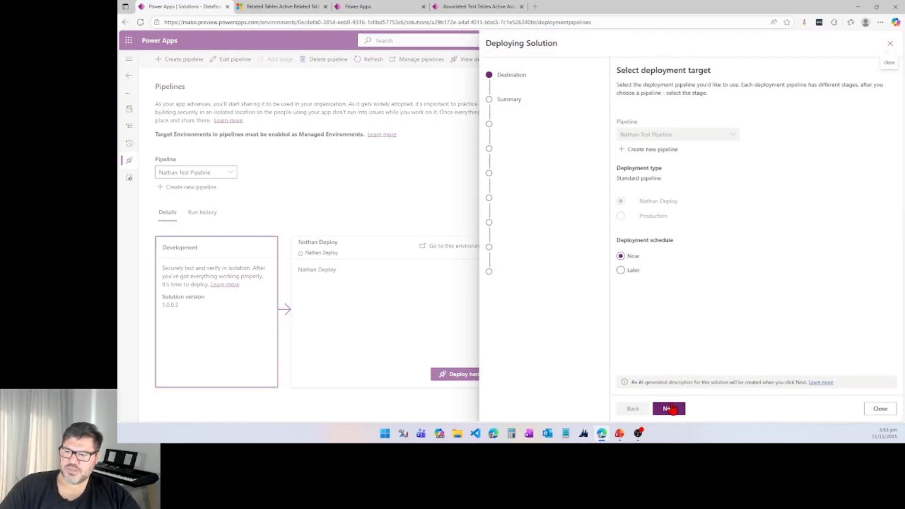
left_click(672, 408)
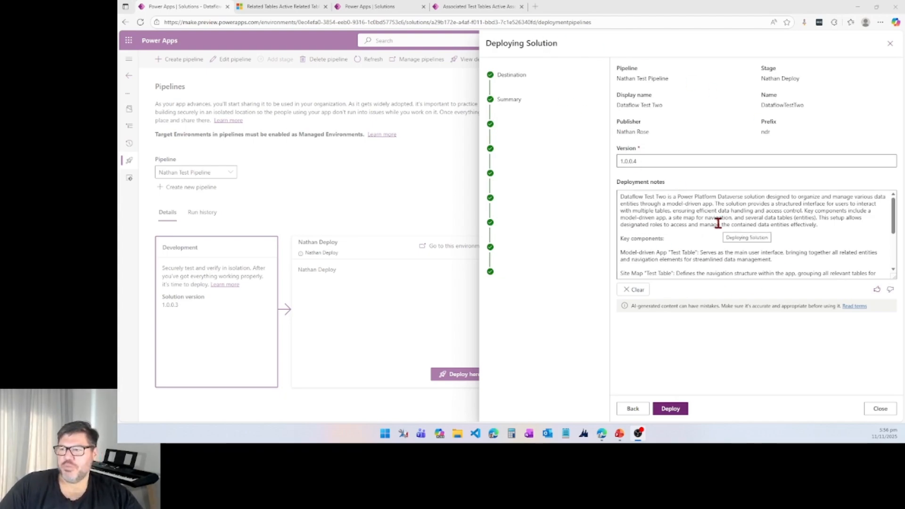
scroll(717, 223, "down", 4)
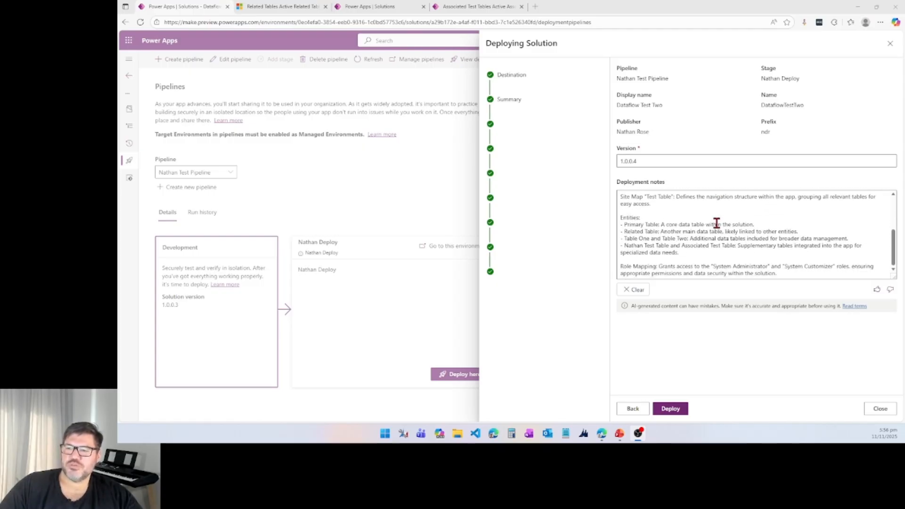
left_click(681, 412)
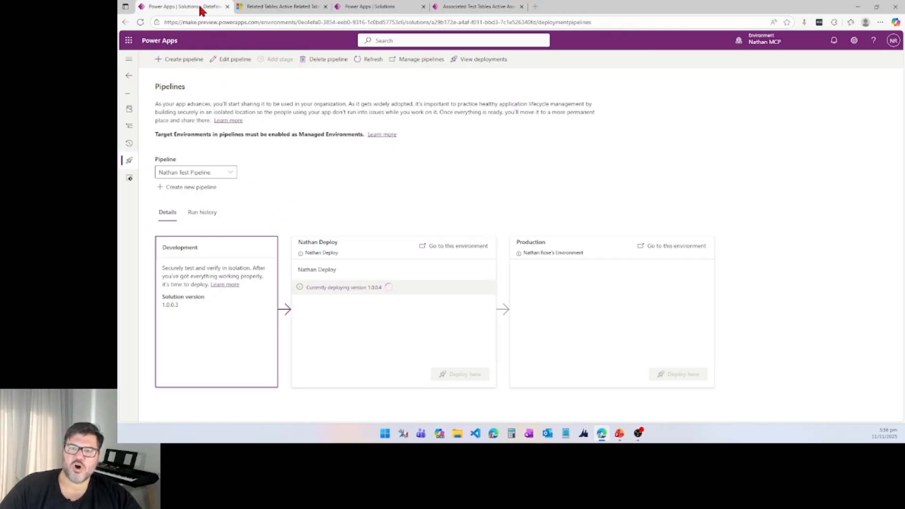
Step: Check the deployment in the target environment's solution history and refresh the pipeline's status in the development environment
left_click(277, 8)
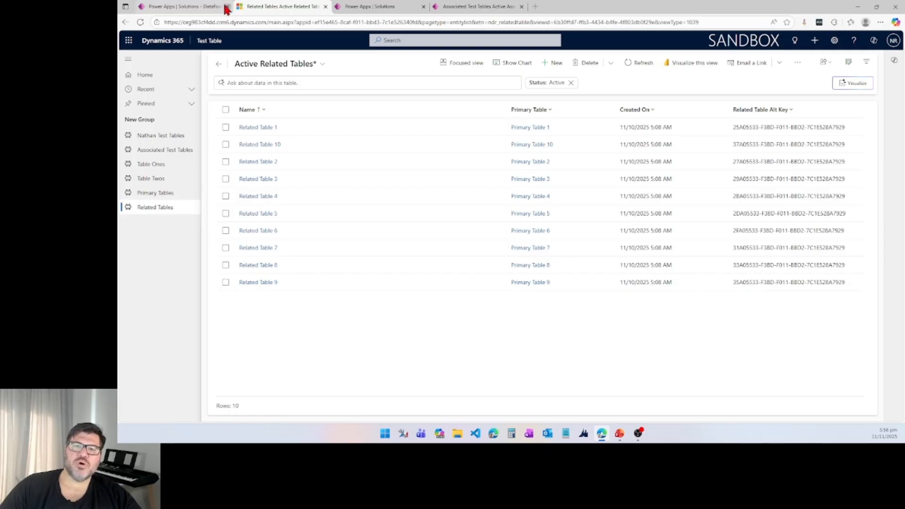
left_click(265, 110)
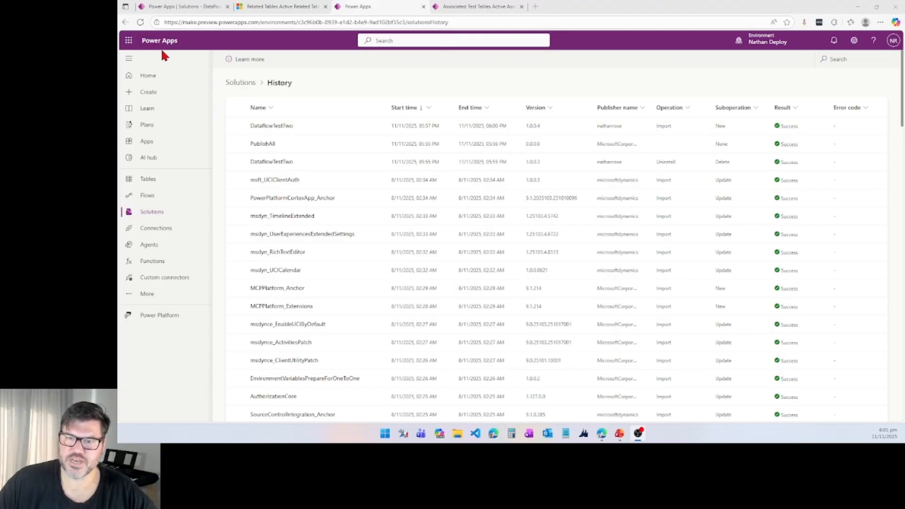
left_click(196, 10)
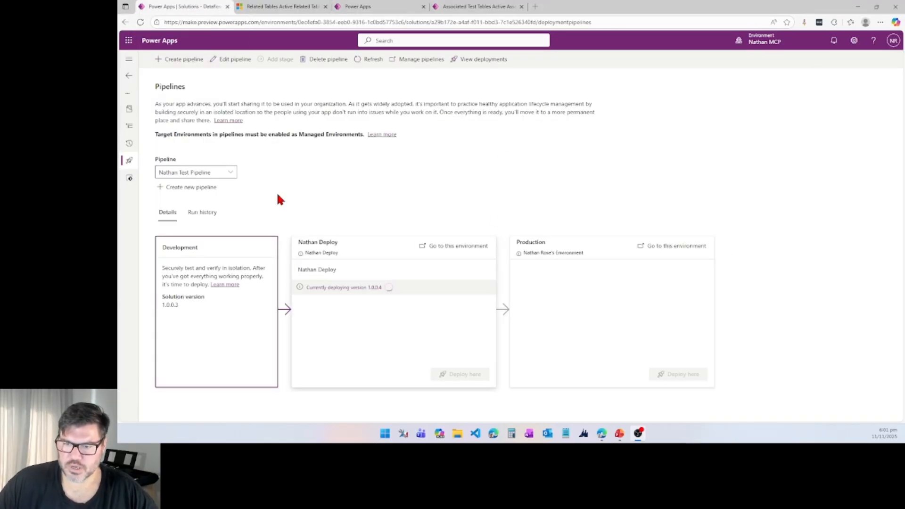
left_click(360, 60)
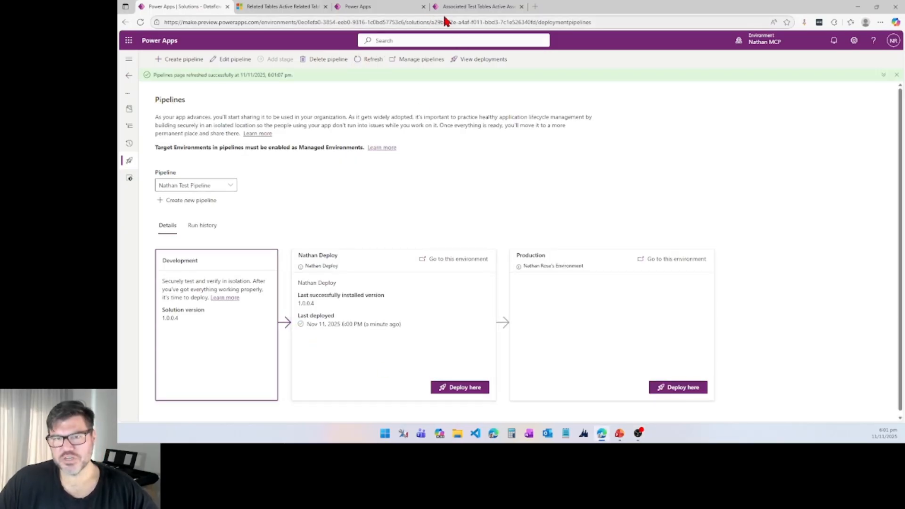
Step: Inspect the Primary Tables and Related Tables views in the target environment's Test Table app
left_click(454, 7)
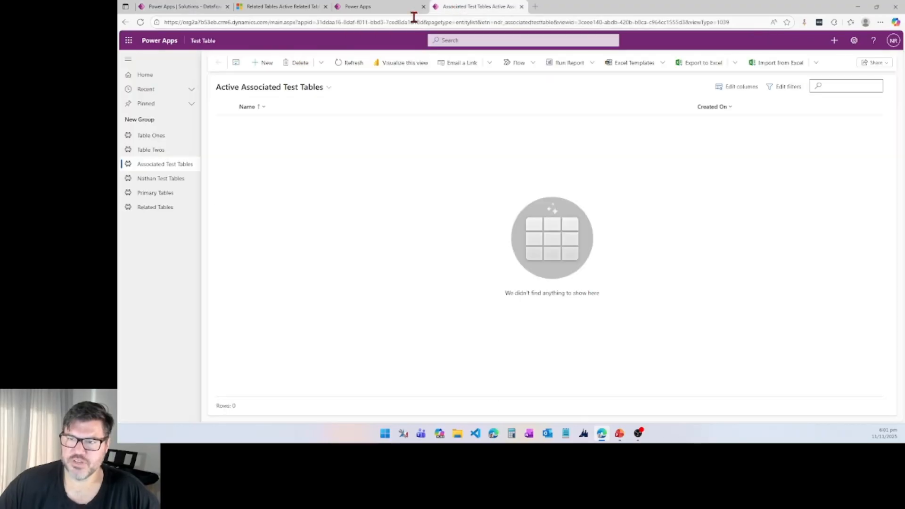
left_click(406, 7)
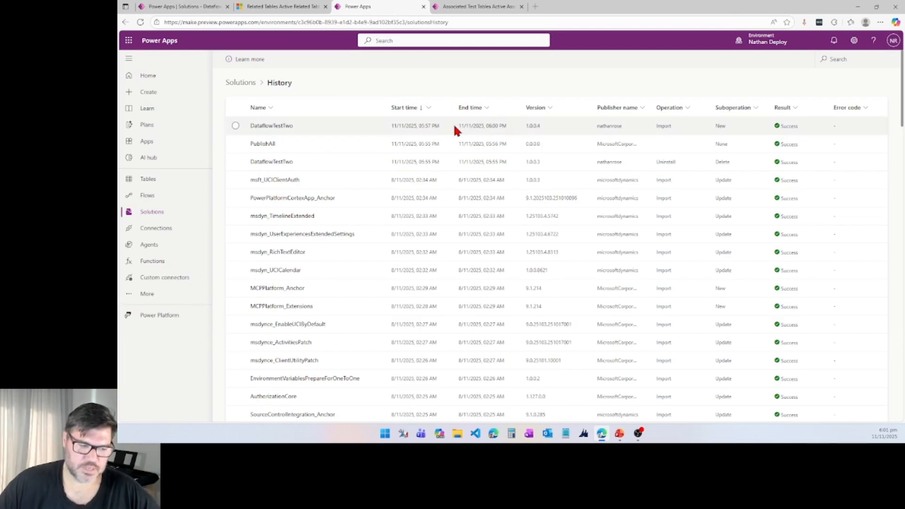
left_click(211, 7)
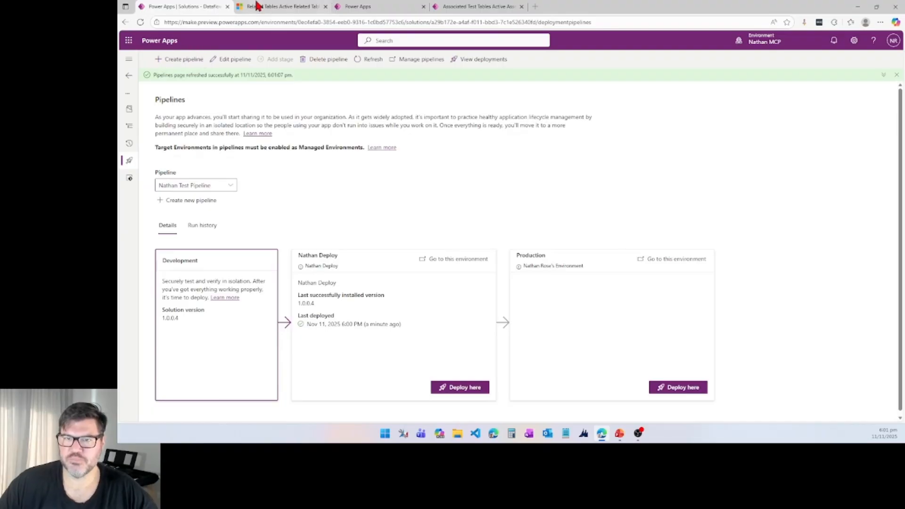
left_click(452, 9)
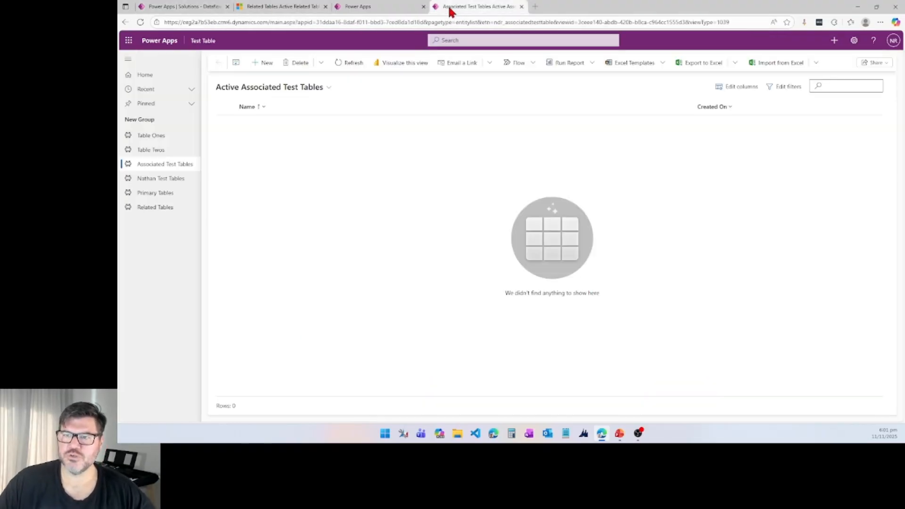
left_click(151, 194)
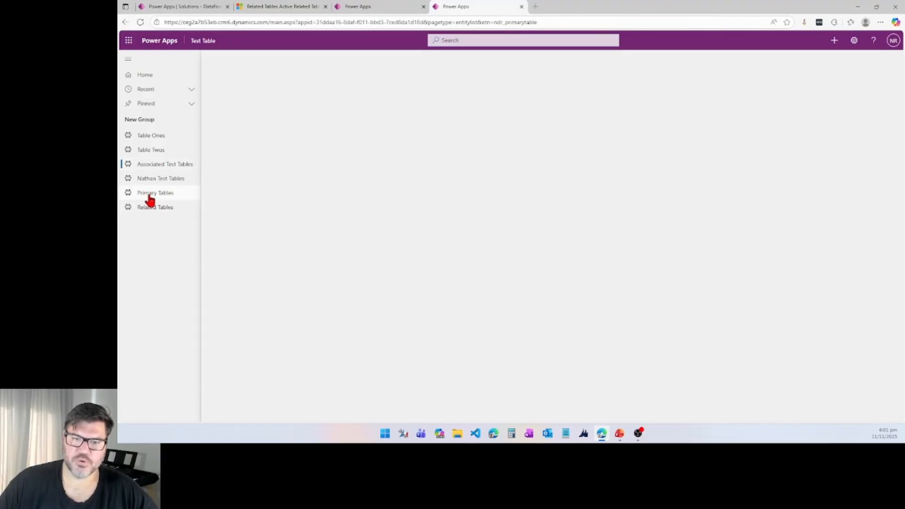
left_click(154, 207)
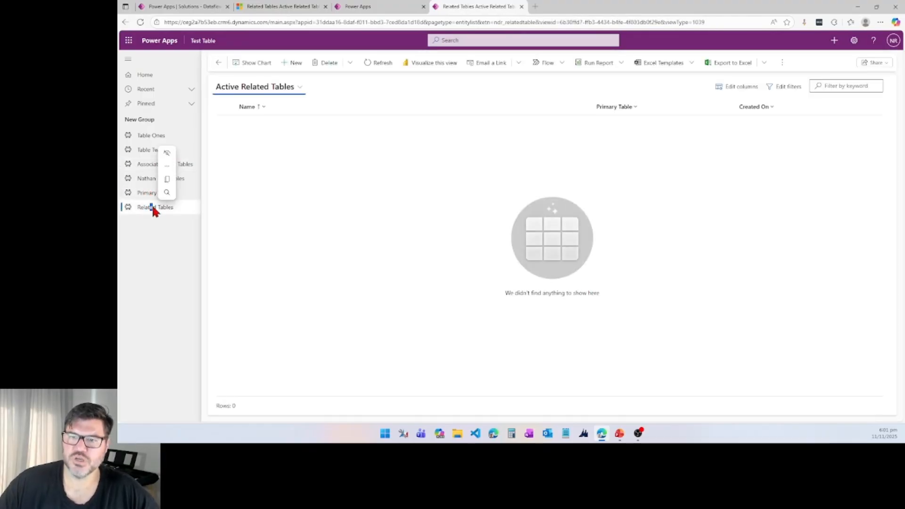
Step: Open the managed Dataflow Test Two solution in the target environment
left_click(373, 6)
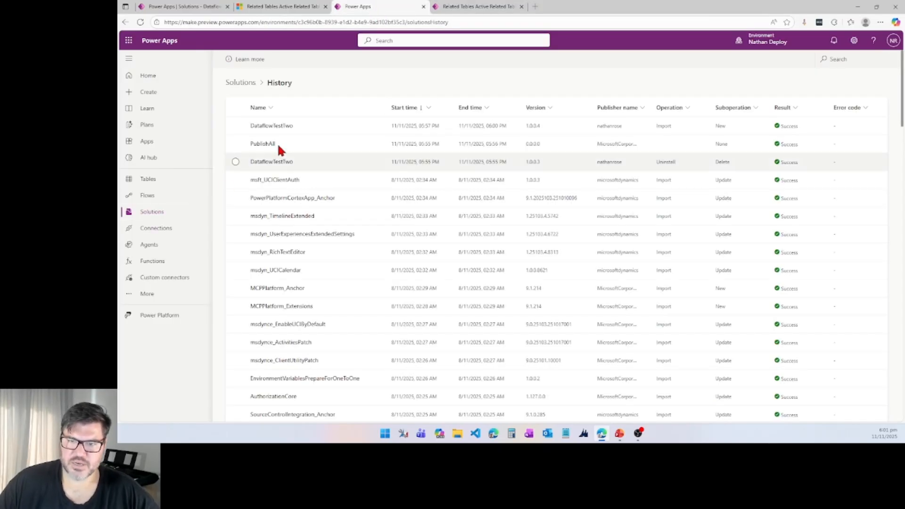
left_click(238, 84)
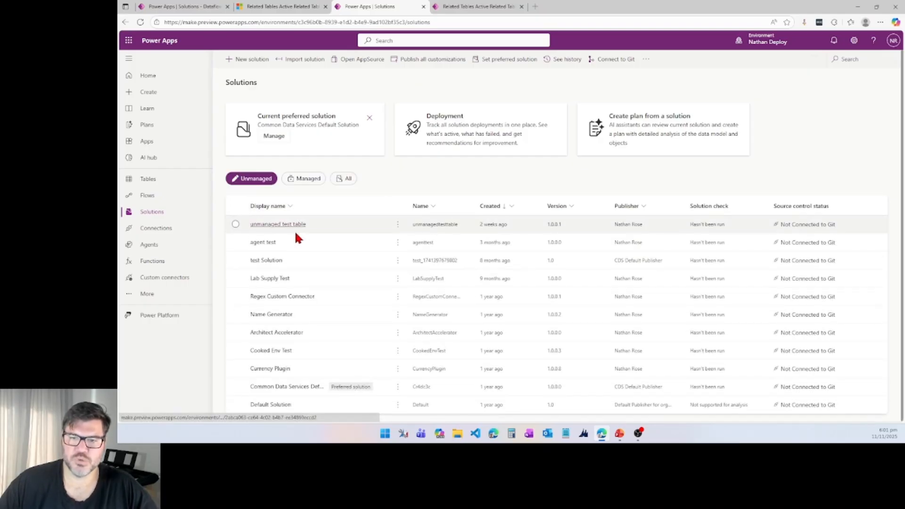
left_click(302, 186)
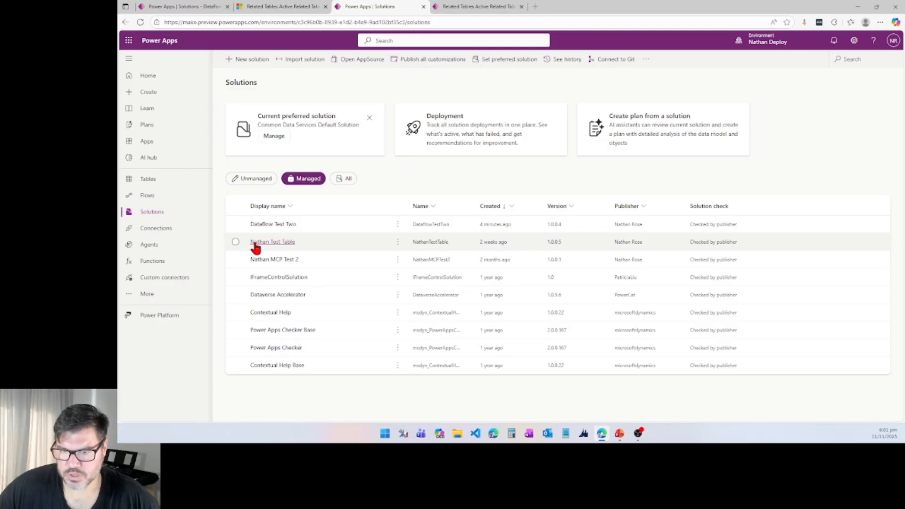
left_click(273, 227)
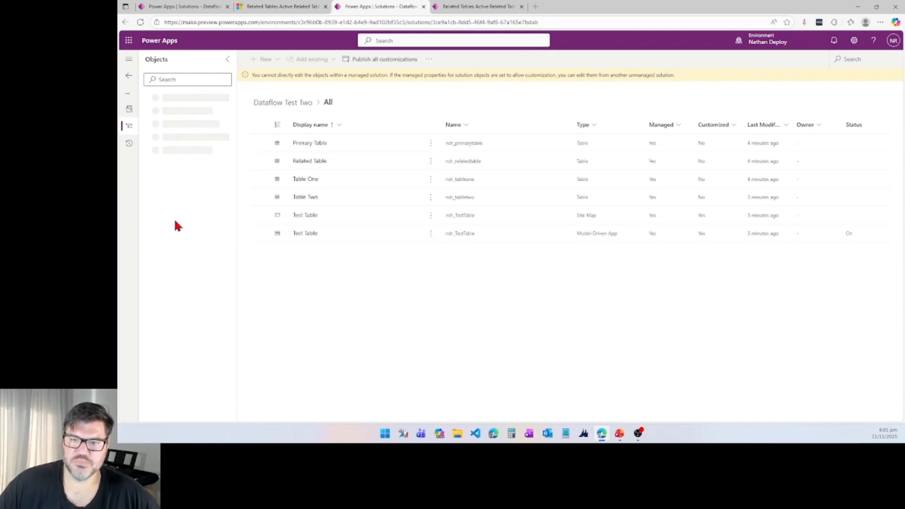
Step: Examine the alternate keys of the Primary Table and the Related Table in the deployed solution
left_click(147, 189)
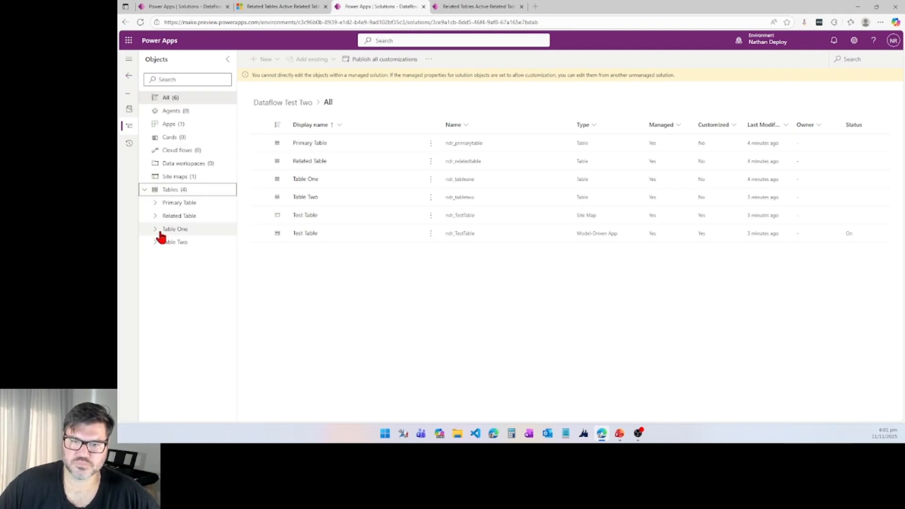
left_click(157, 204)
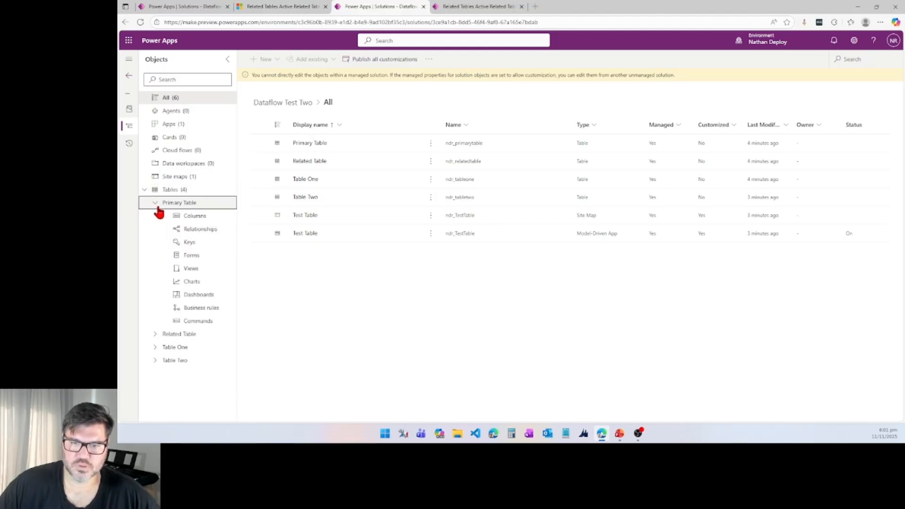
left_click(189, 242)
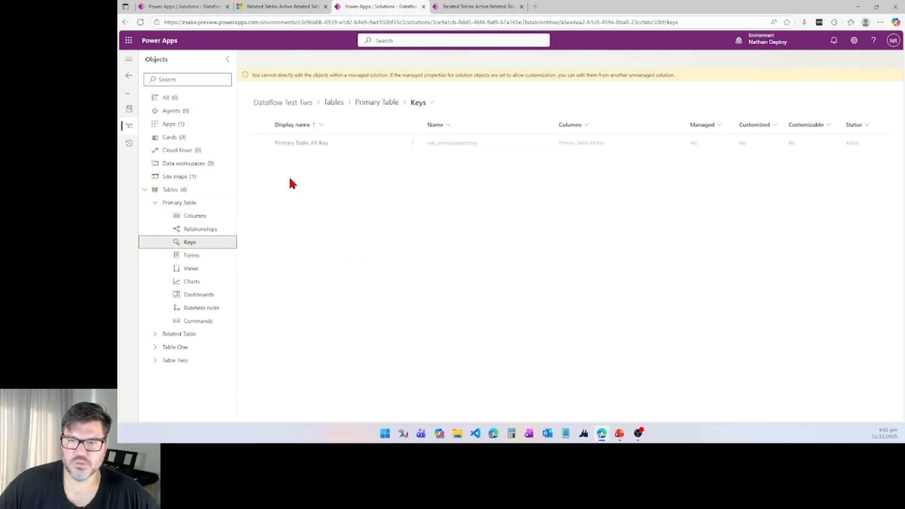
left_click(157, 335)
left_click(178, 375)
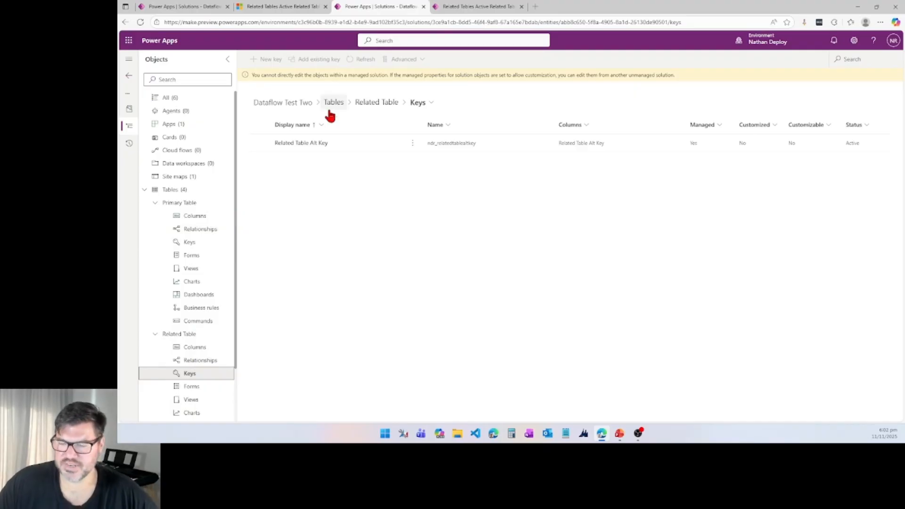
Step: Return to the target environment's solutions list and compare the Active Related Tables view in the source and target apps
left_click(128, 81)
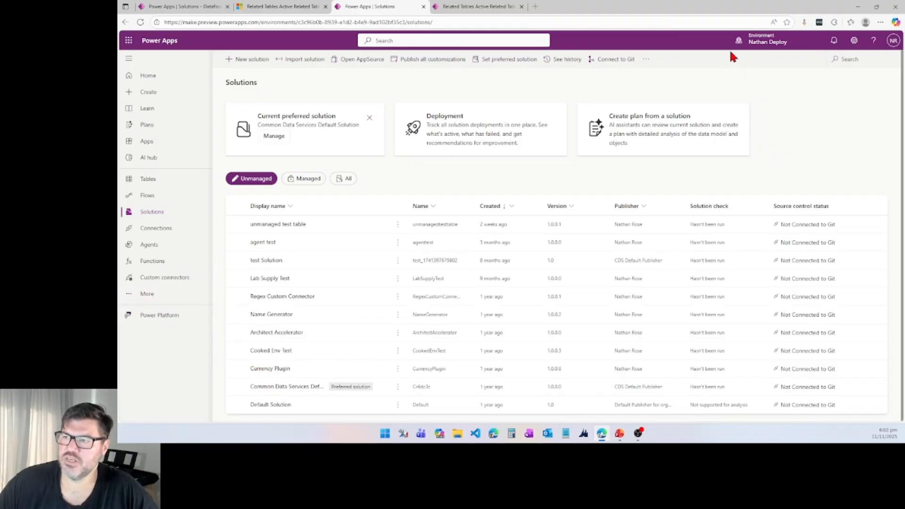
mouse_move(769, 42)
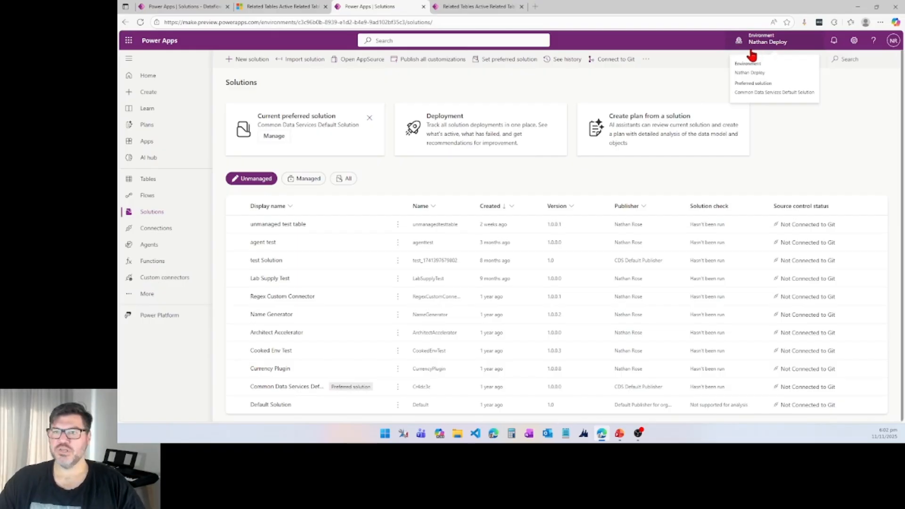
left_click(286, 9)
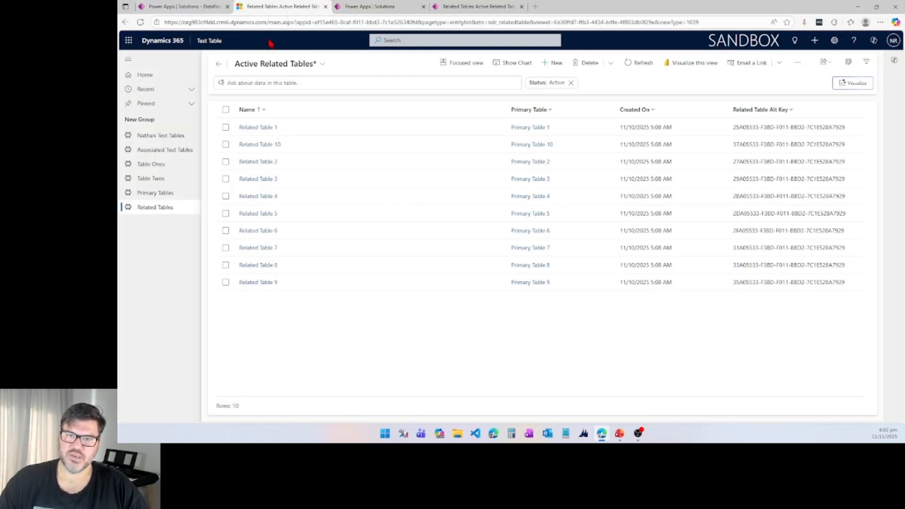
left_click(468, 9)
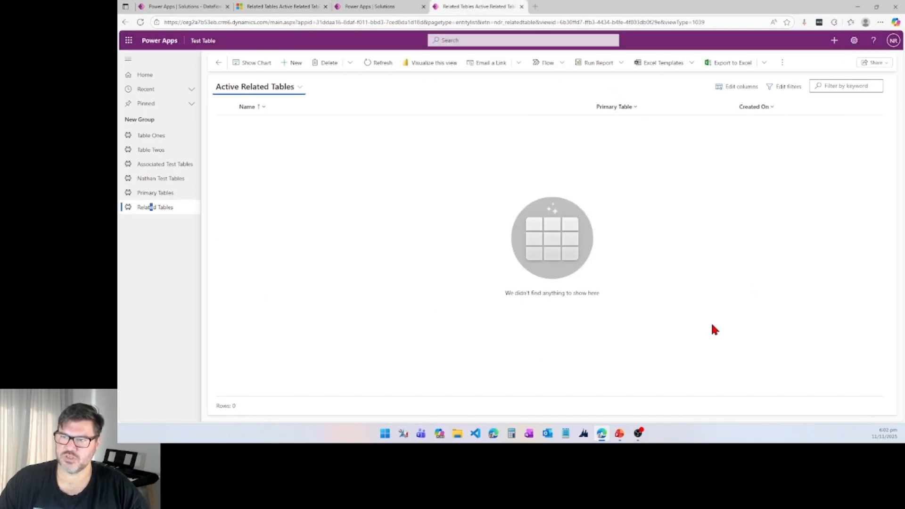
Step: Create a new dataflow named Primary and Related Table in the target environment
left_click(376, 8)
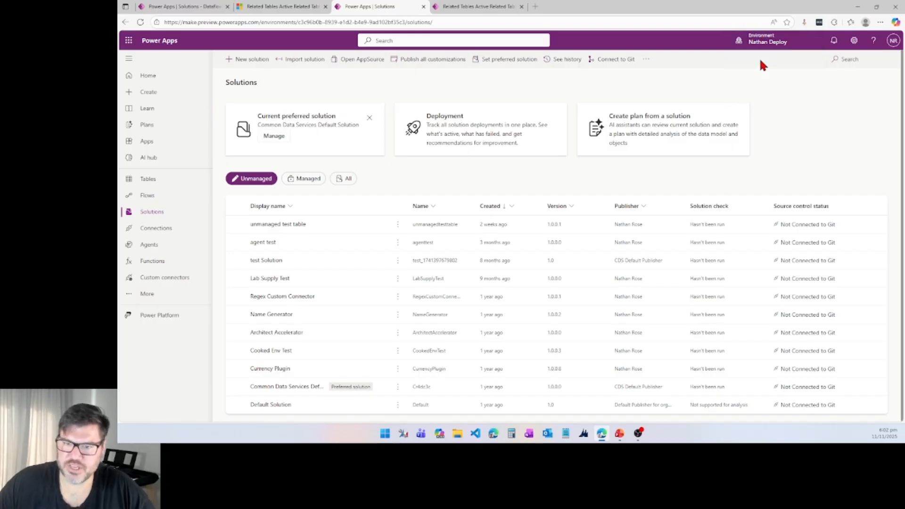
left_click(141, 296)
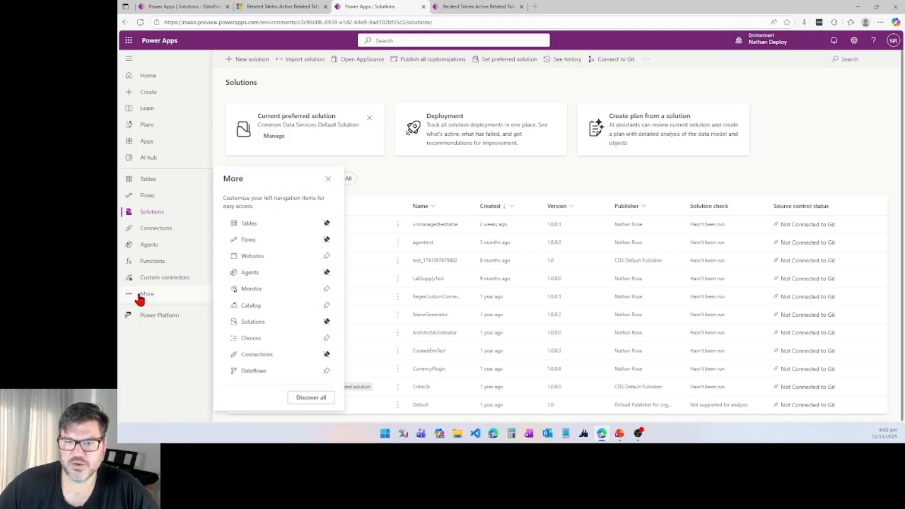
left_click(252, 371)
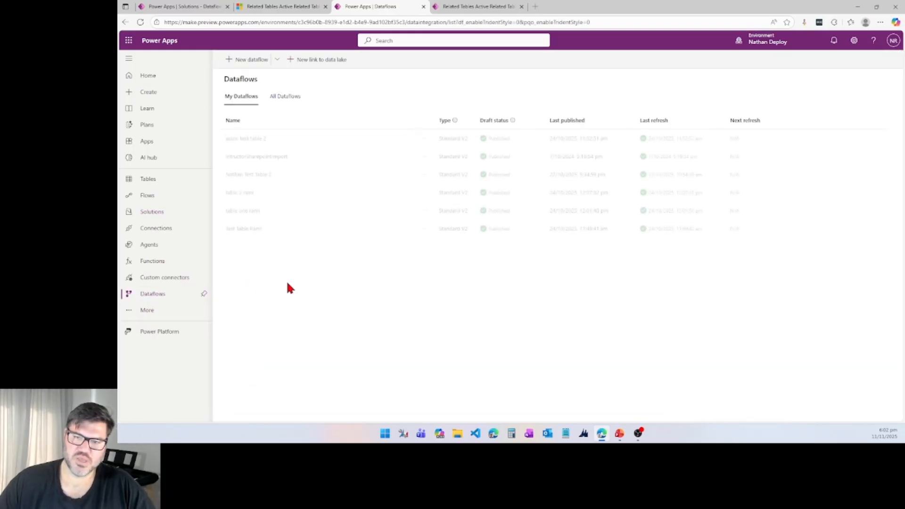
left_click(245, 64)
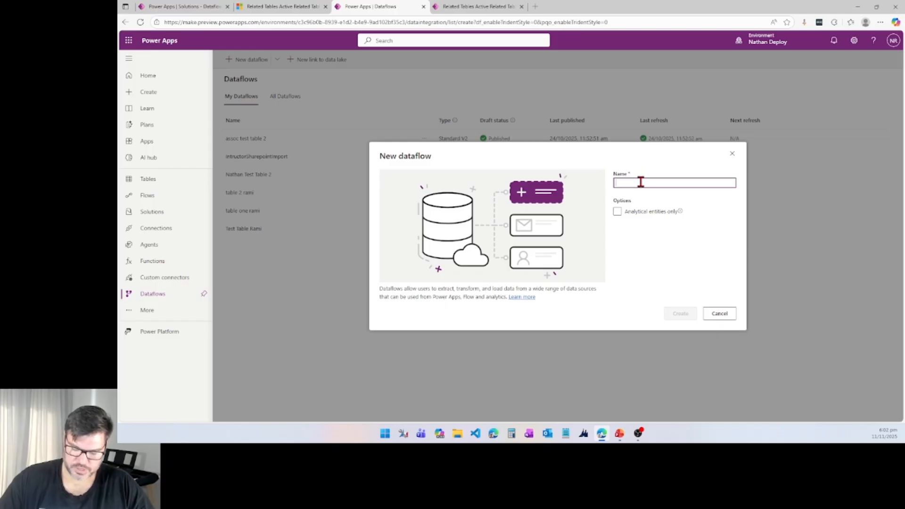
type("Pl")
type("imary and Related Table")
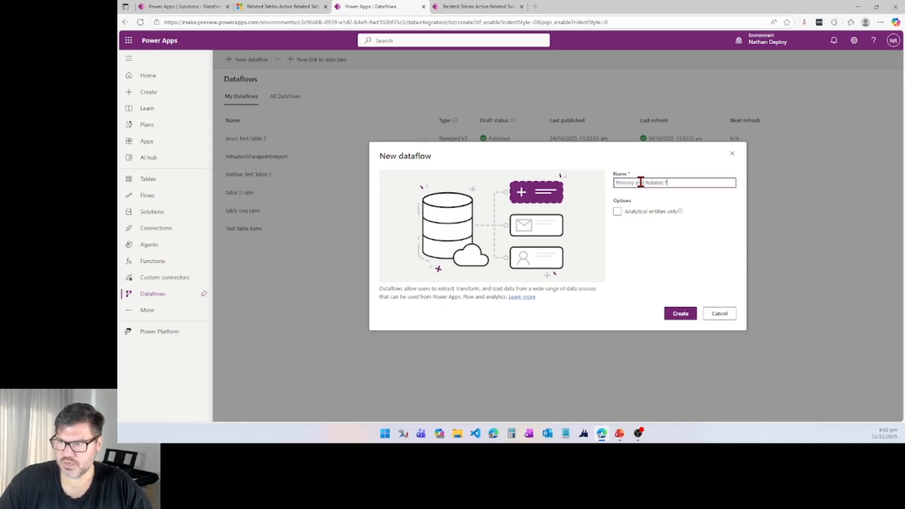
left_click(674, 314)
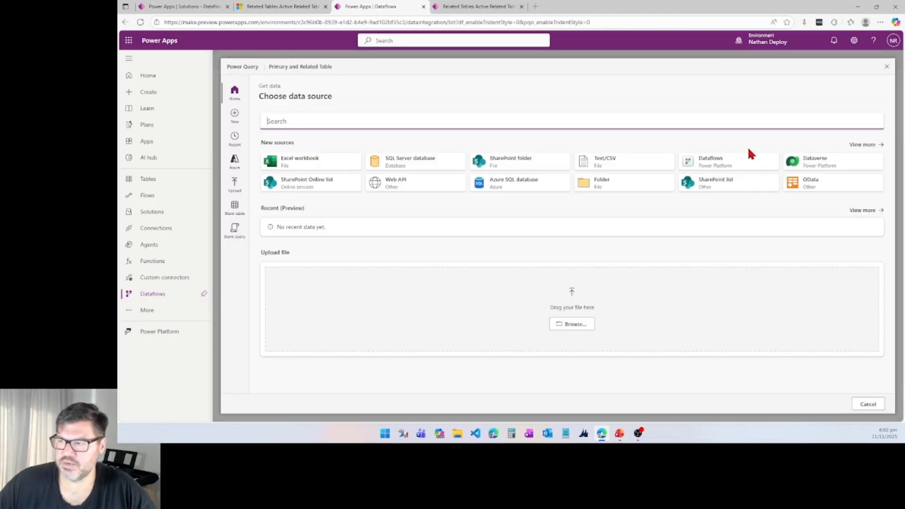
Step: Choose Dataverse as the data source and connect to the source environment with the existing organizational account connection
left_click(818, 163)
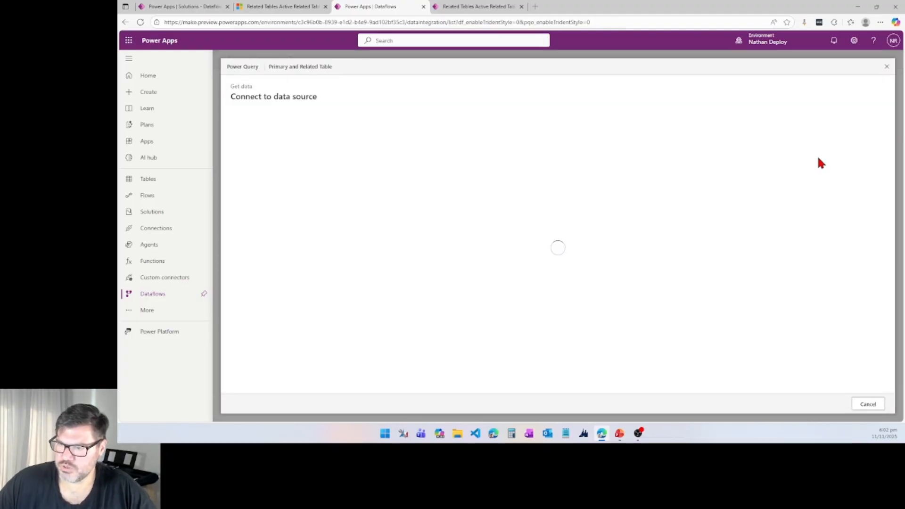
left_click(866, 406)
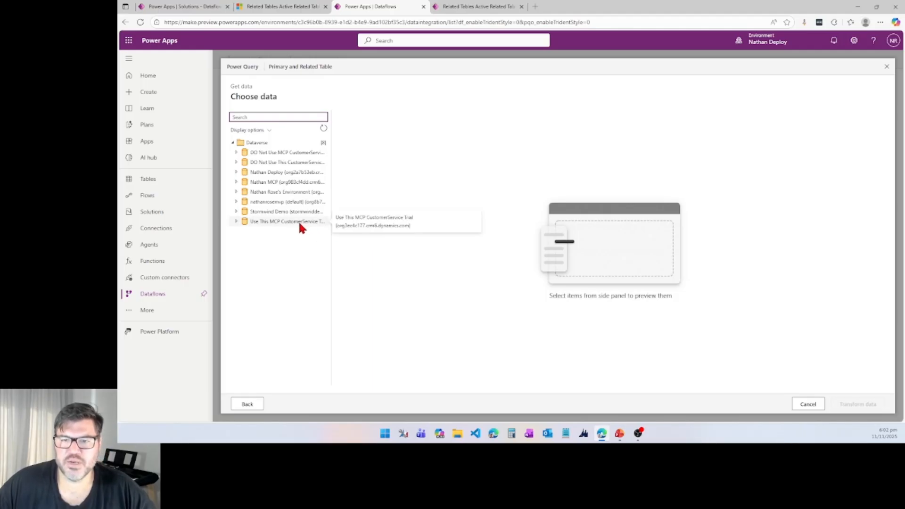
left_click(236, 183)
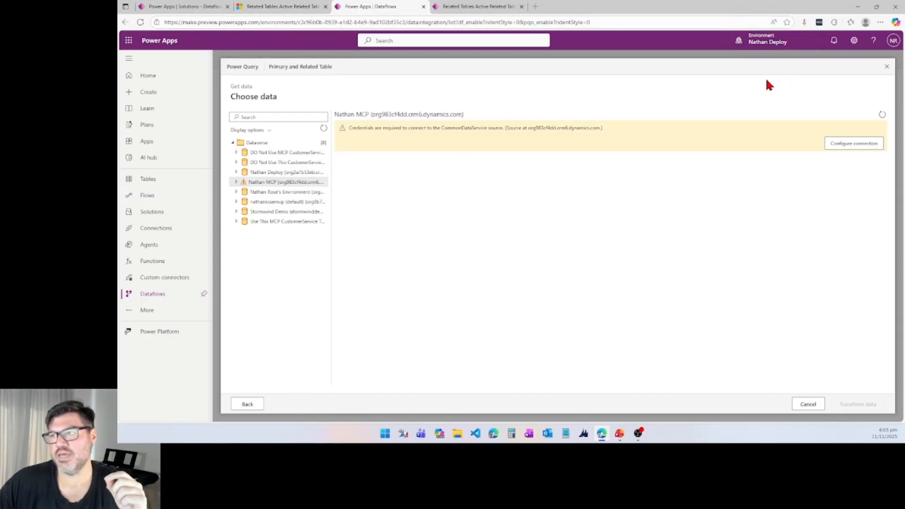
left_click(835, 143)
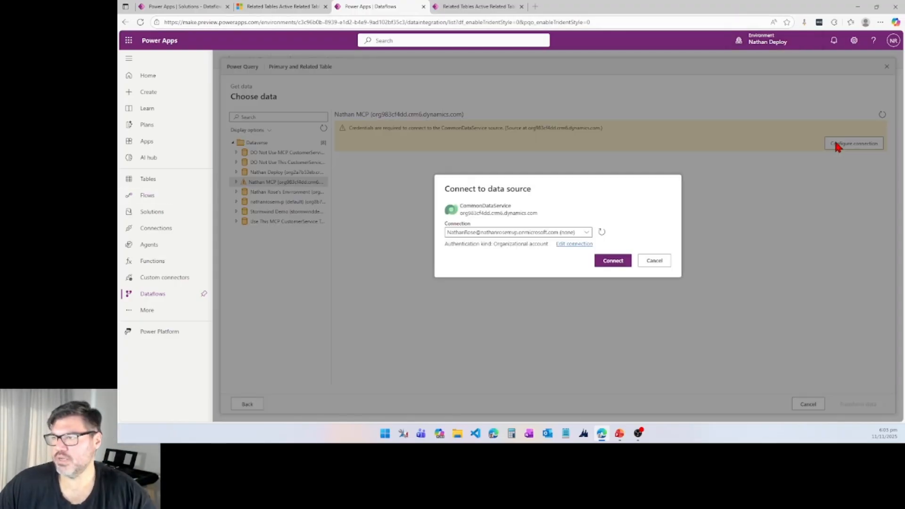
left_click(599, 261)
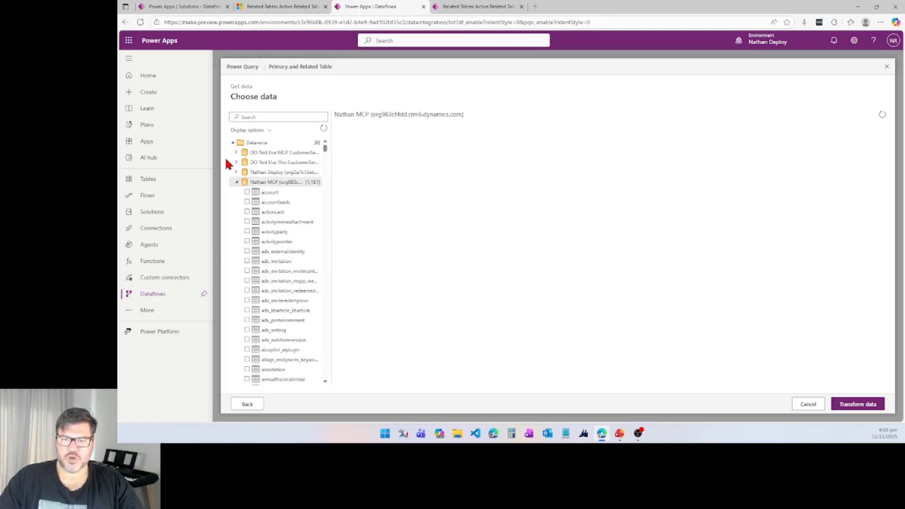
Step: Filter the environment's tables by ndr_, select ndr_primarytable and ndr_relatedtable, and bring them in for transformation
left_click(297, 117)
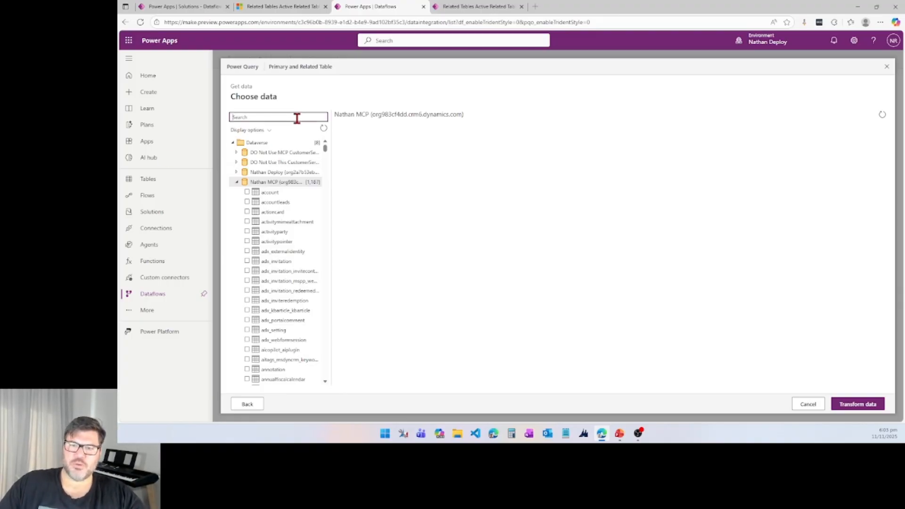
type("rel")
type("_")
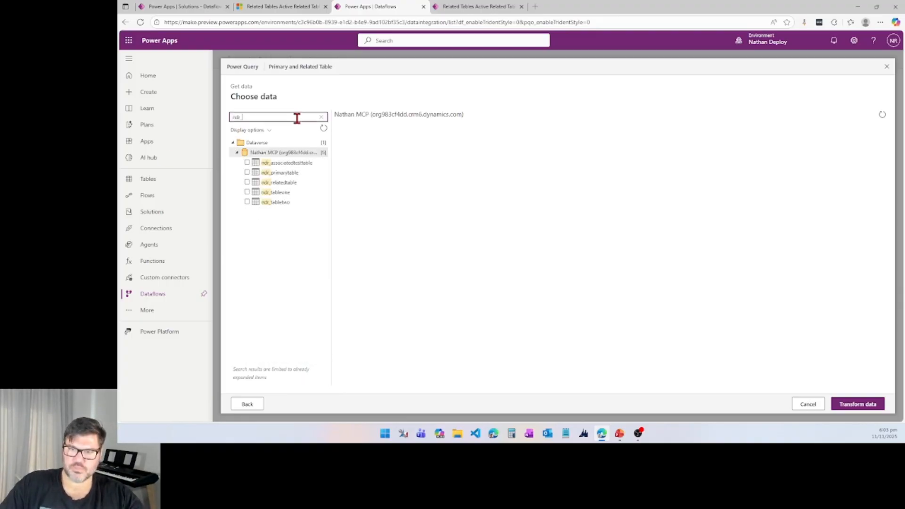
left_click(247, 172)
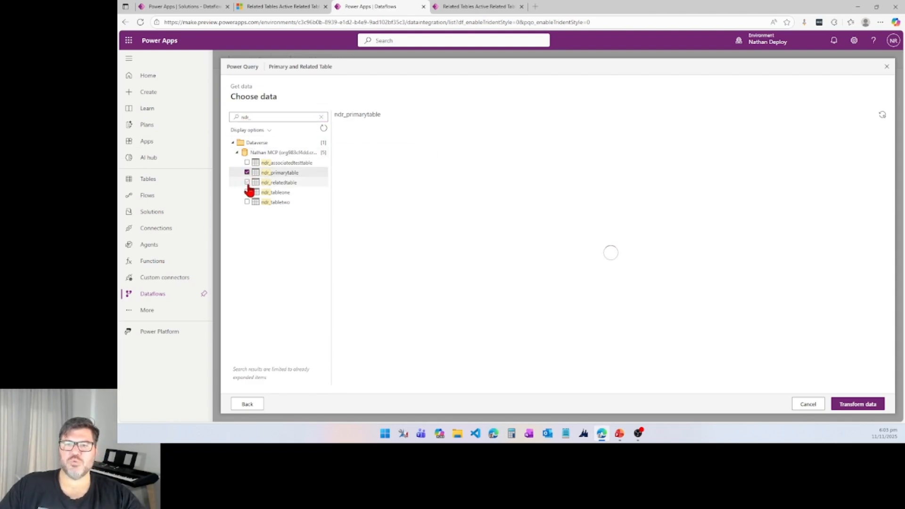
left_click(247, 182)
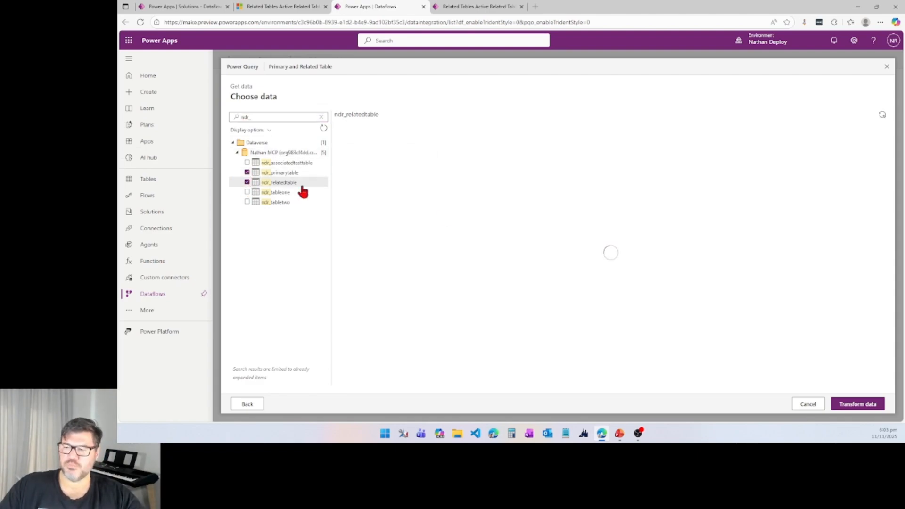
left_click(843, 408)
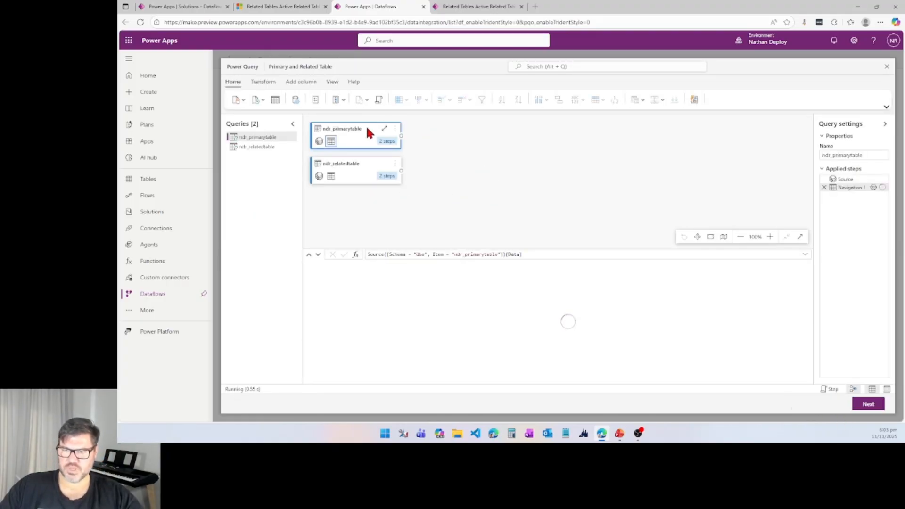
Step: Add a Choose columns step to the ndr_primarytable query, keeping only ndr_primarytableid, ndr_name and ndr_primarytablealtkey
left_click(384, 128)
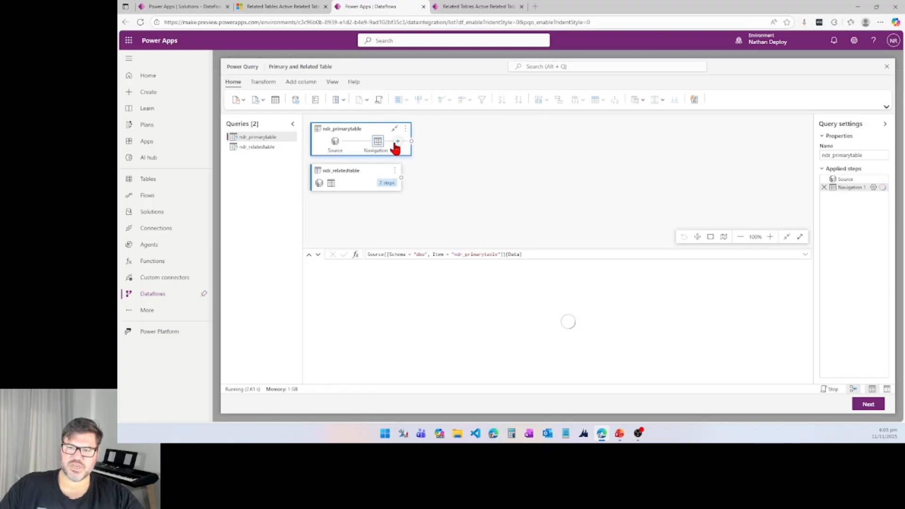
left_click(397, 141)
type("c")
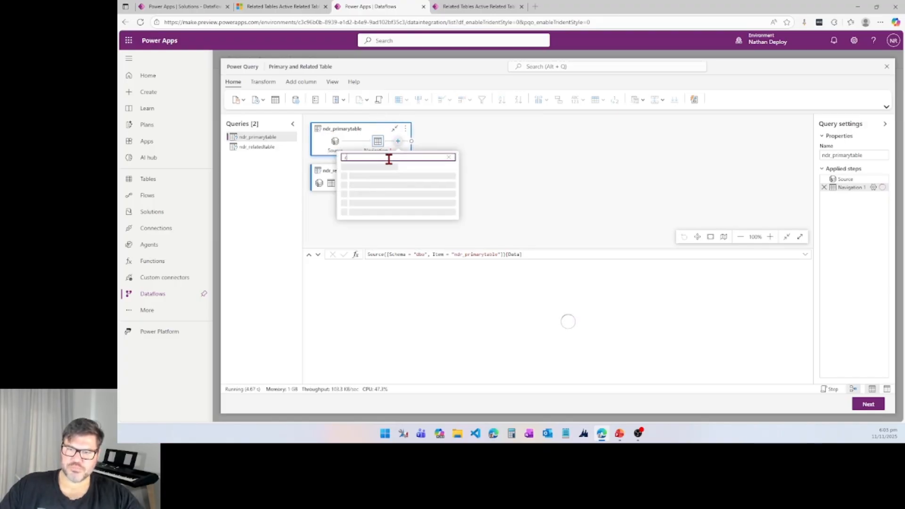
type("ho")
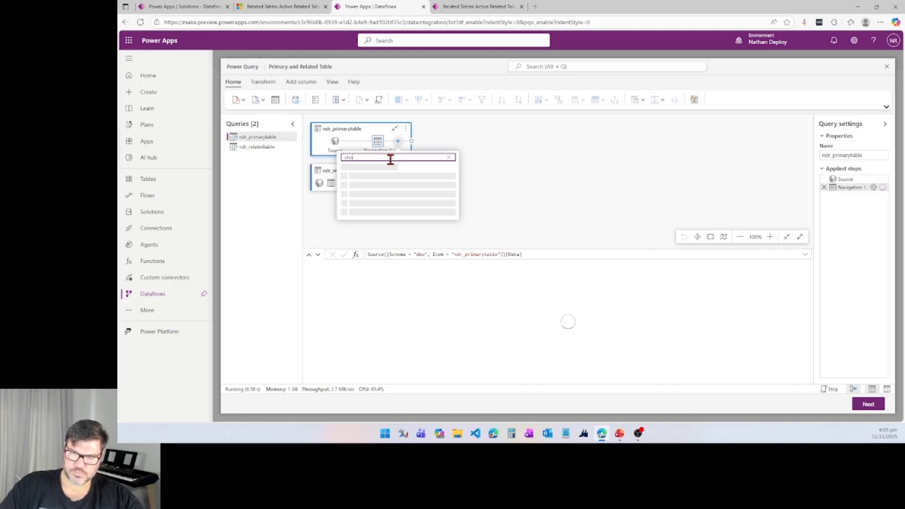
type("sse")
key("BackSpace")
key("BackSpace")
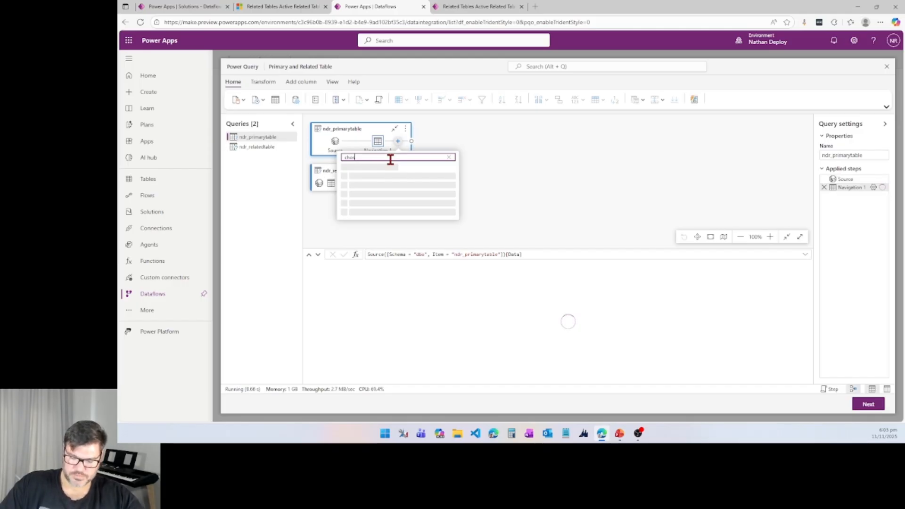
type("e")
key("BackSpace")
key("BackSpace")
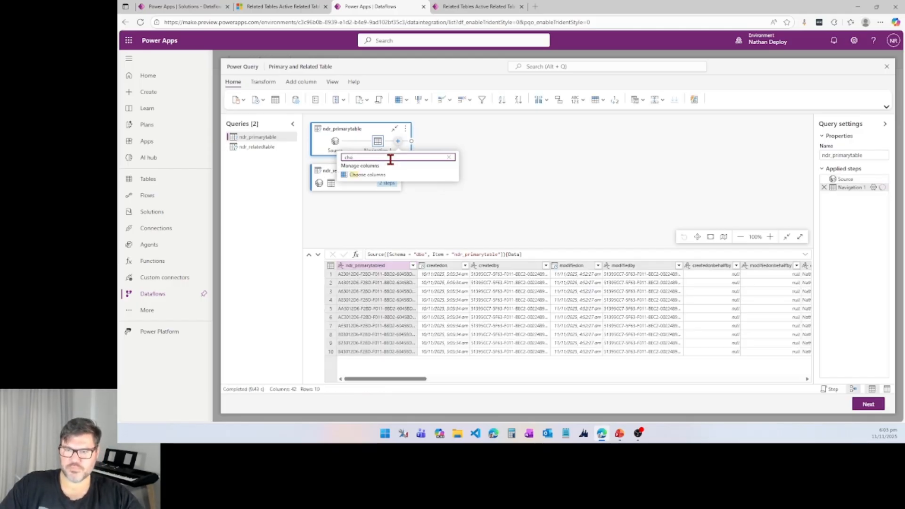
left_click(381, 174)
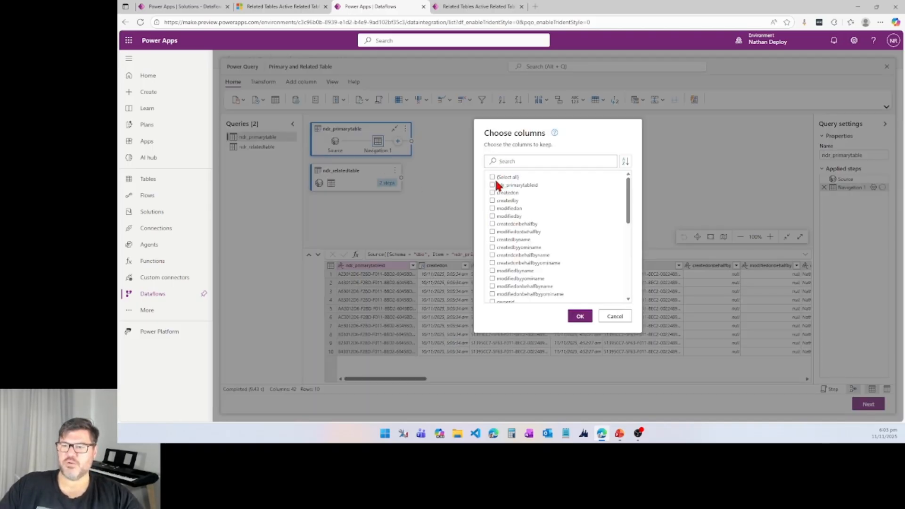
left_click(493, 178)
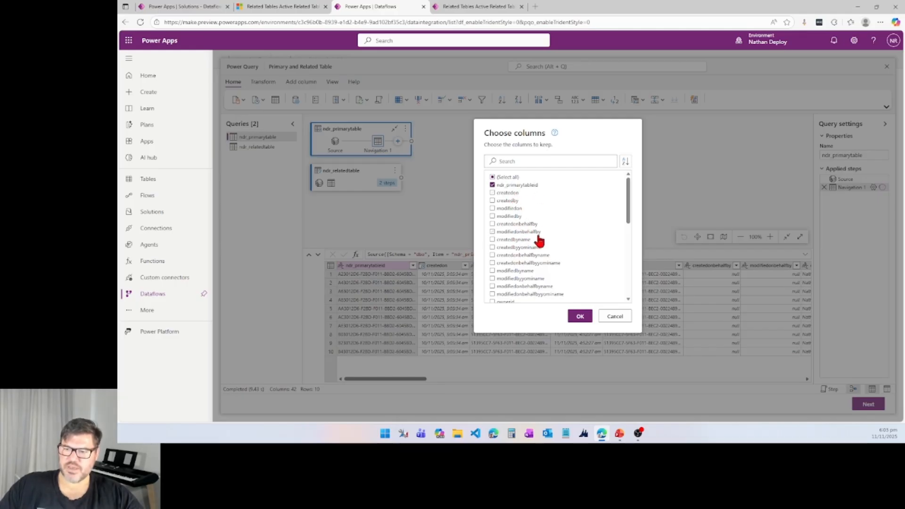
scroll(539, 240, "down", 3)
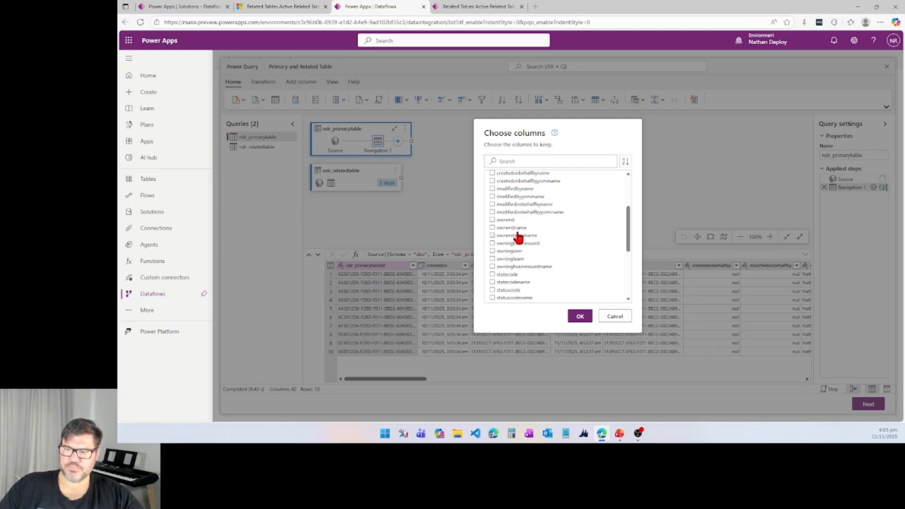
scroll(518, 238, "down", 3)
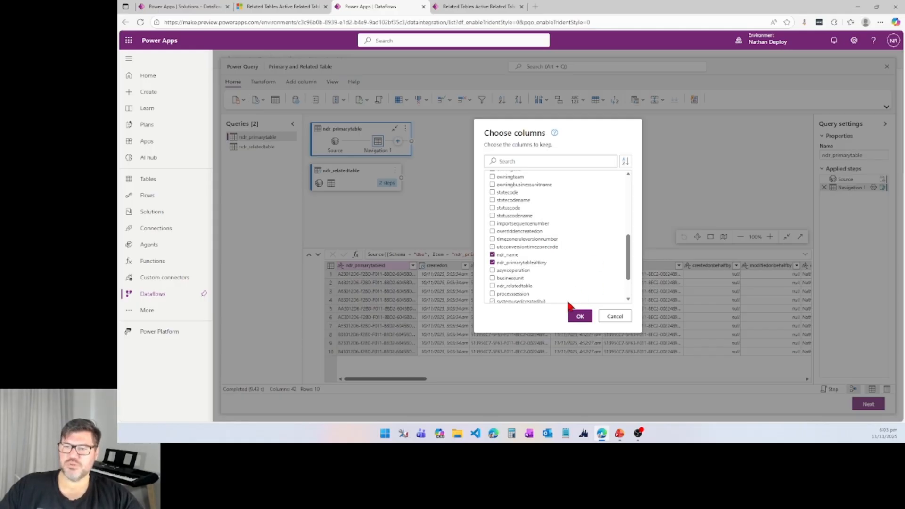
left_click(579, 317)
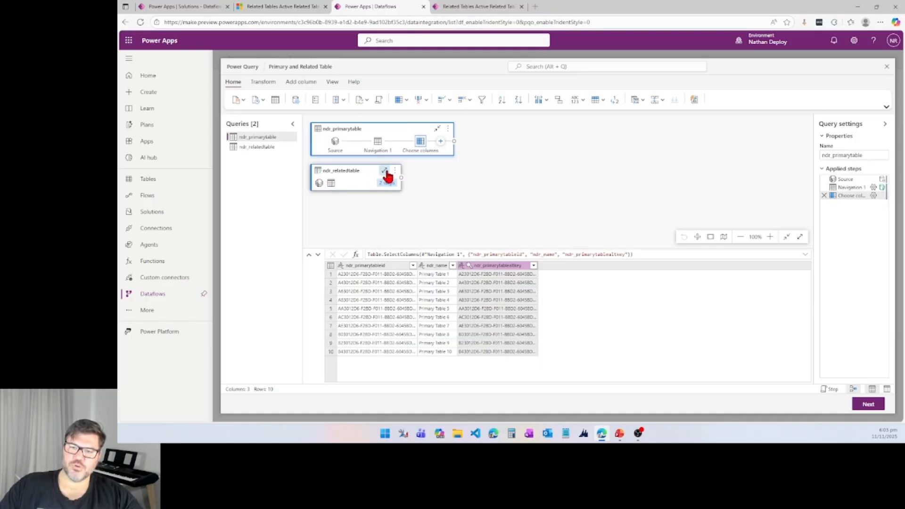
Step: Add a Choose columns step to the ndr_relatedtable query, keeping only ndr_relatedtableid, ndr_name, ndr_primarytableid and ndr_relatedtablealtkey
left_click(384, 171)
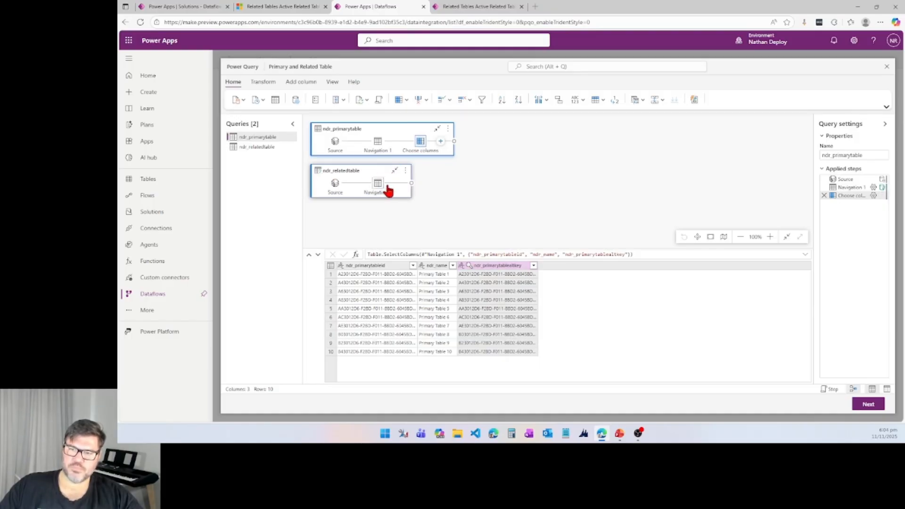
left_click(382, 187)
left_click(397, 184)
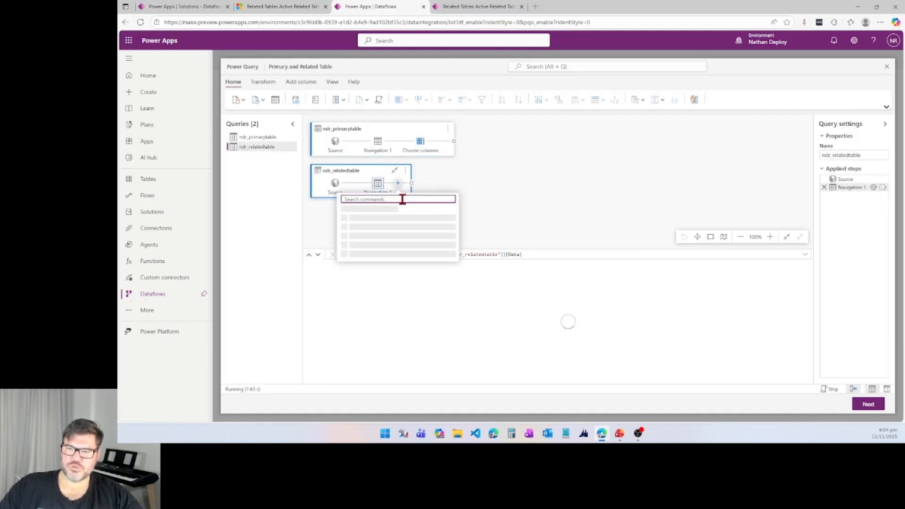
type("choose")
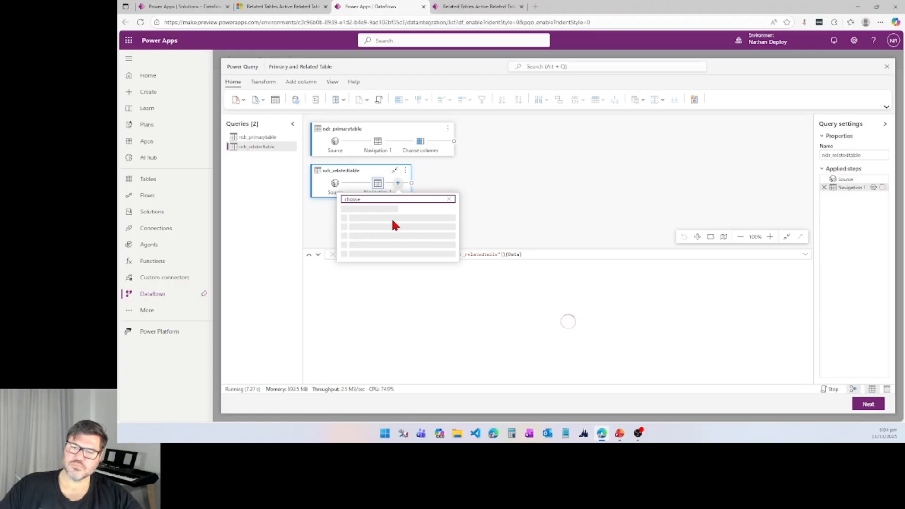
left_click(372, 216)
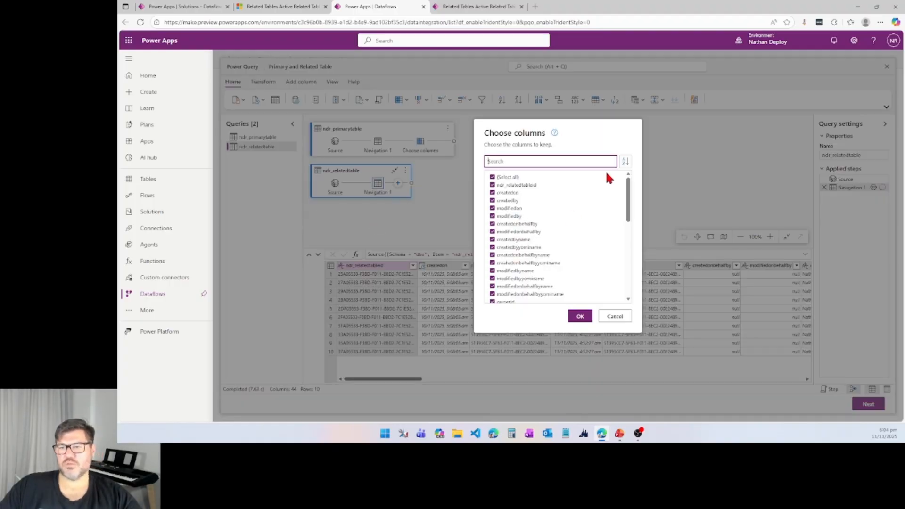
left_click(498, 178)
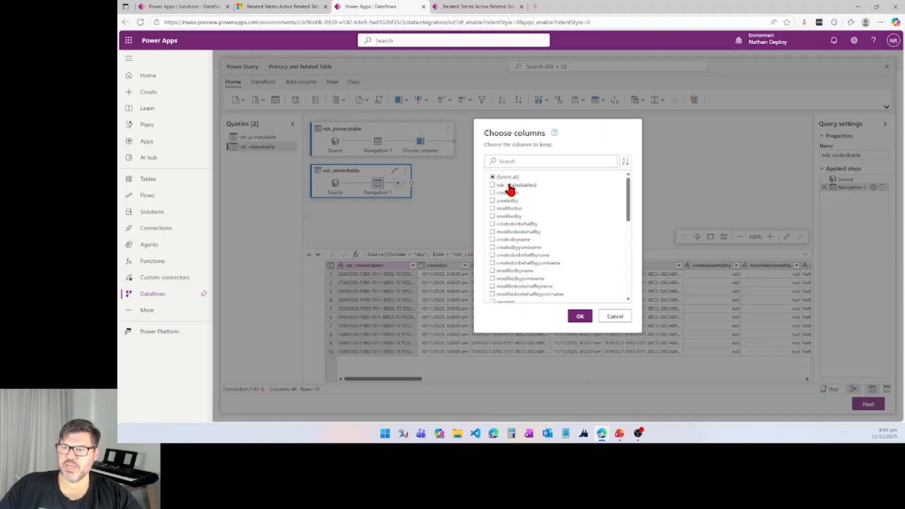
left_click(509, 186)
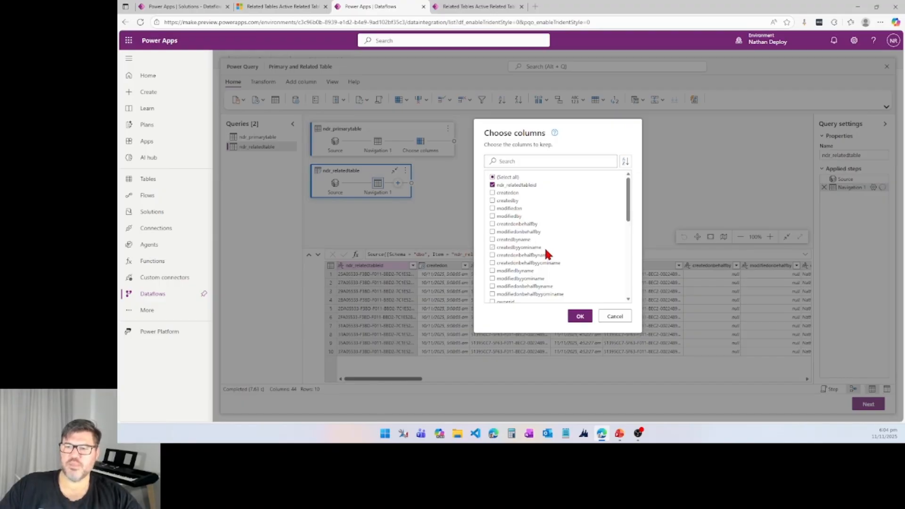
scroll(545, 251, "down", 3)
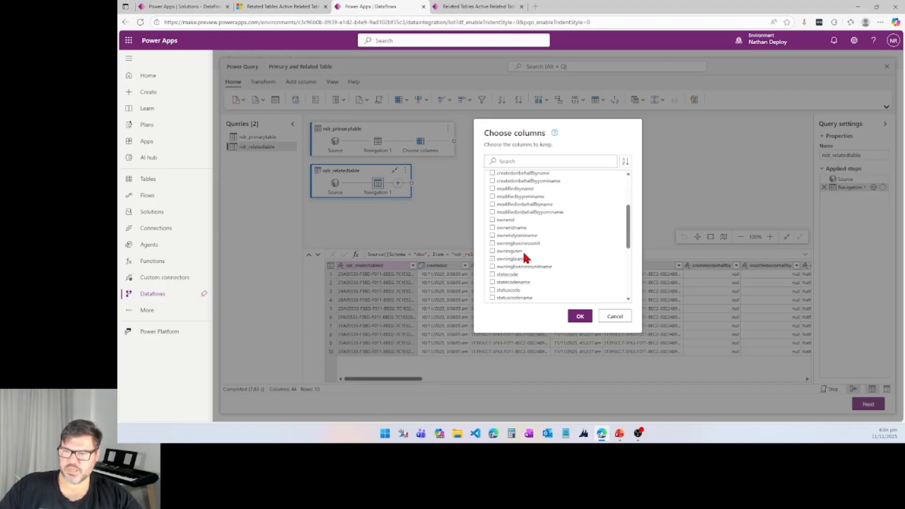
scroll(519, 238, "down", 5)
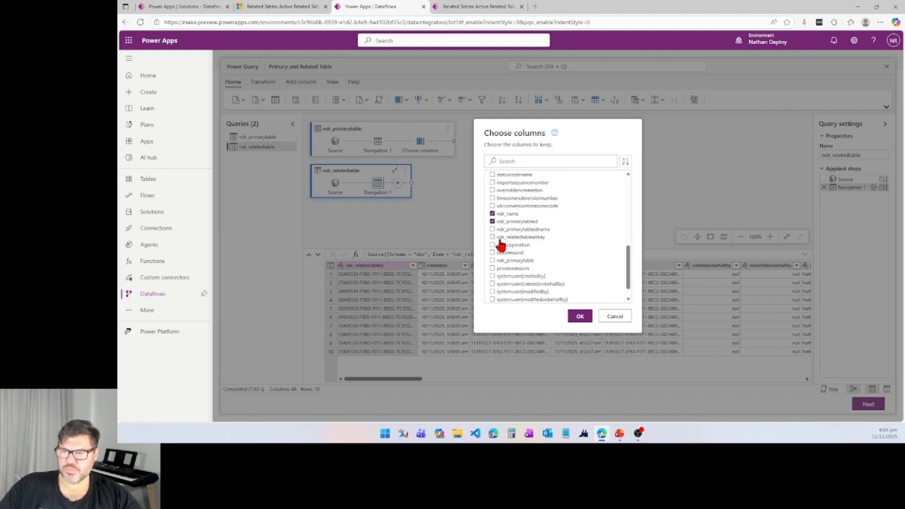
left_click(513, 237)
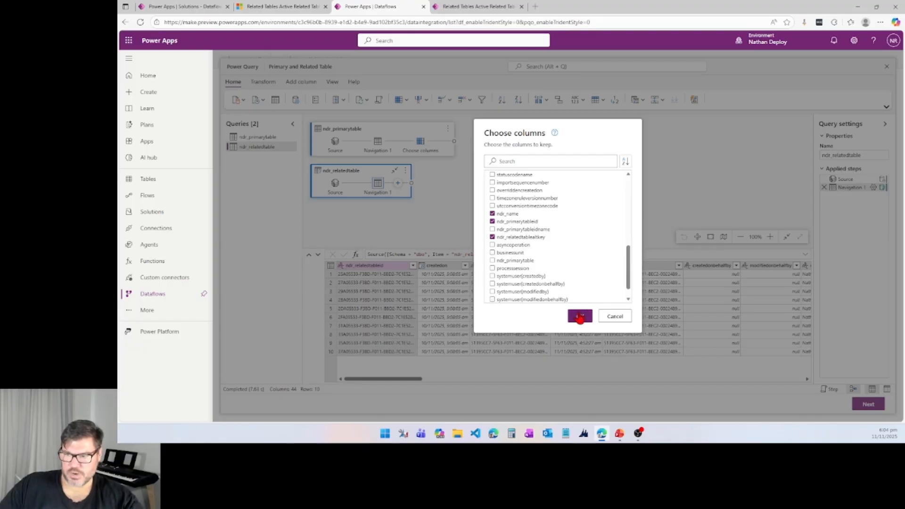
left_click(580, 317)
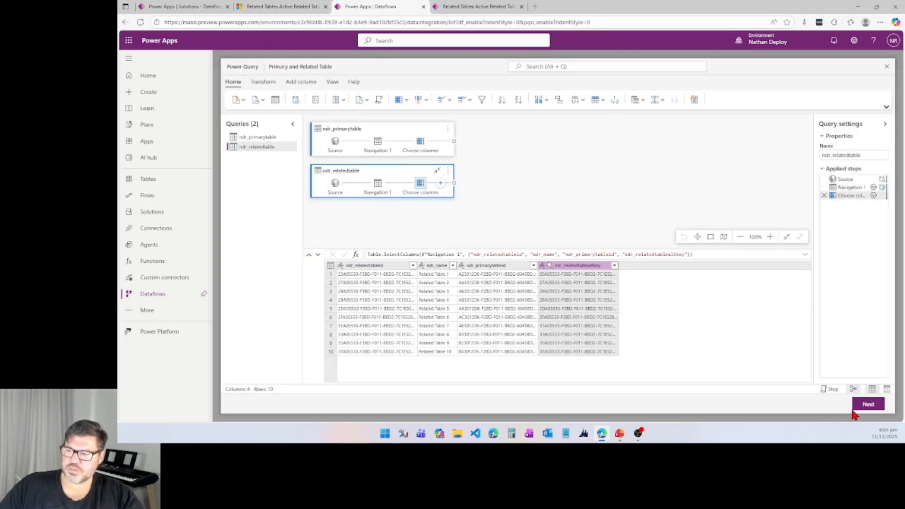
Step: Proceed to the destination settings, load the ndr_primarytable query to the existing table ndr_PrimaryTable, and open its import method options
left_click(864, 406)
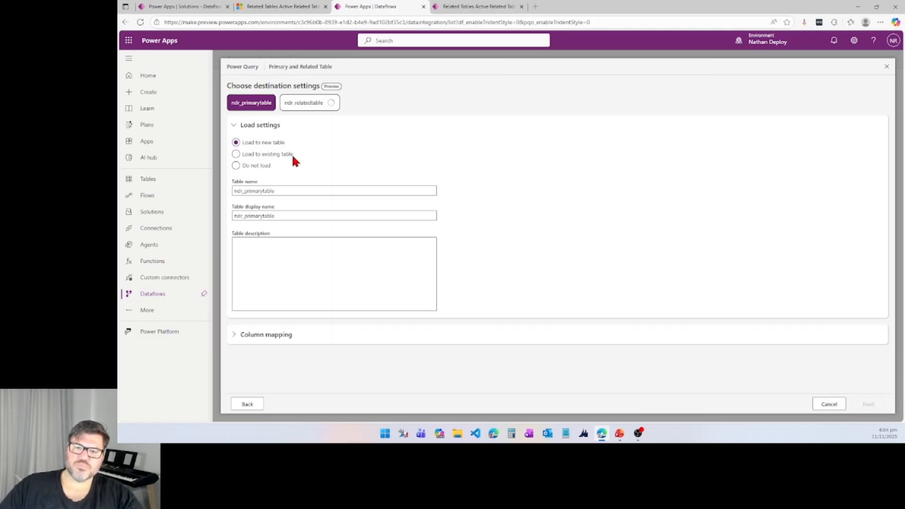
left_click(263, 157)
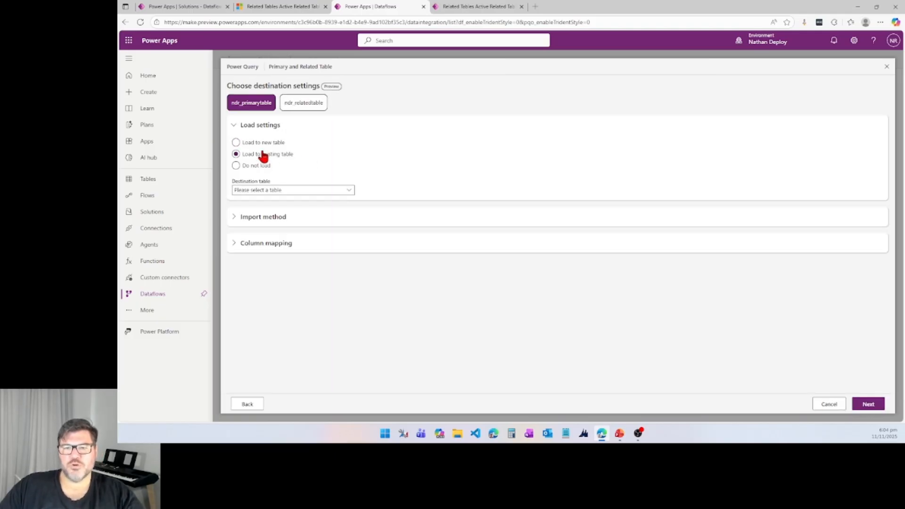
left_click(298, 191)
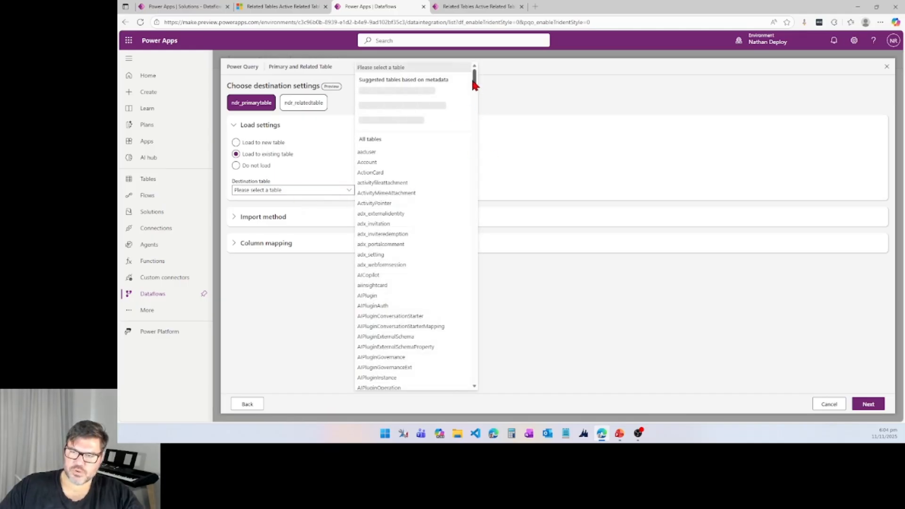
left_click_drag(474, 84, 444, 291)
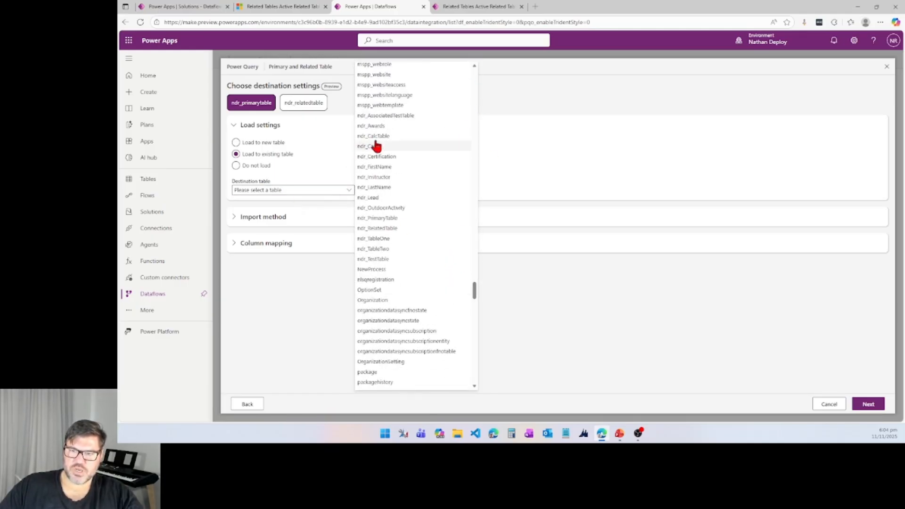
left_click(386, 219)
left_click(268, 261)
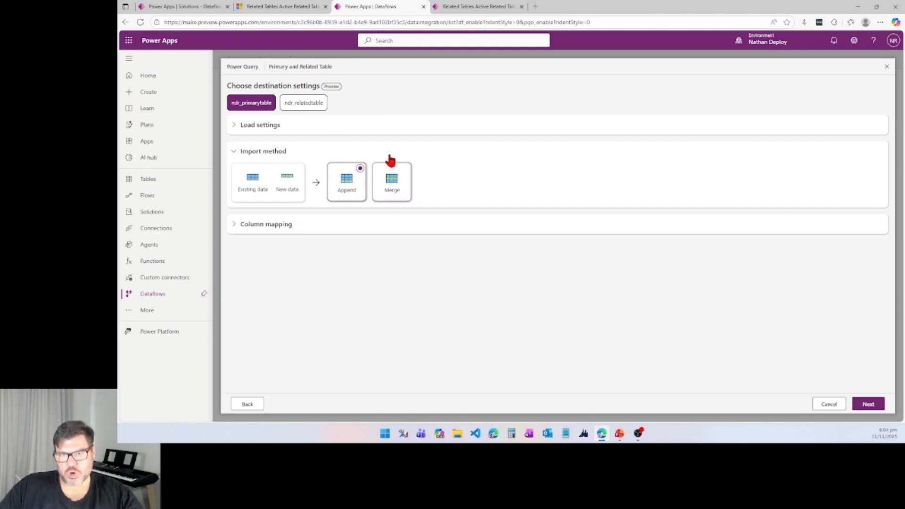
Step: Set the ndr_primarytable import method to Merge, and compare the Related Tables lists of the source and target apps
left_click(476, 6)
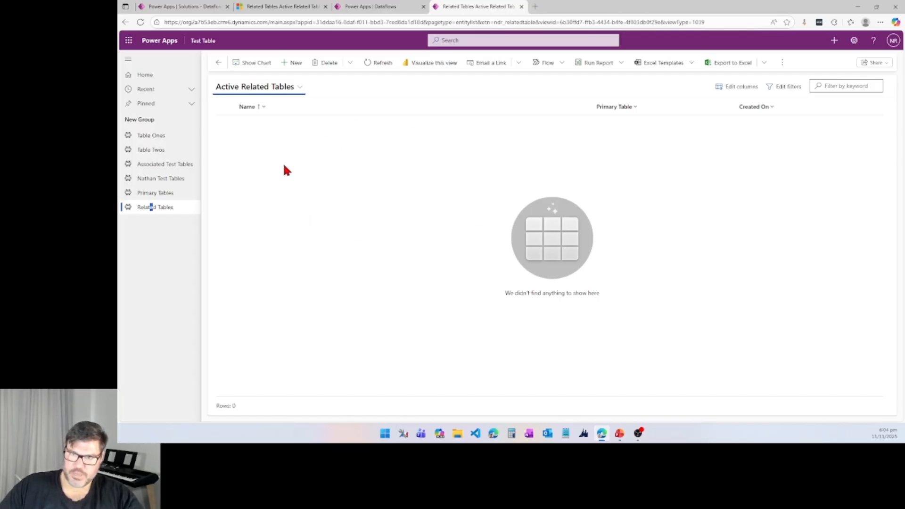
left_click(386, 8)
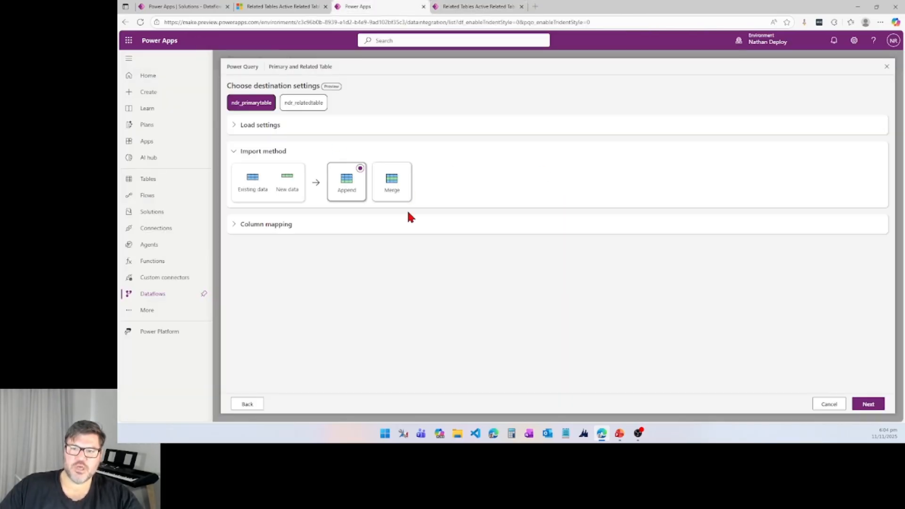
left_click(381, 197)
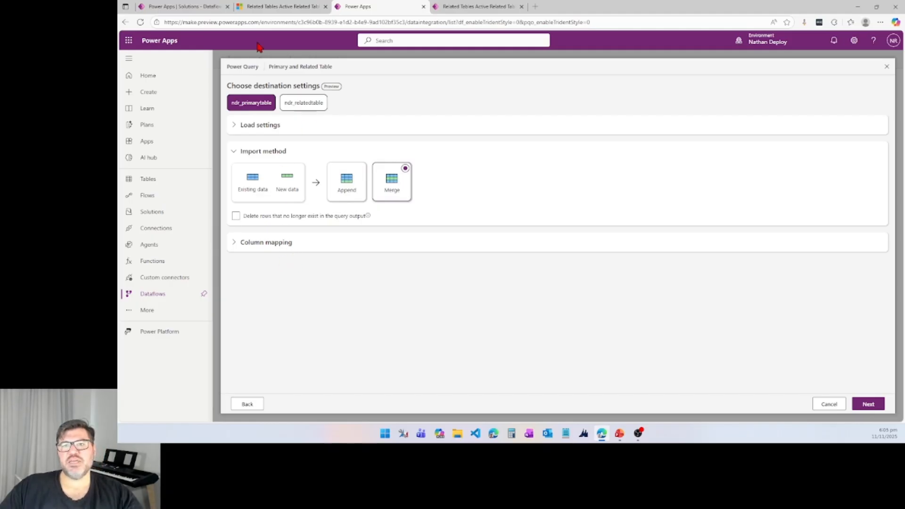
left_click(266, 7)
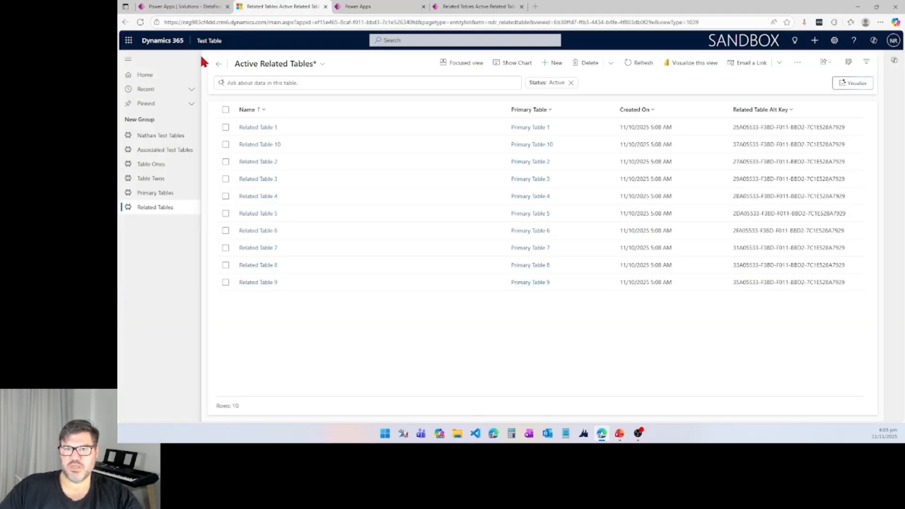
left_click(456, 7)
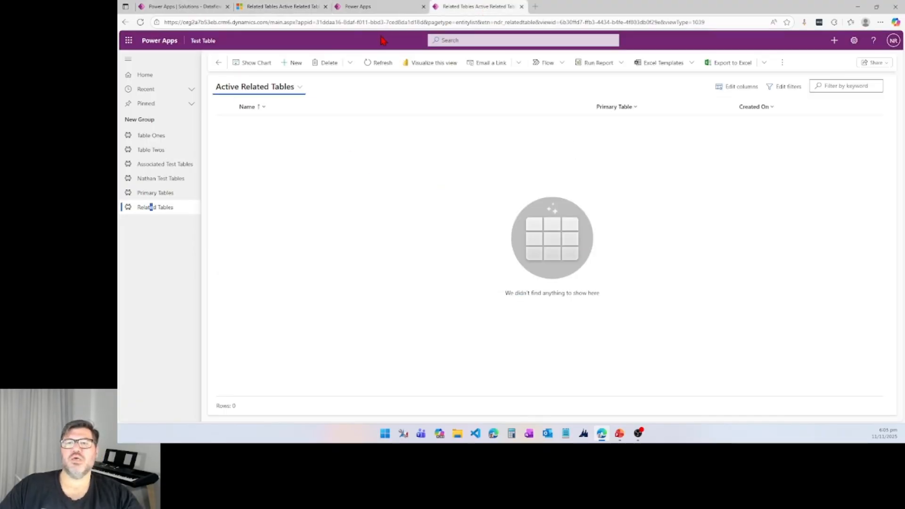
left_click(372, 6)
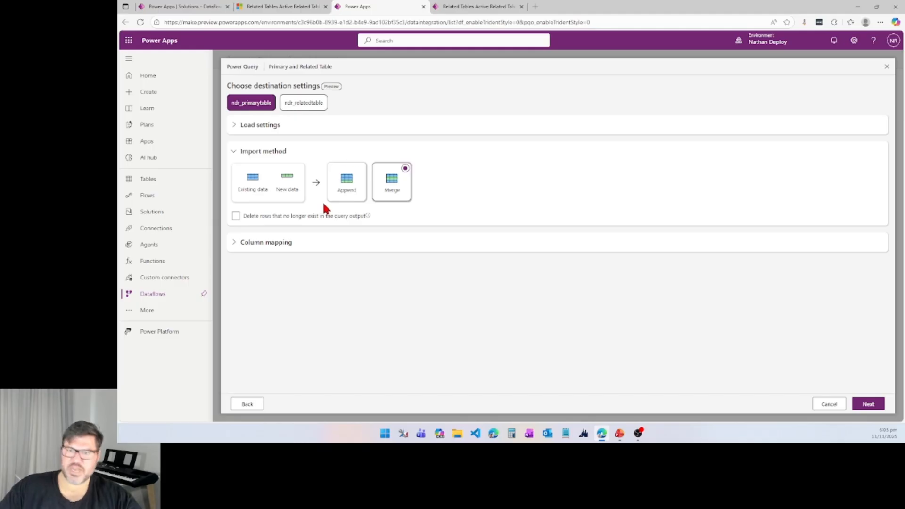
Step: Set ndr_PrimaryTableId as the primary key in the ndr_primarytable column mapping, and review the source options for the alternate key column
left_click(272, 243)
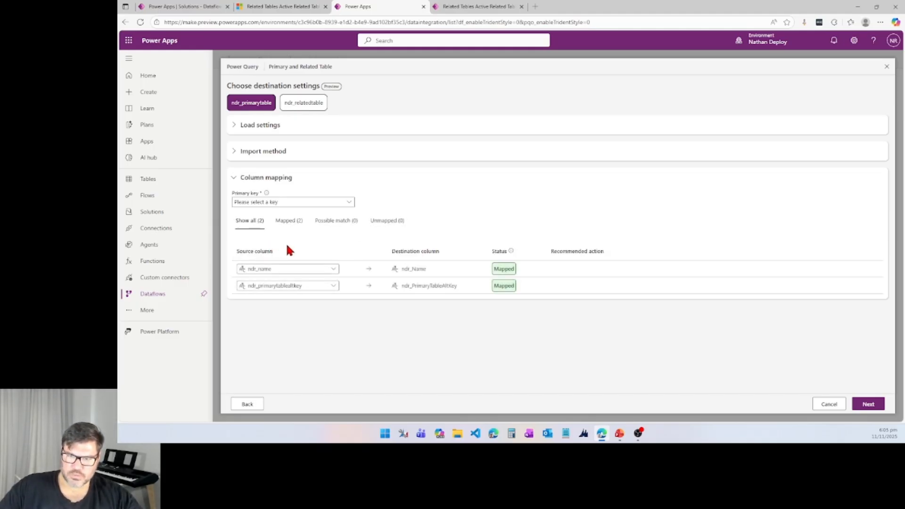
left_click(332, 203)
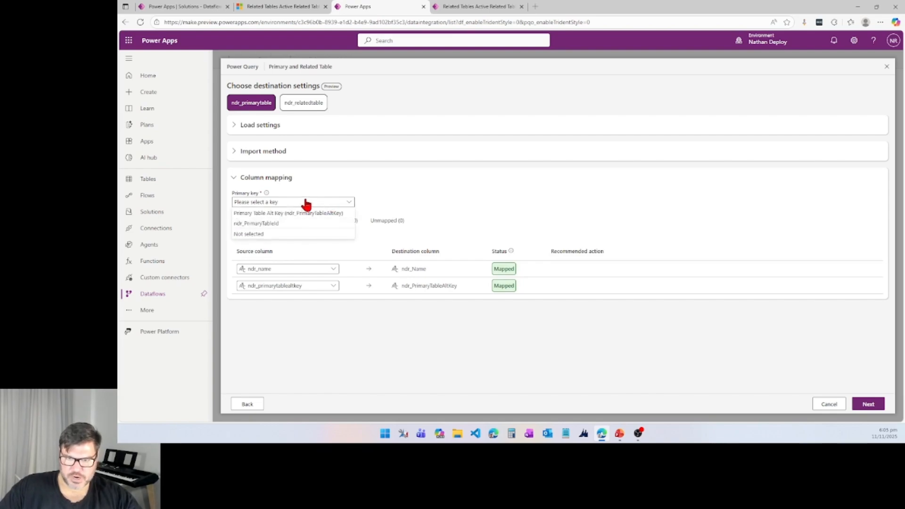
left_click(248, 223)
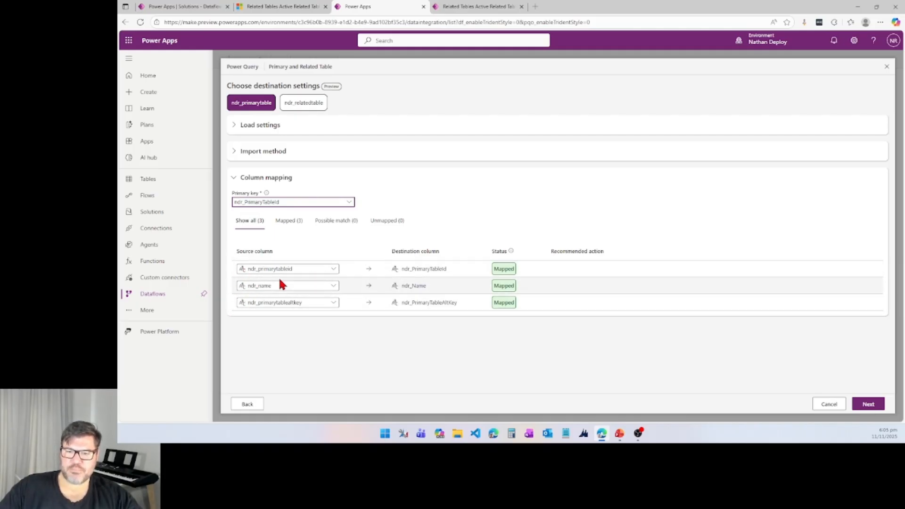
left_click(292, 304)
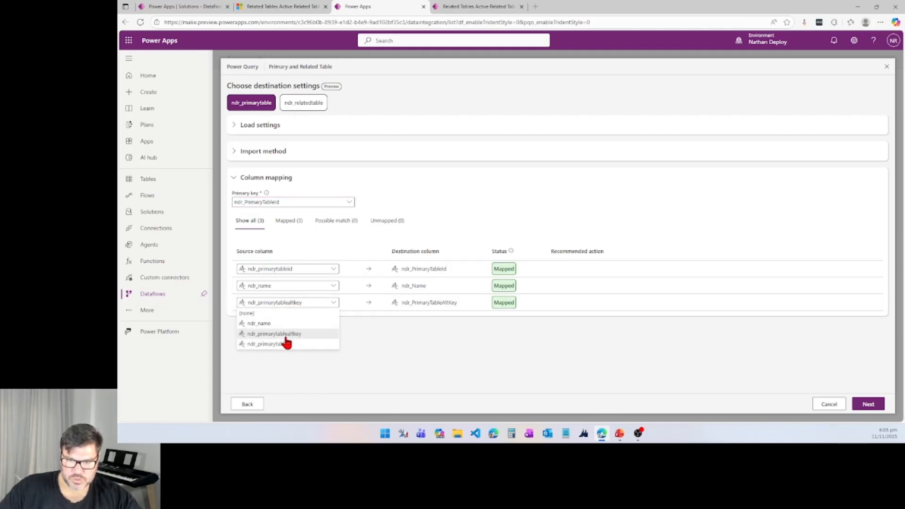
left_click(364, 336)
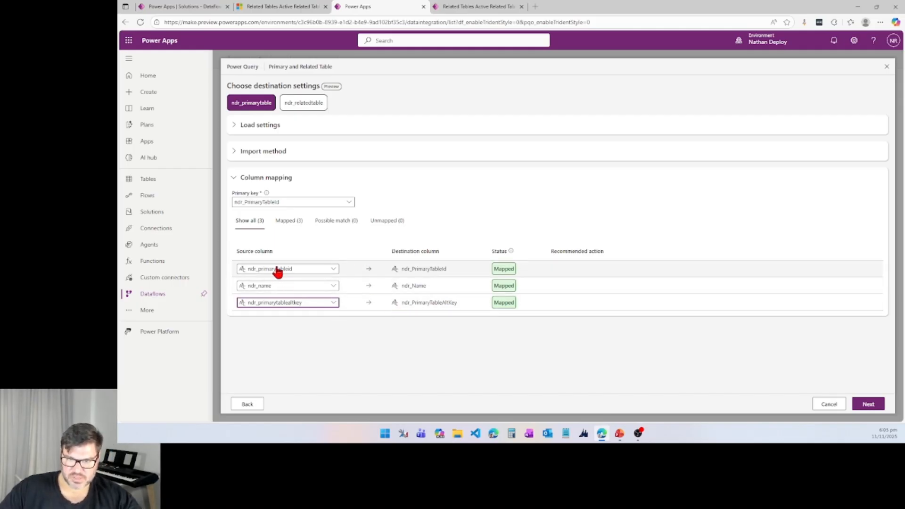
Step: Set the ndr_relatedtable query to load to the existing table ndr_RelatedTable
left_click(313, 104)
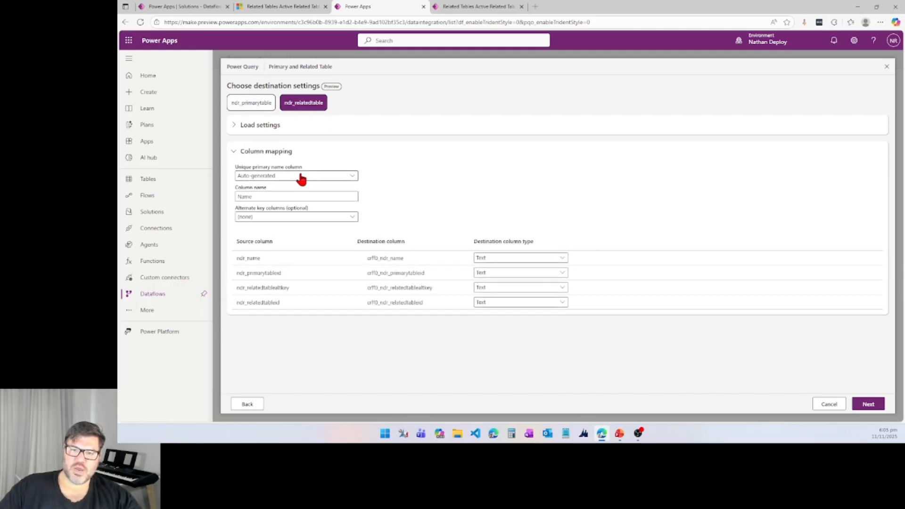
left_click(260, 131)
left_click(236, 154)
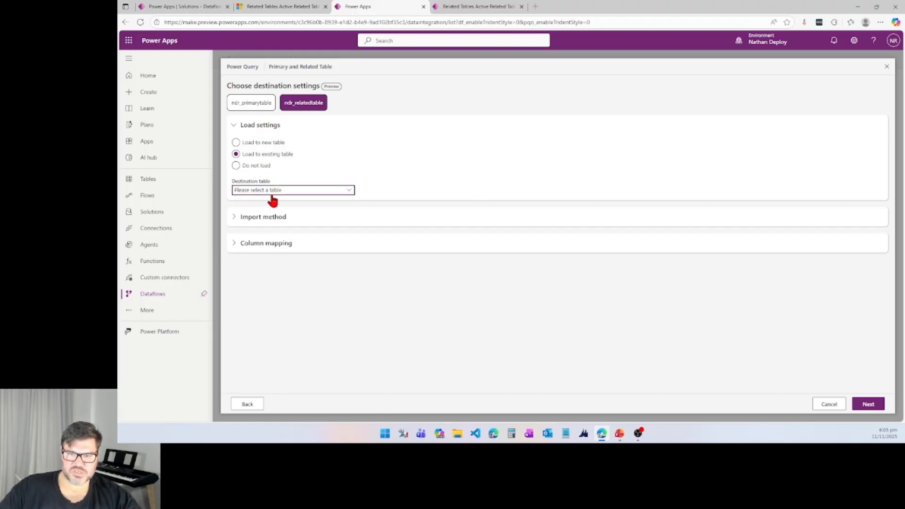
left_click(273, 191)
scroll(453, 150, "down", 15)
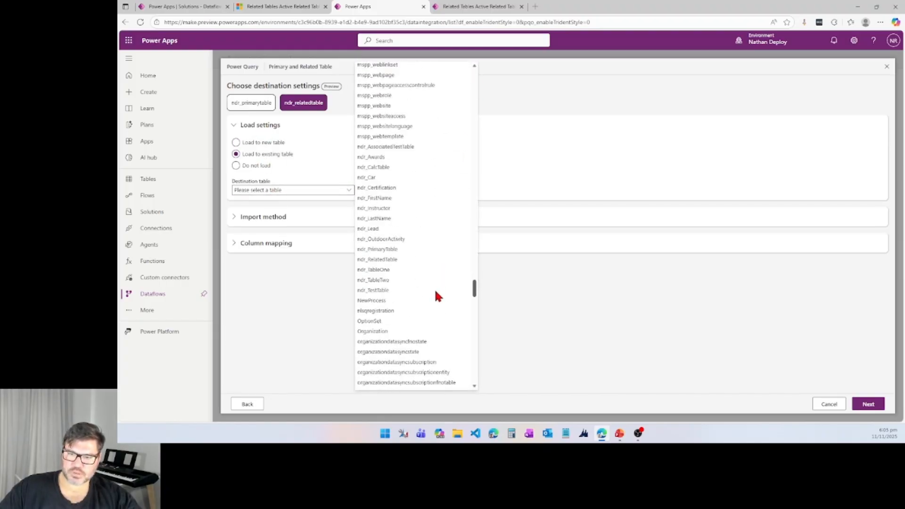
left_click(390, 136)
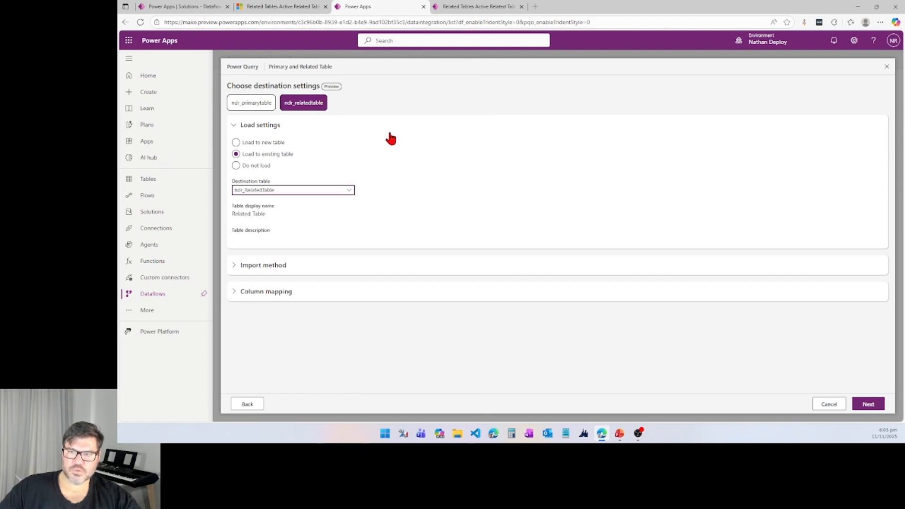
Step: Set the ndr_relatedtable import method to Merge with ndr_RelatedTableId as the primary key
left_click(262, 265)
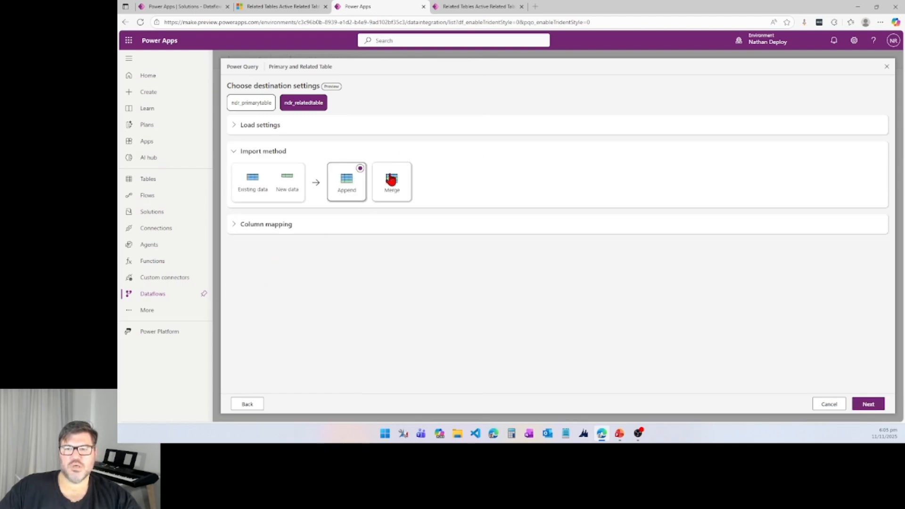
left_click(390, 178)
left_click(253, 245)
left_click(279, 203)
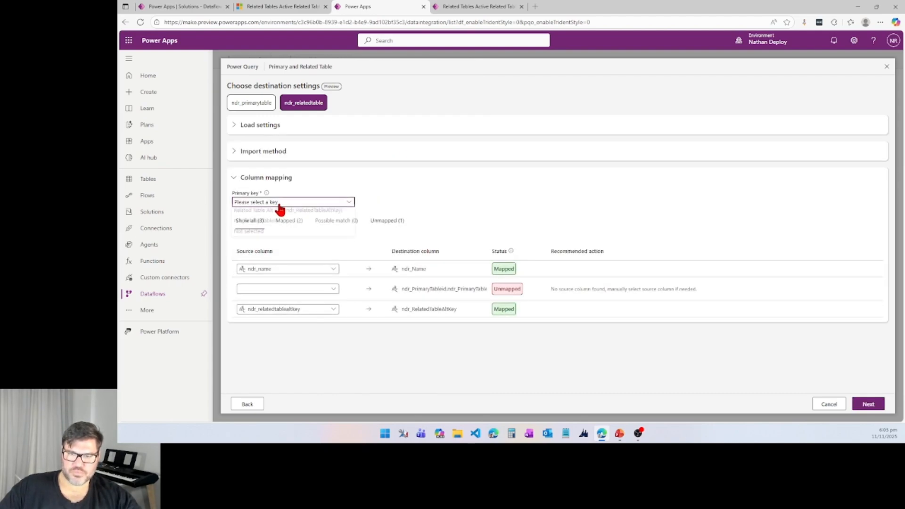
left_click(270, 225)
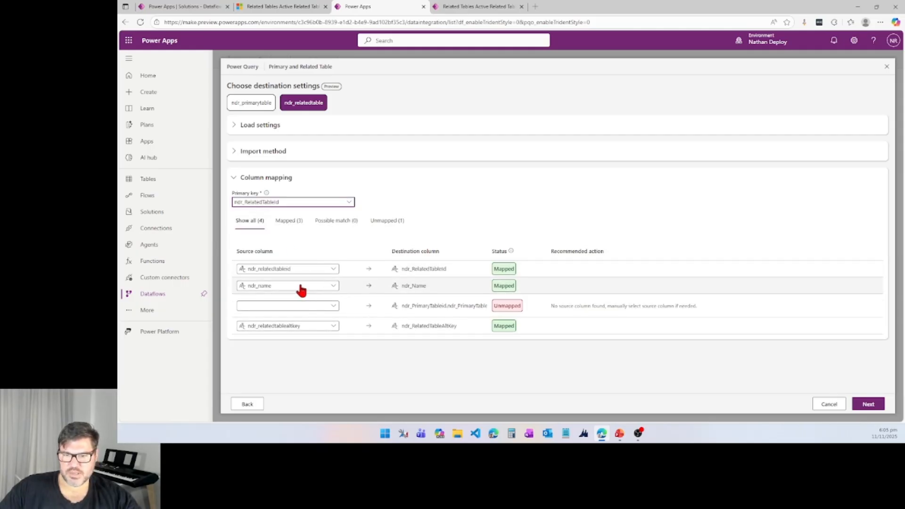
Step: Map the source column ndr_primarytableid to the unmapped ndr_PrimaryTableid lookup destination, and publish the dataflow with manual refresh
left_click(330, 307)
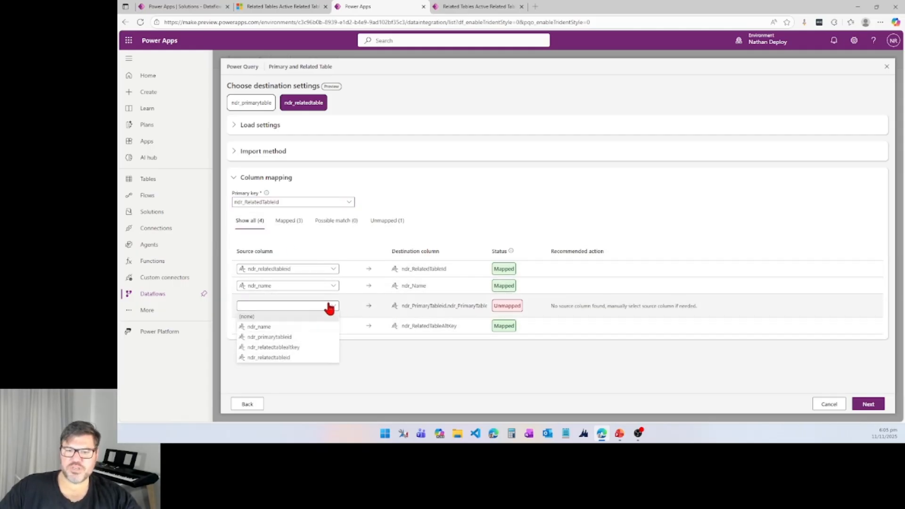
left_click(254, 337)
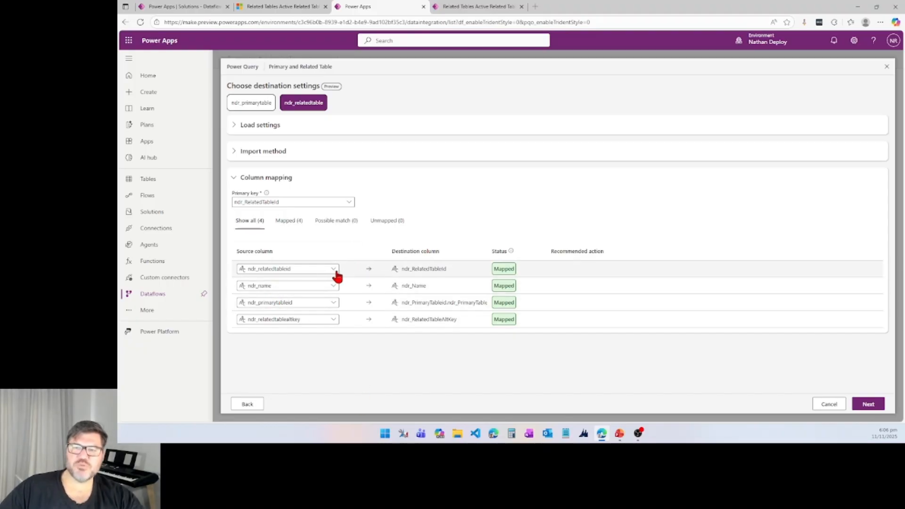
left_click(296, 304)
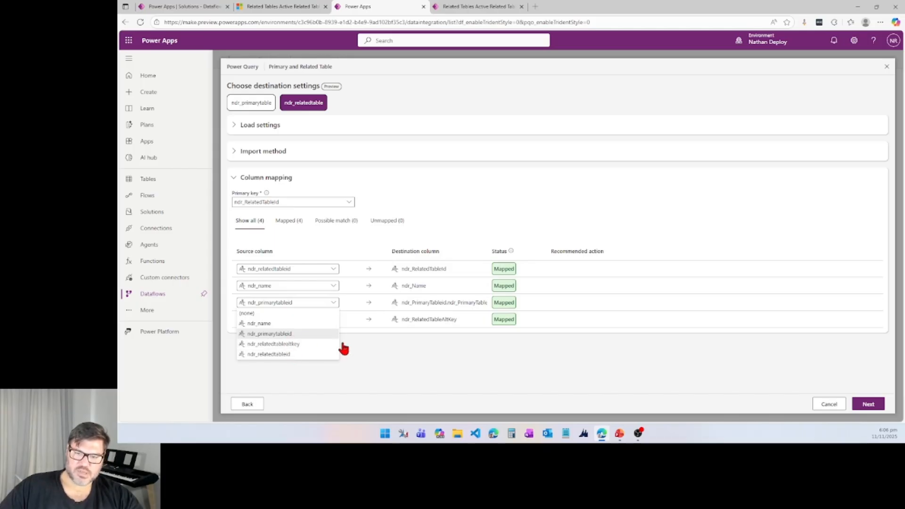
left_click(371, 353)
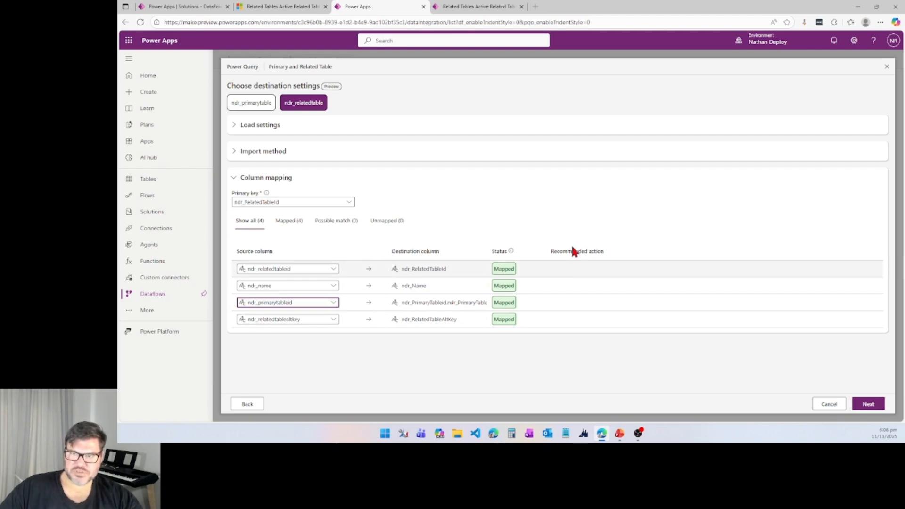
left_click(867, 406)
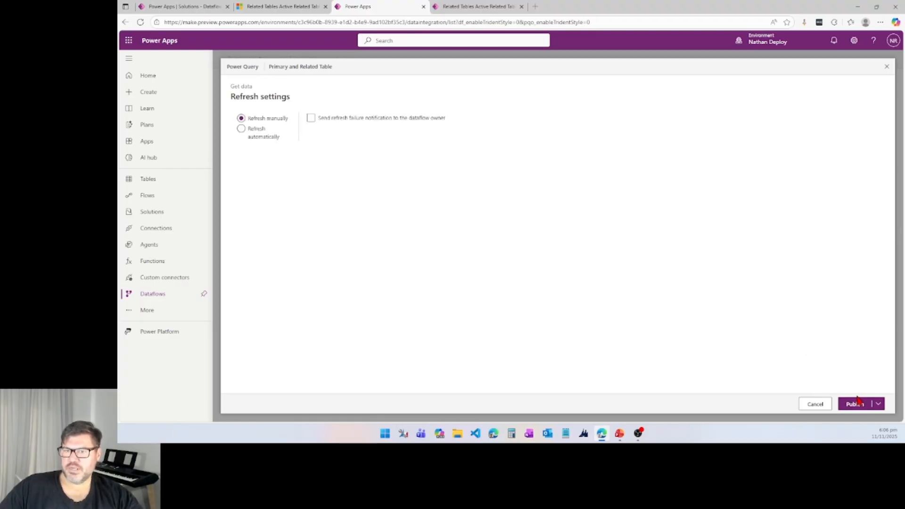
left_click(855, 408)
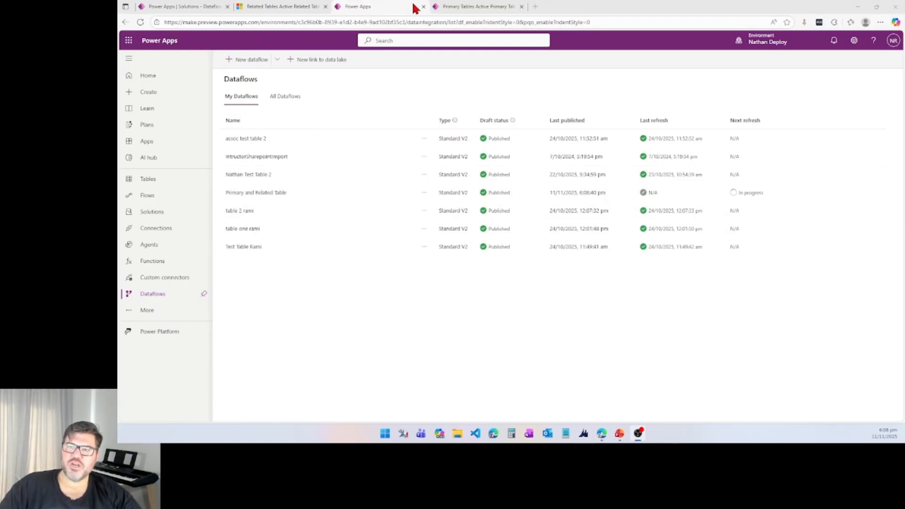
Step: Refresh the Primary Tables list in the target app, open the Primary Table 1 record and display its record ID
left_click(468, 8)
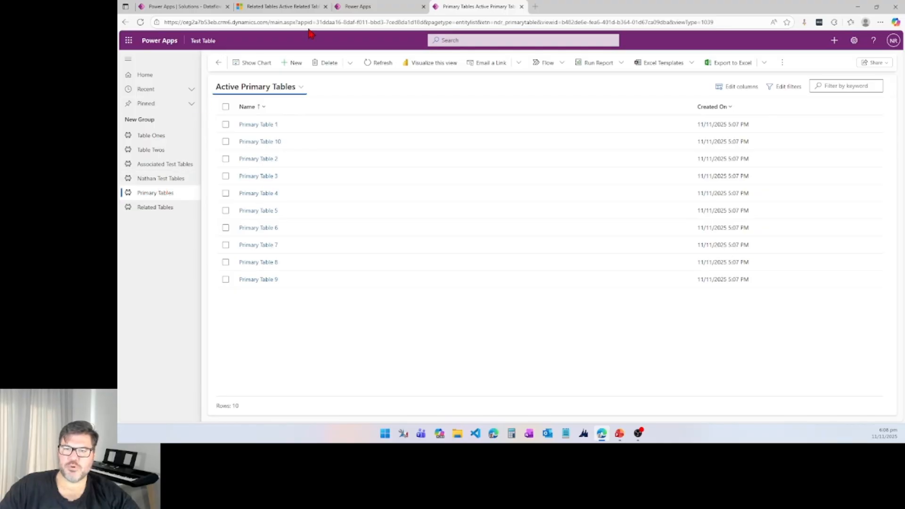
left_click(373, 65)
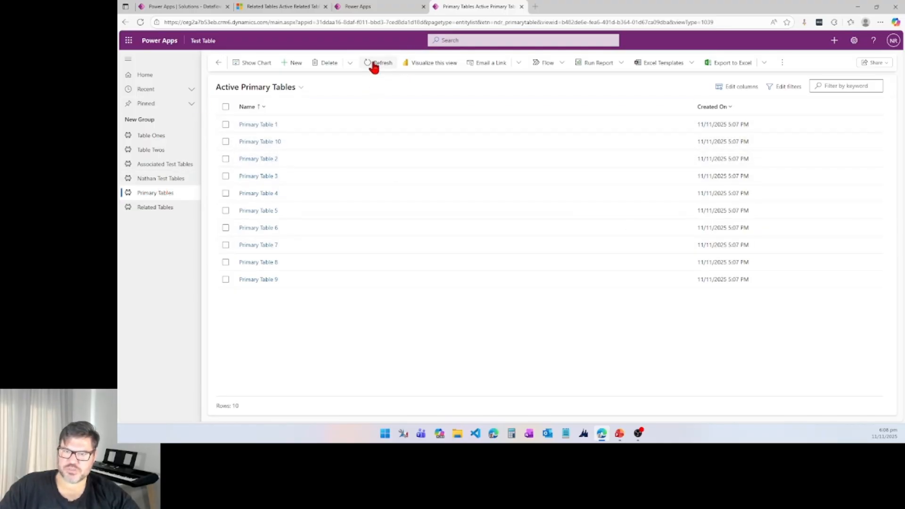
left_click(246, 125)
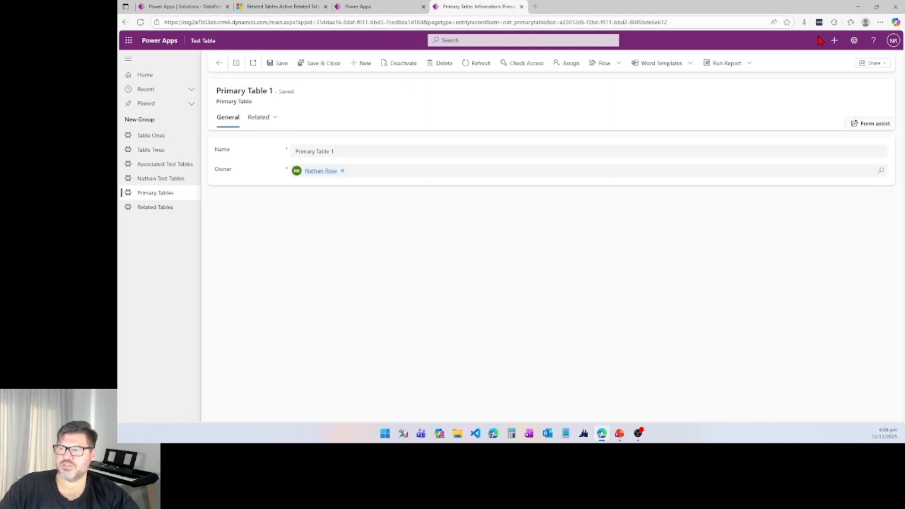
left_click(804, 22)
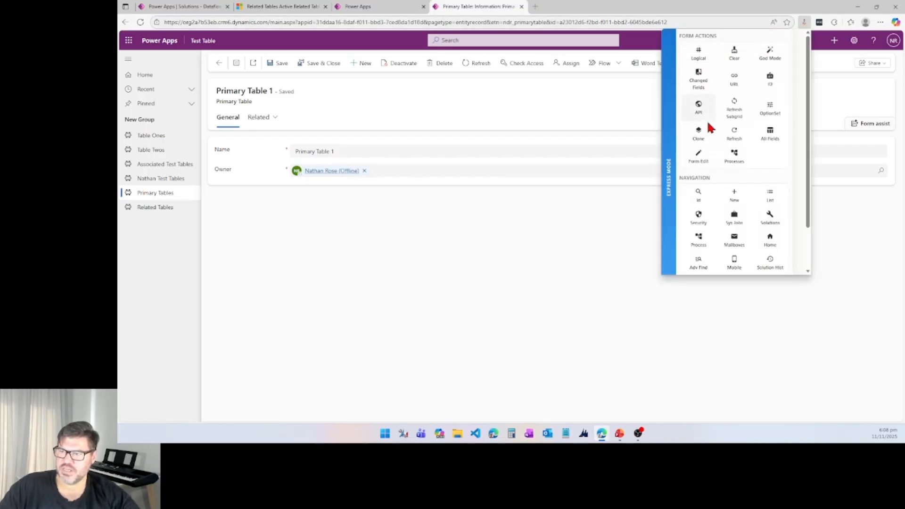
left_click(771, 81)
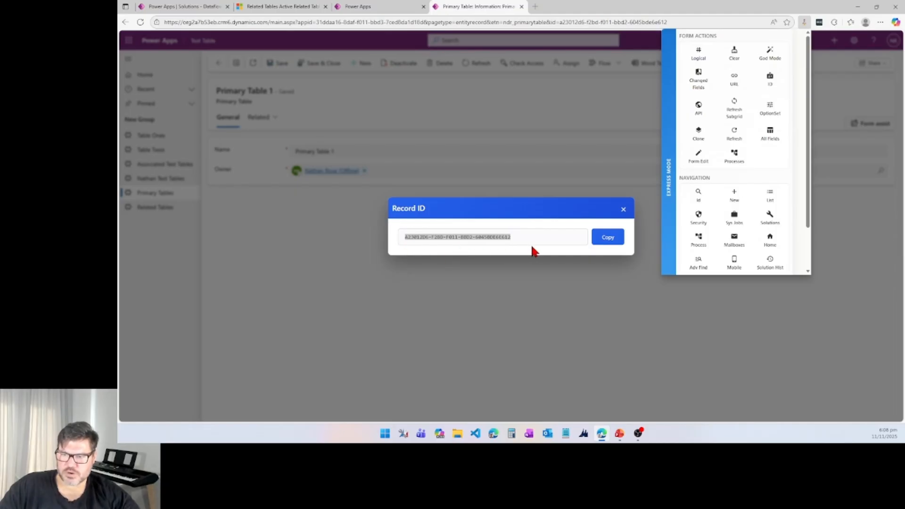
Step: Display the record ID of Primary Table 1 in the sandbox source app and compare it with the target record's ID
left_click(253, 6)
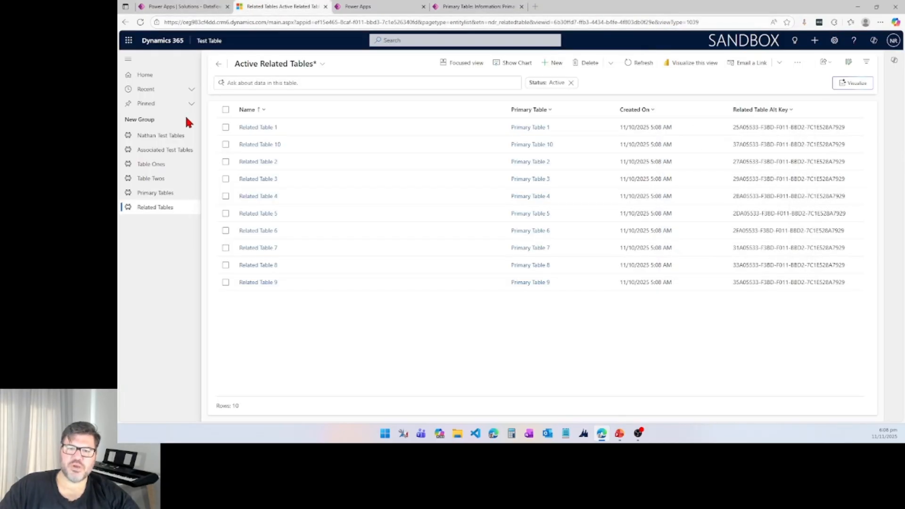
left_click(170, 193)
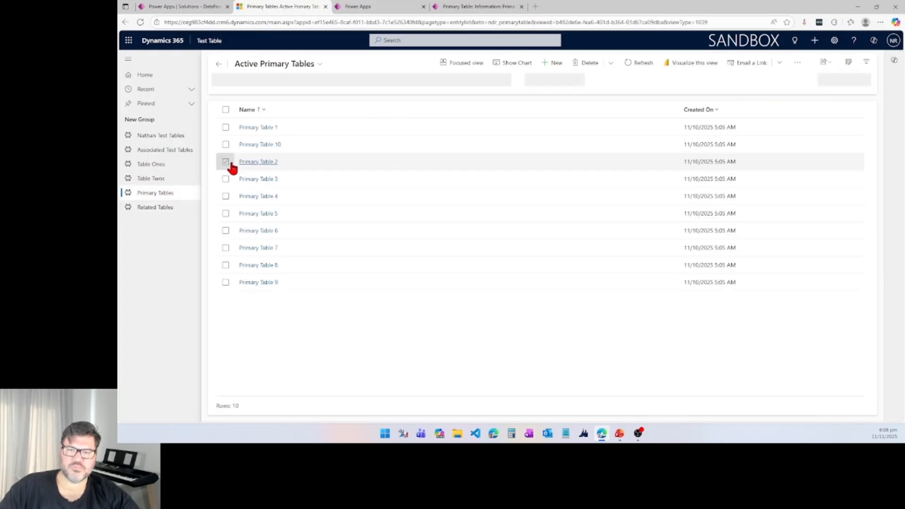
left_click(264, 127)
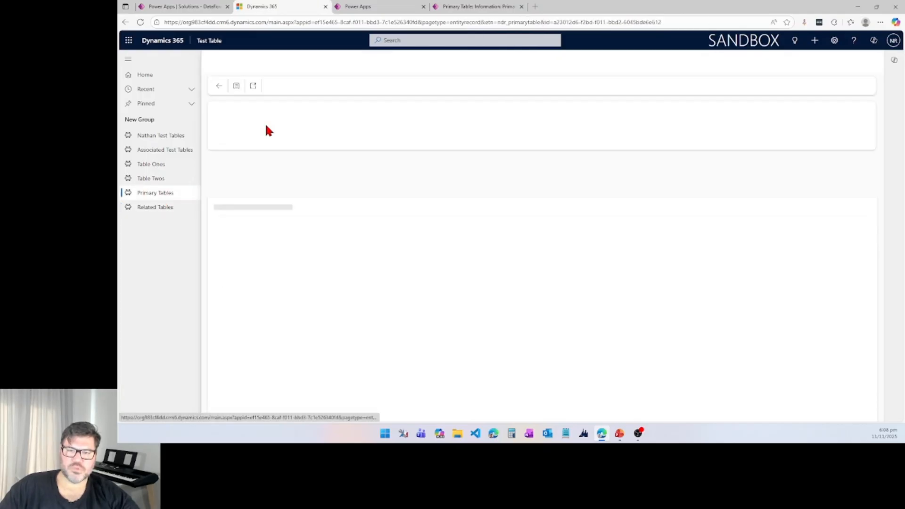
left_click(804, 22)
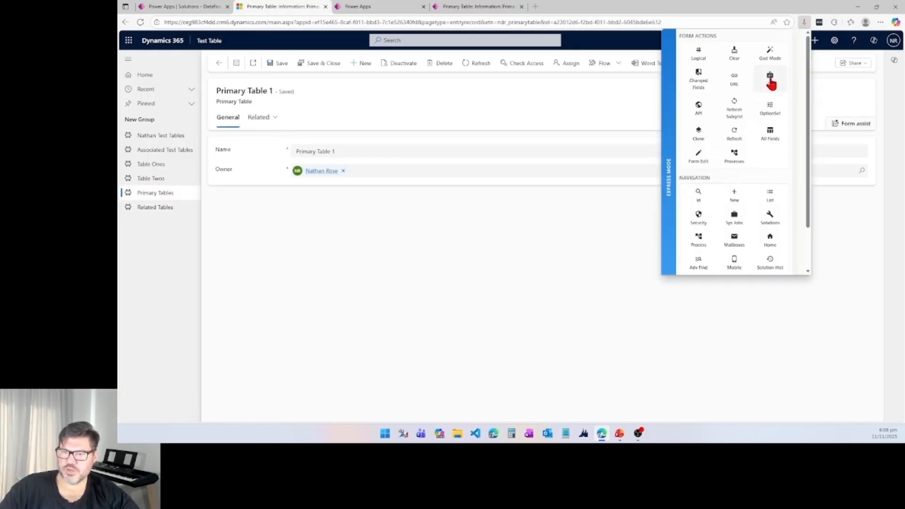
left_click(770, 79)
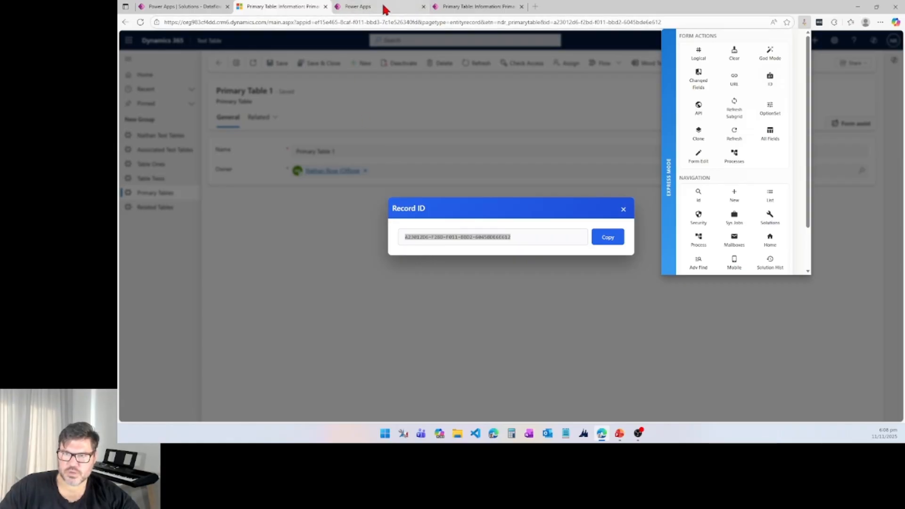
left_click(459, 6)
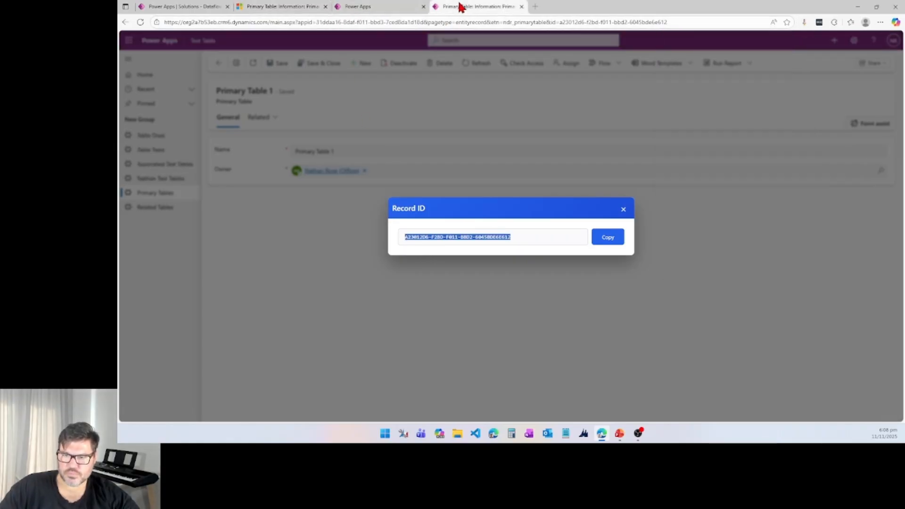
Step: Compare the Primary Table 1 record ID between the sandbox and target apps, and close the target's Record ID dialog
left_click(282, 6)
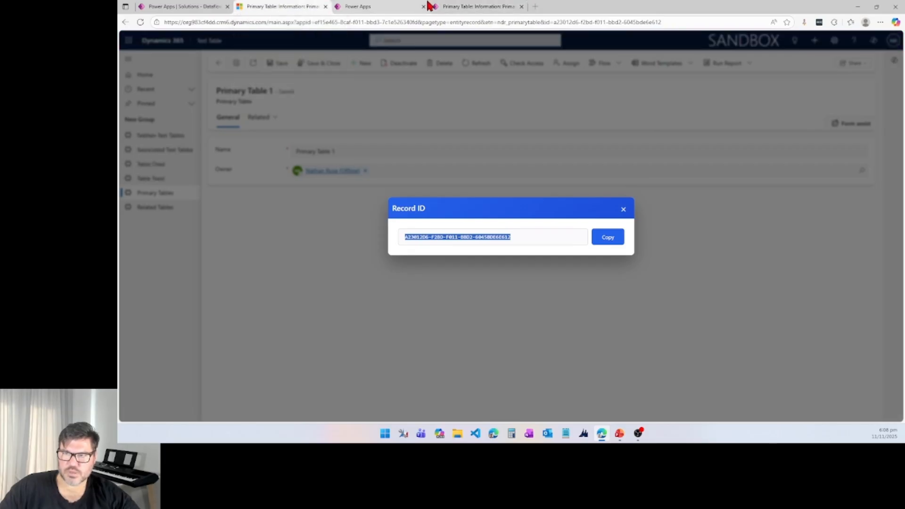
left_click(469, 7)
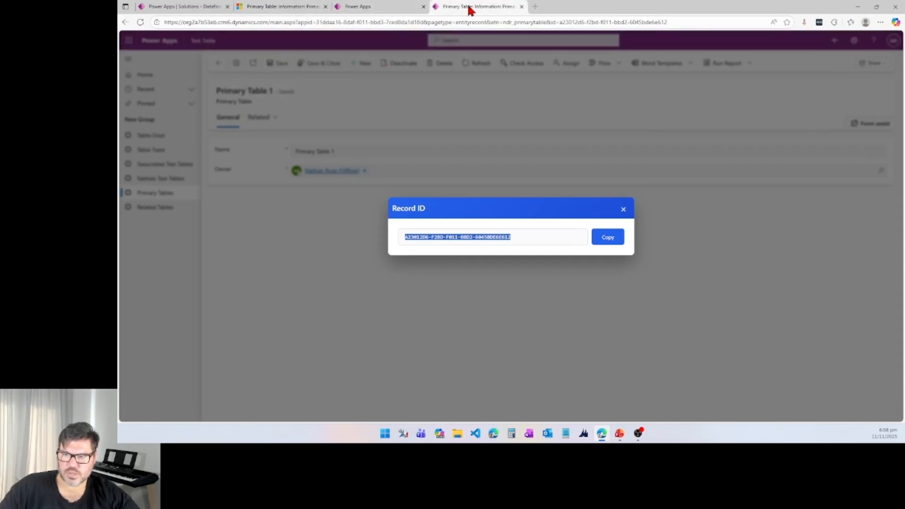
left_click(283, 6)
left_click(448, 8)
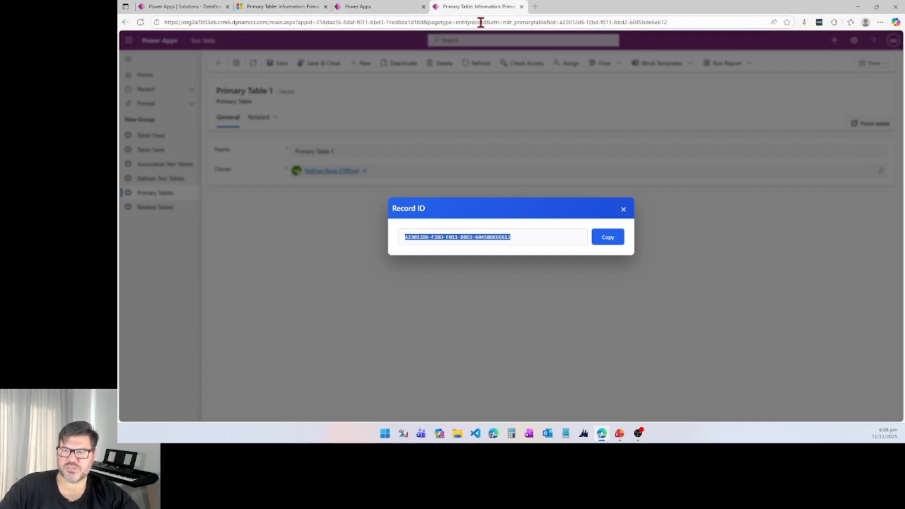
left_click(623, 210)
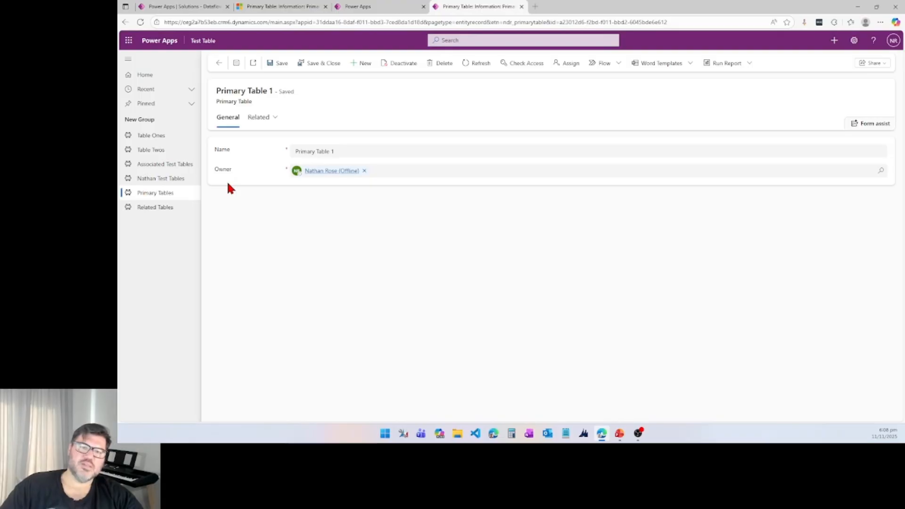
Step: Refresh the target app's Related Tables list, check the Primary Table lookup on the Related Table 1 record, and return to the list
left_click(163, 211)
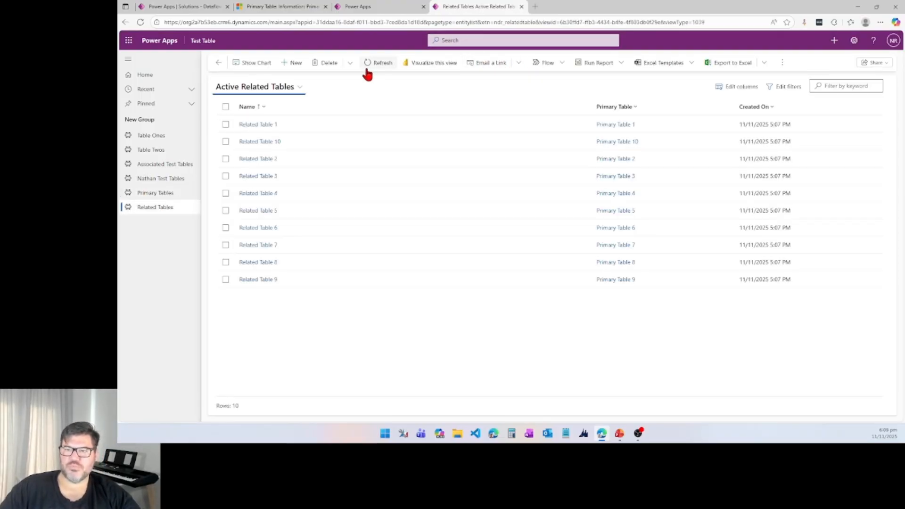
left_click(378, 67)
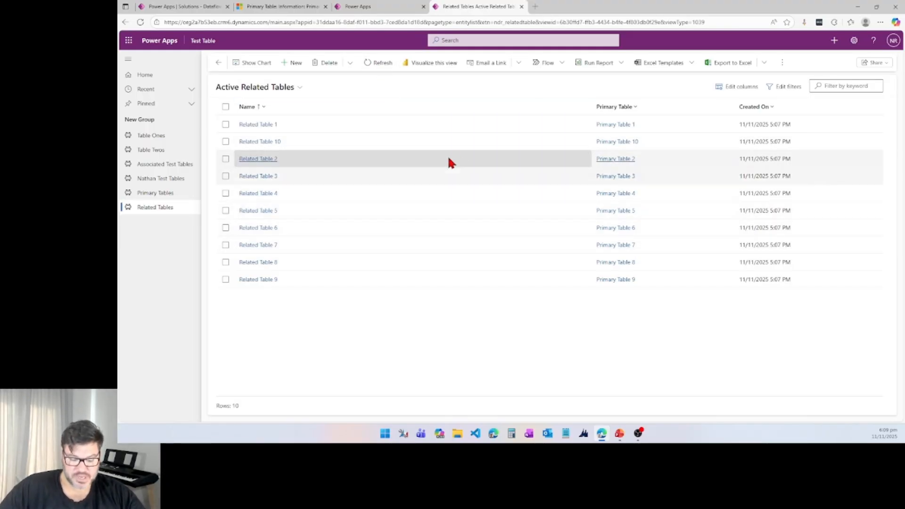
mouse_move(566, 100)
left_mouse_down()
mouse_move(598, 394)
mouse_move(507, 122)
left_mouse_up()
key("Escape")
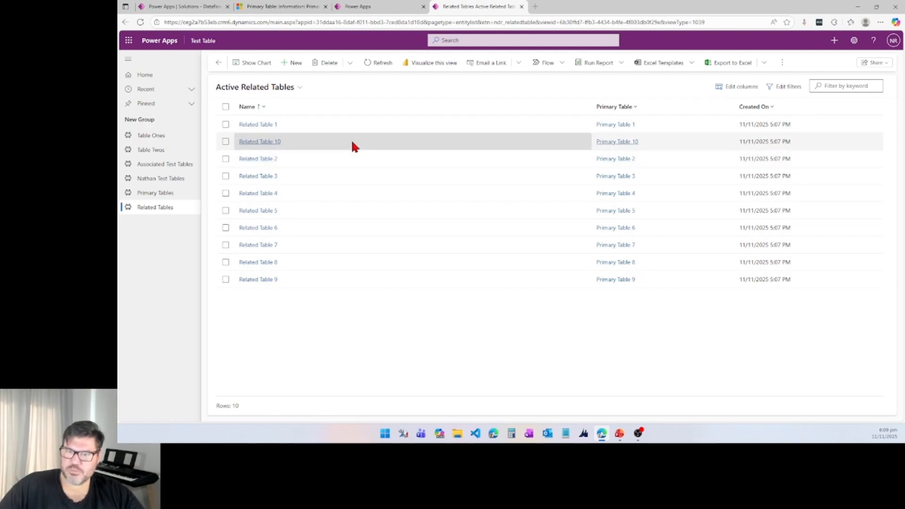
double_click(344, 126)
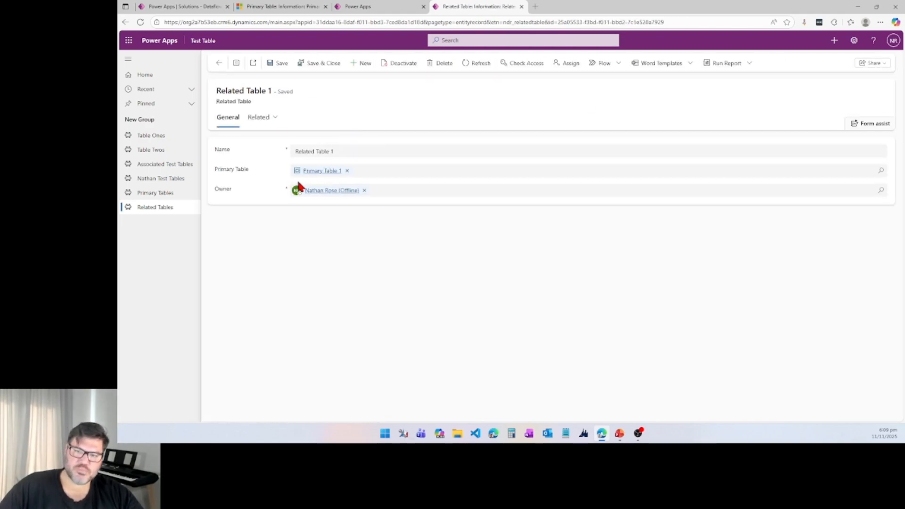
left_click(219, 63)
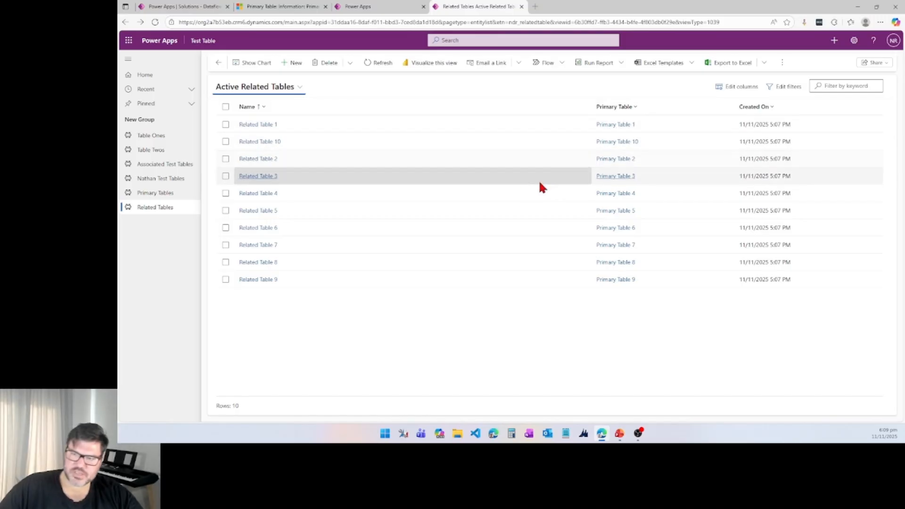
left_click(504, 111)
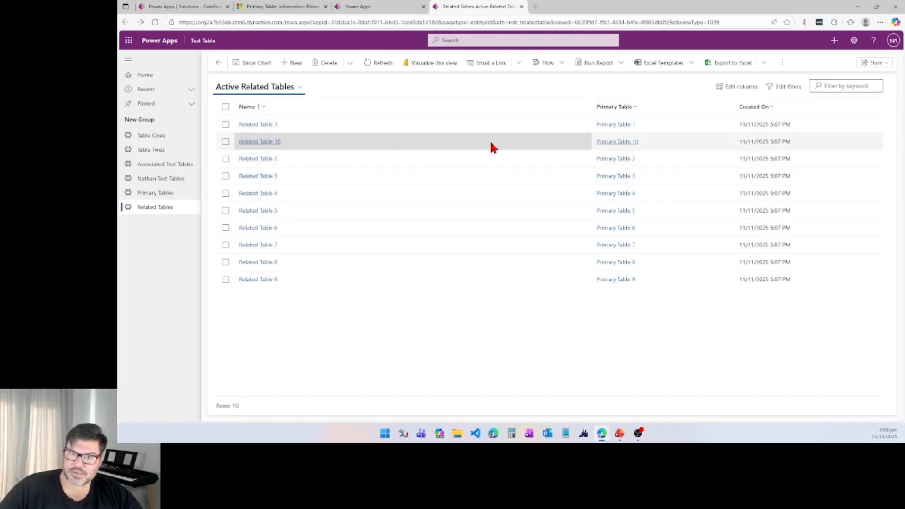
Step: Export the Active Related Tables view as a static worksheet, and open the same view in Excel Online
left_click(764, 65)
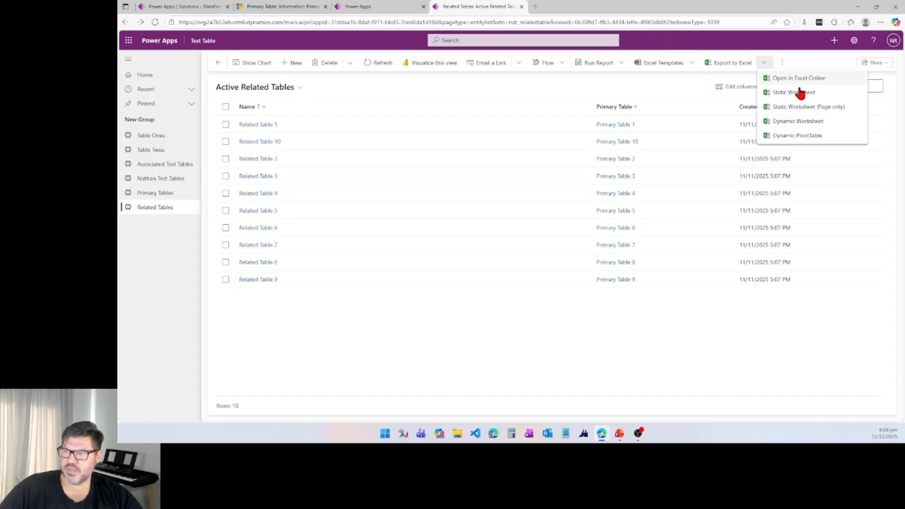
left_click(802, 93)
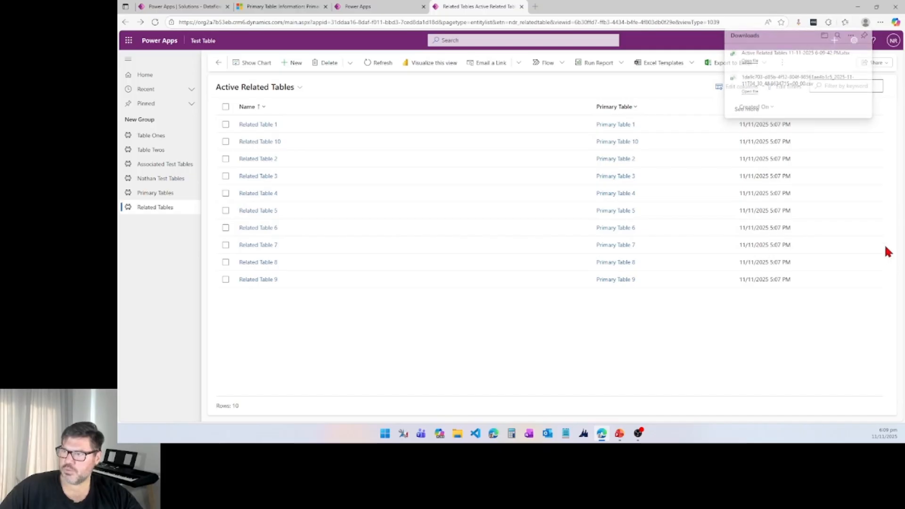
left_click(764, 64)
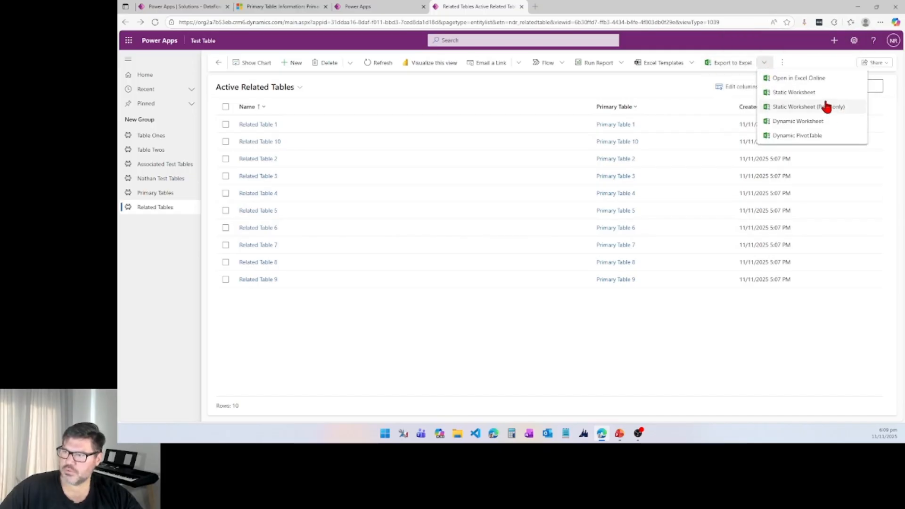
left_click(806, 79)
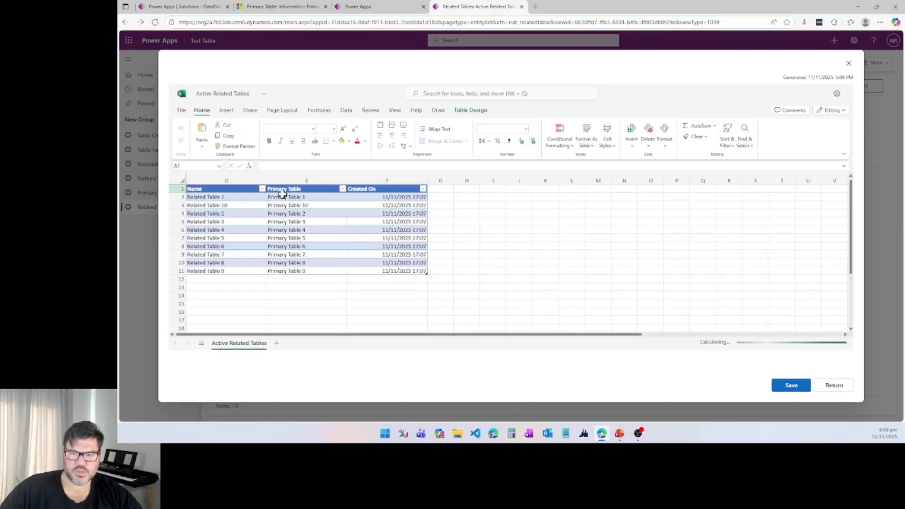
Step: Clear the Primary Table values of all related records, save the sheet for import, and refresh the Active Related Tables list
left_click_drag(282, 196, 274, 239)
left_click(274, 239)
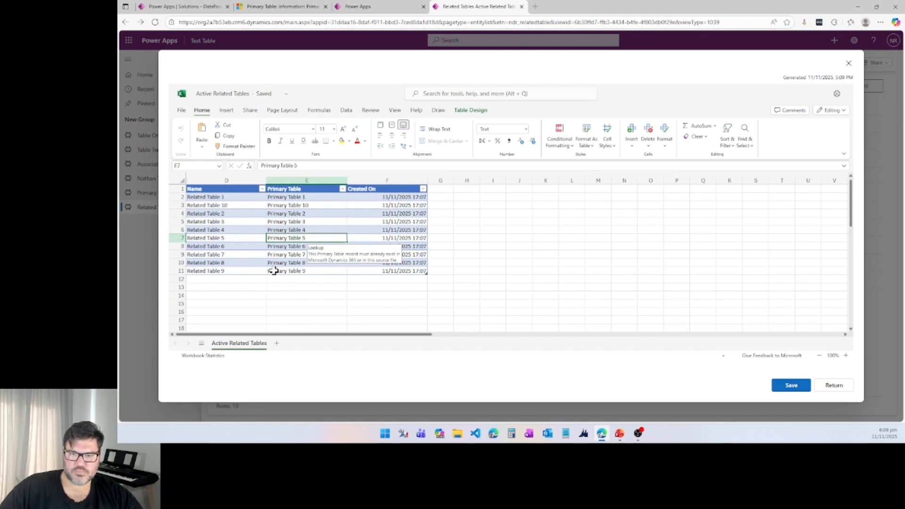
left_click_drag(274, 271, 280, 199)
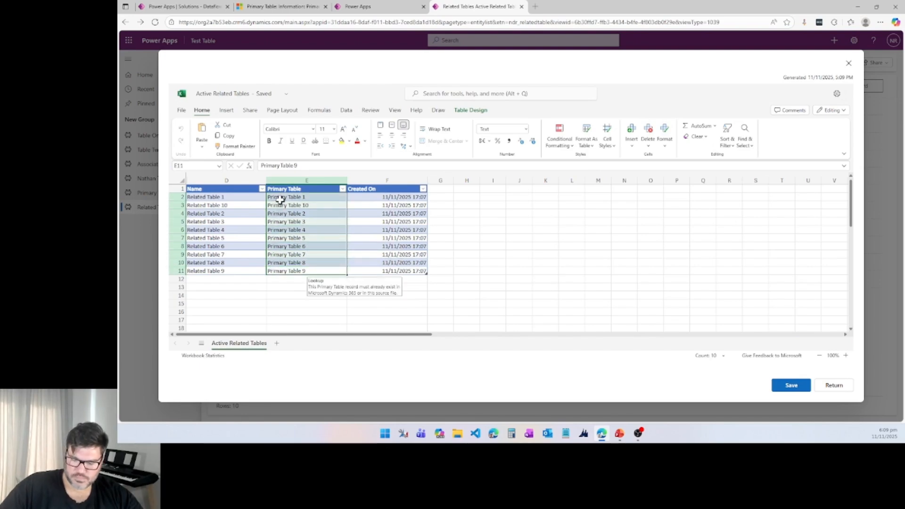
key("Delete")
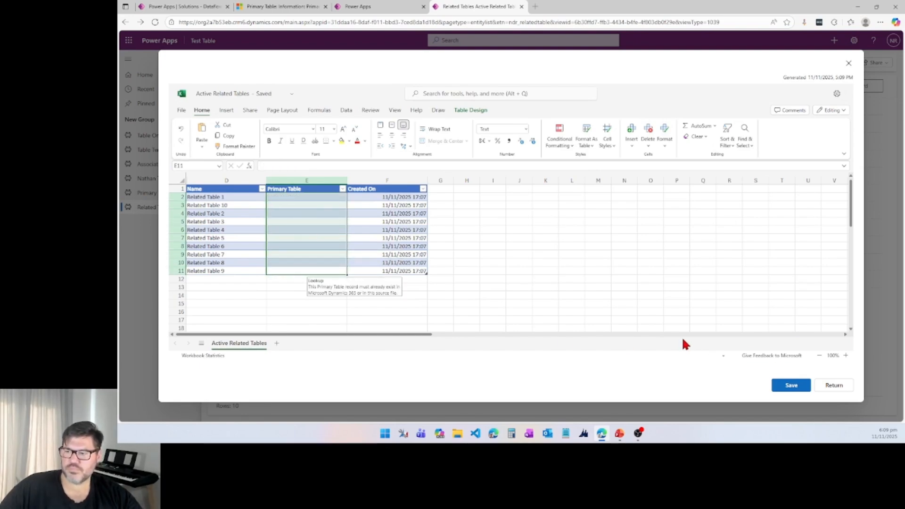
left_click(804, 386)
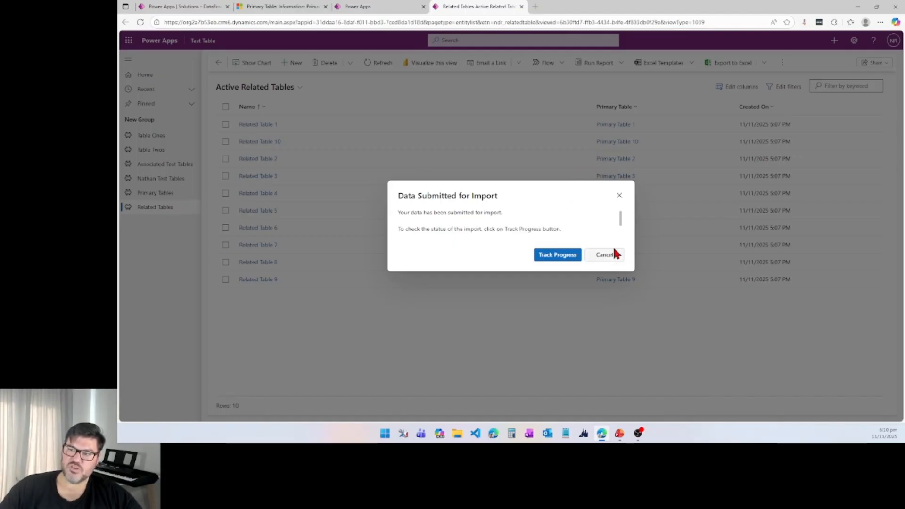
left_click(619, 195)
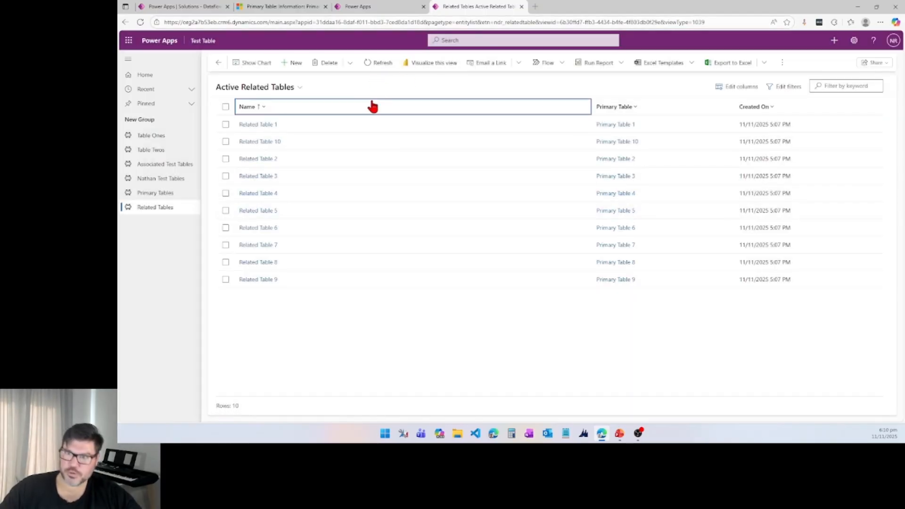
left_click(376, 63)
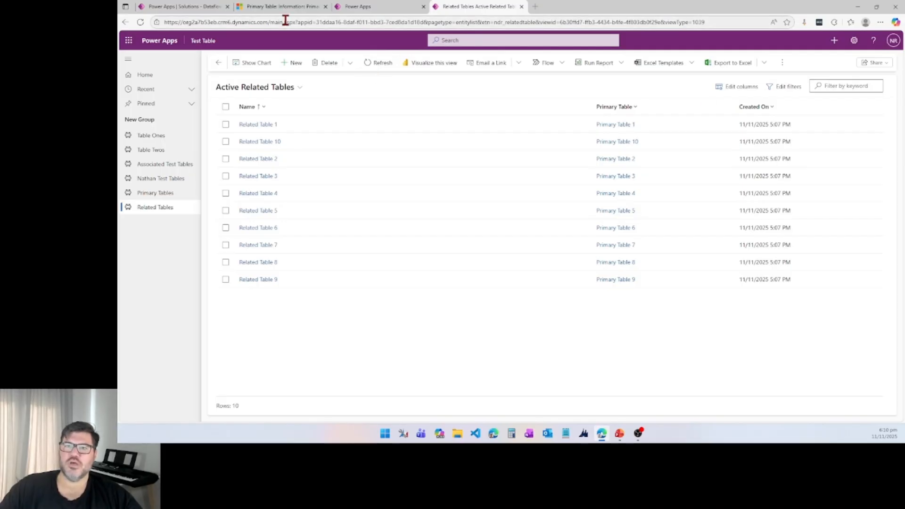
Step: Create a new dataflow named Link Related Table in the target environment's maker portal
left_click(377, 7)
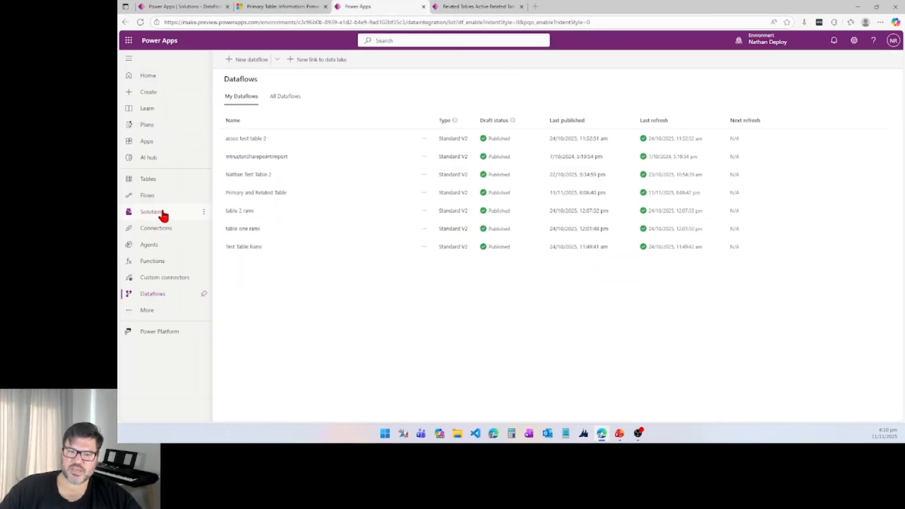
left_click(252, 60)
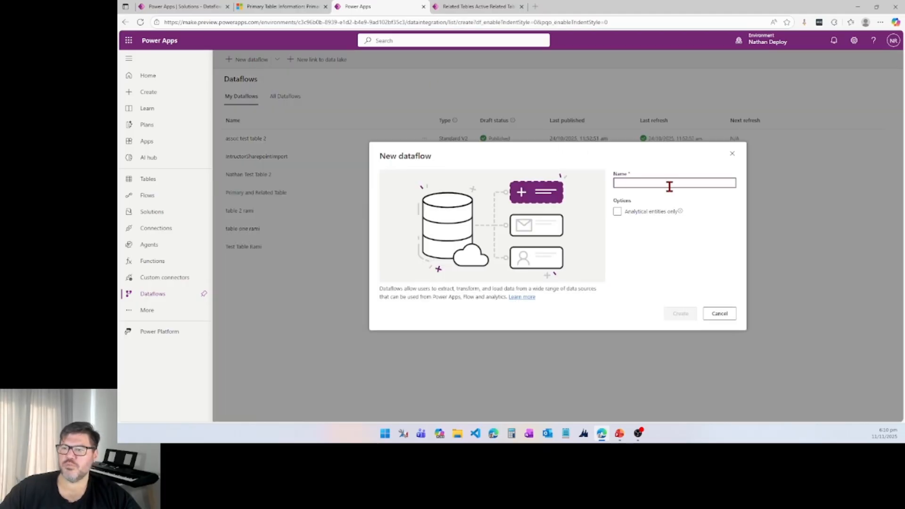
type("ted Table")
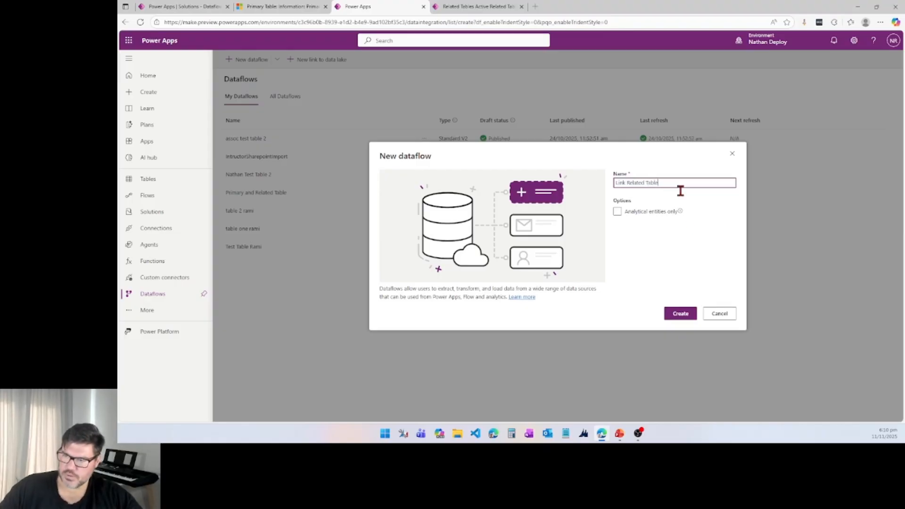
left_click(681, 315)
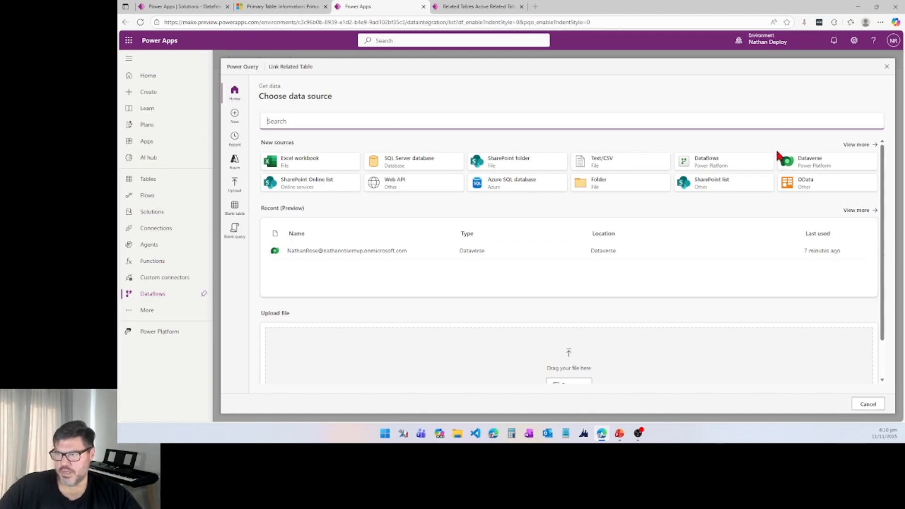
Step: Choose Dataverse as the data source and connect to the source environment org983cf4dd.crm6.dynamics.com
left_click(803, 163)
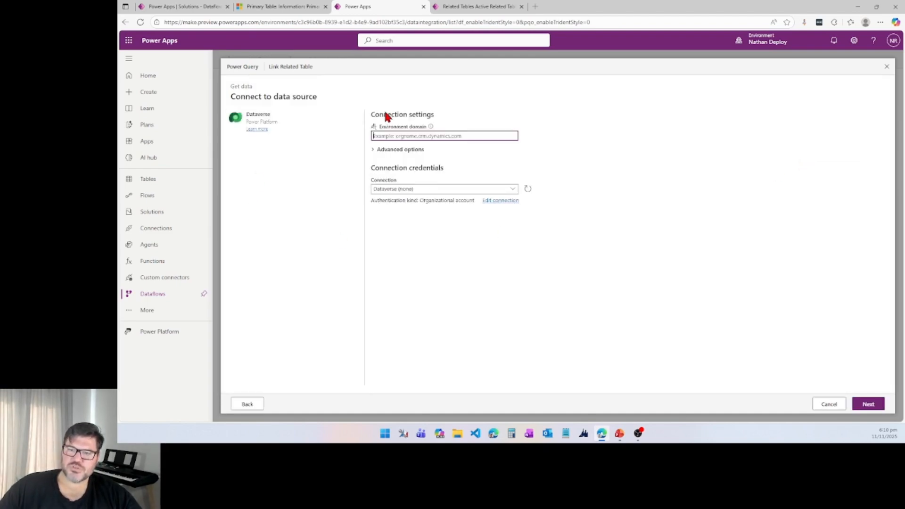
left_click(870, 404)
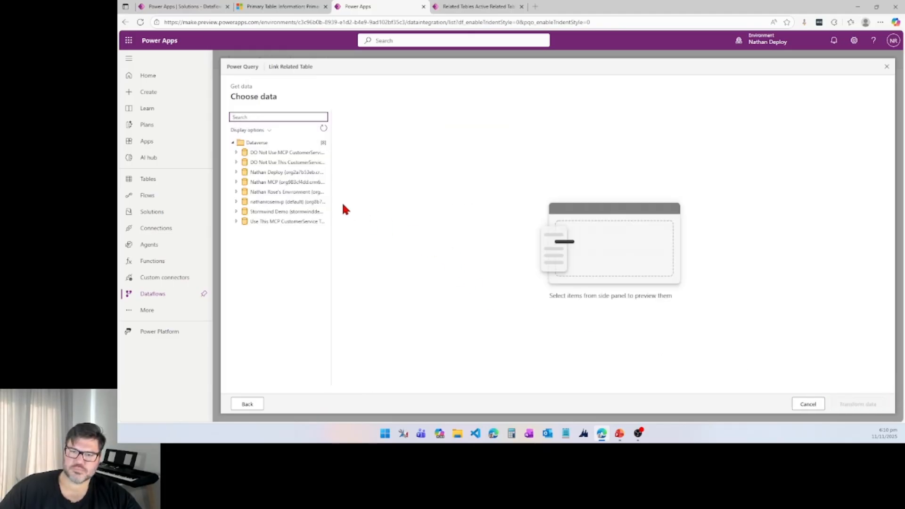
left_click(237, 183)
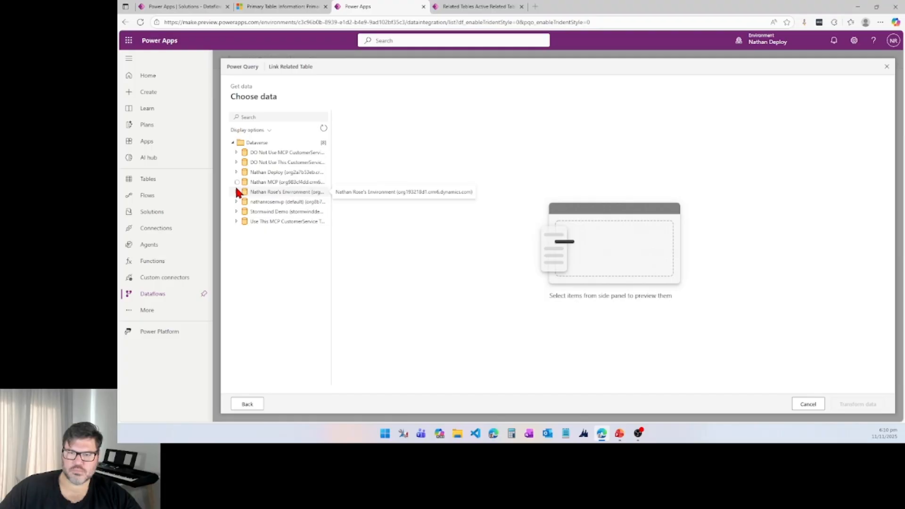
left_click(854, 144)
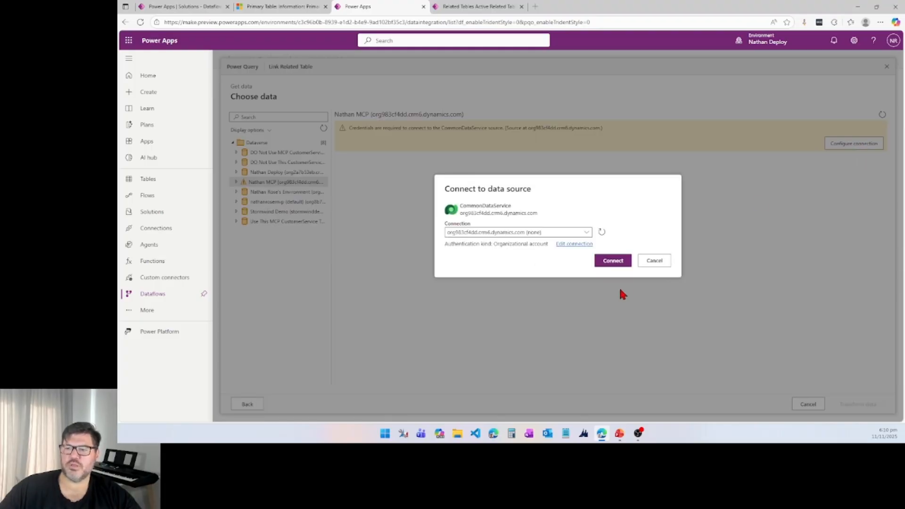
left_click(609, 260)
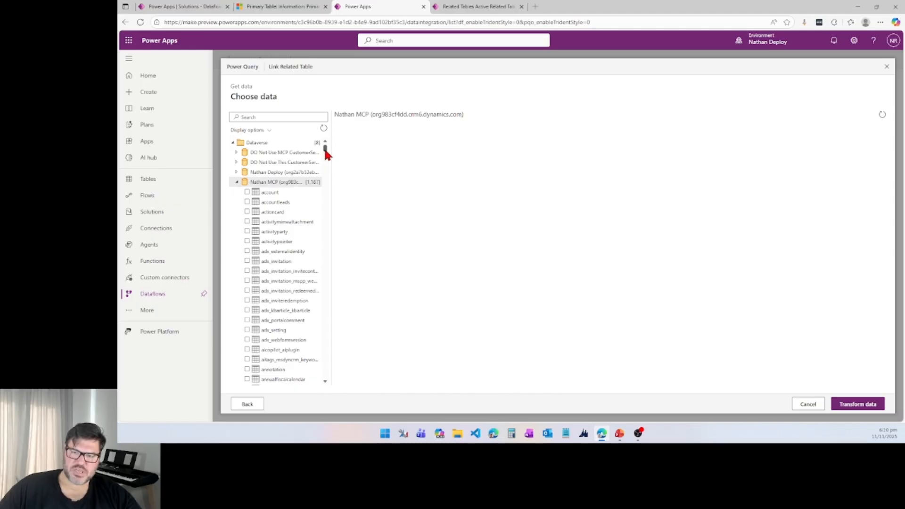
Step: Select the ndr_relatedtable table from the source environment and load it for transformation
left_click_drag(325, 150, 326, 221)
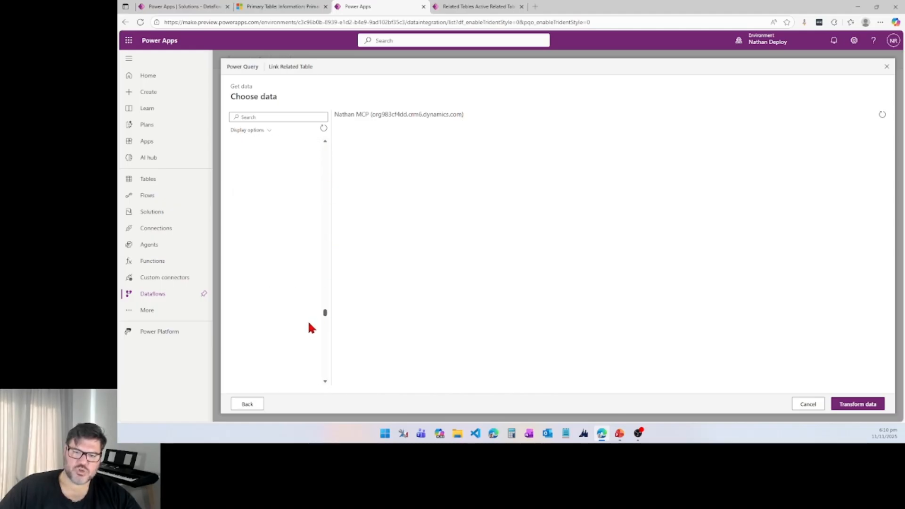
scroll(307, 324, "down", 5)
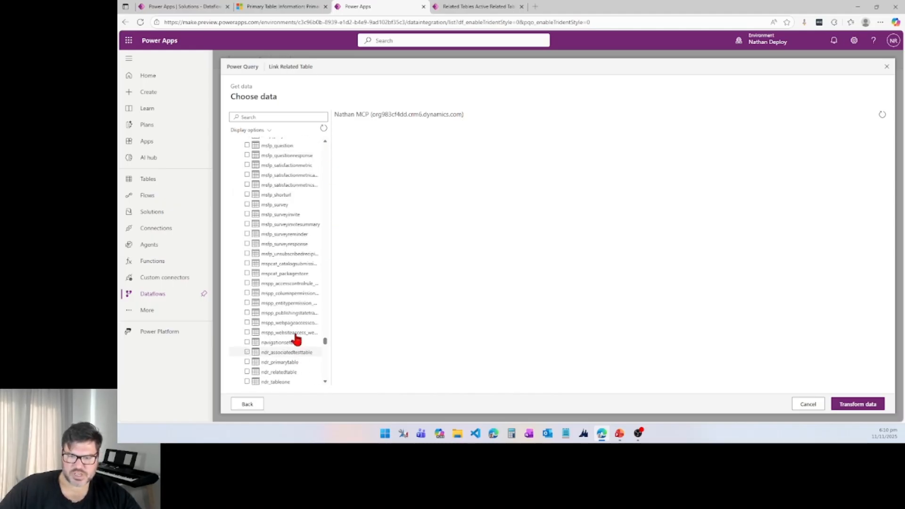
scroll(290, 291, "down", 3)
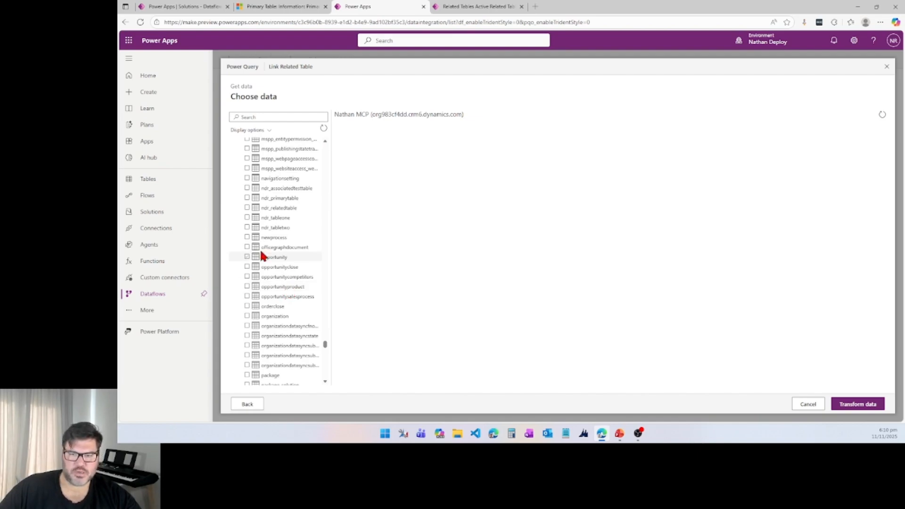
left_click(247, 208)
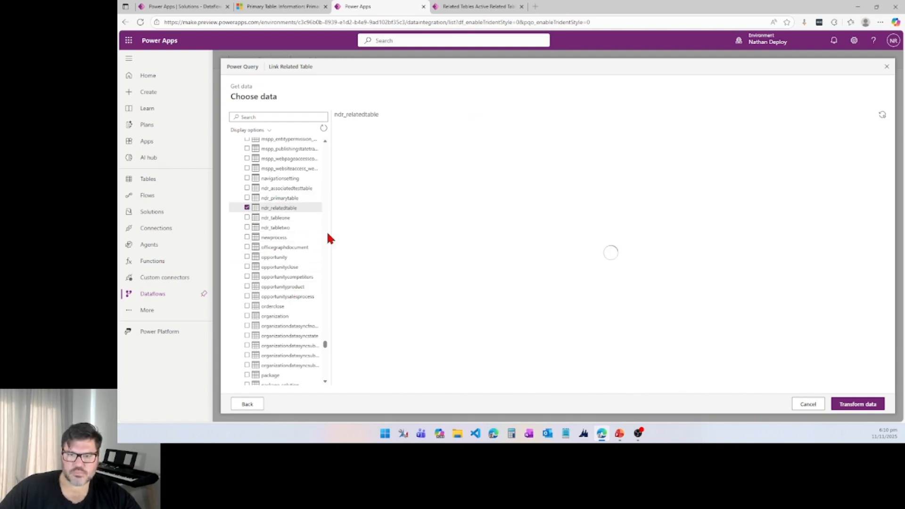
left_click(866, 406)
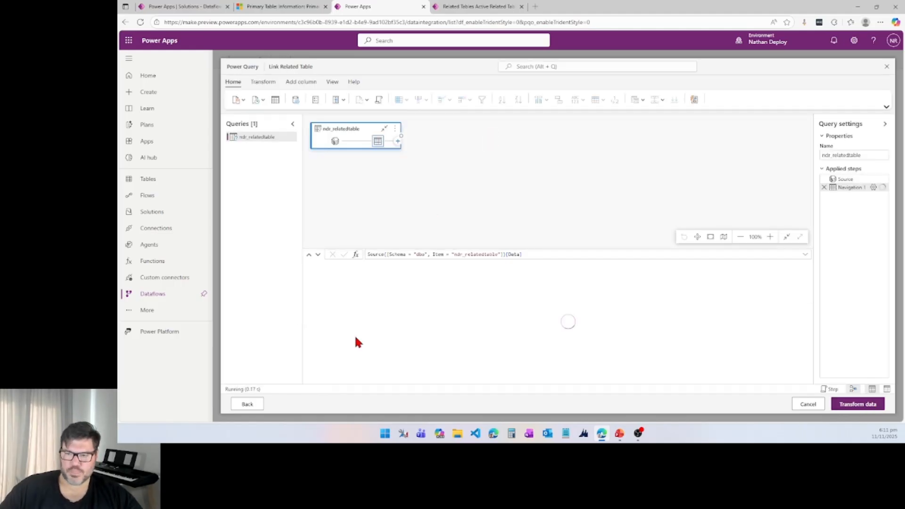
Step: Keep only the ndr_relatedtableid, ndr_primarytableid and ndr_primarytable columns in the ndr_relatedtable query
left_click(398, 141)
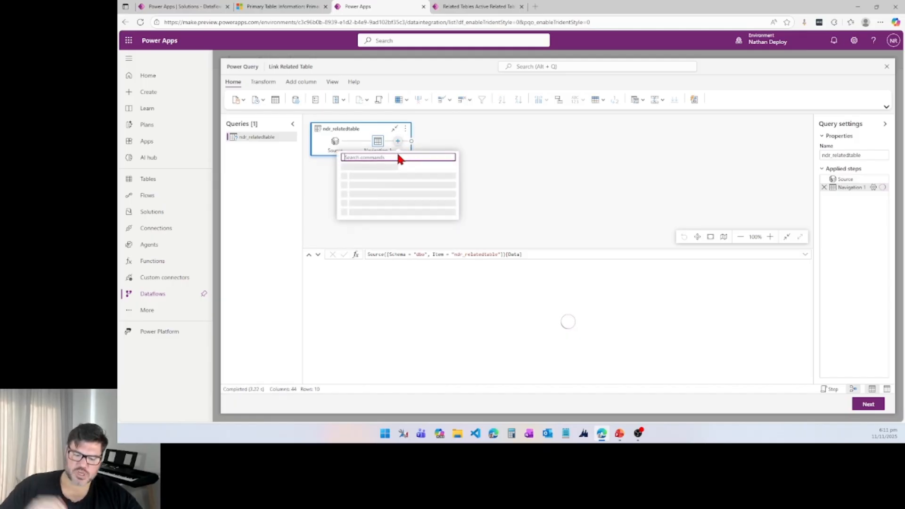
type("choose")
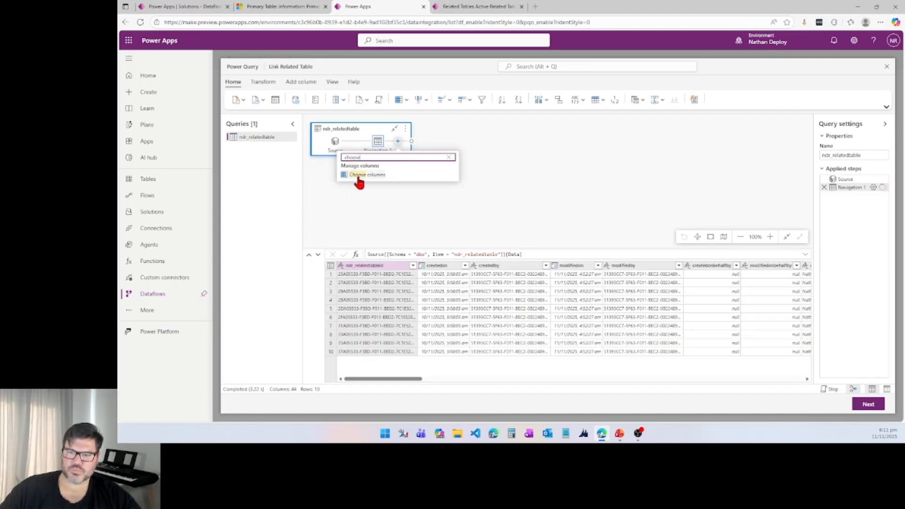
left_click(357, 175)
left_click(517, 178)
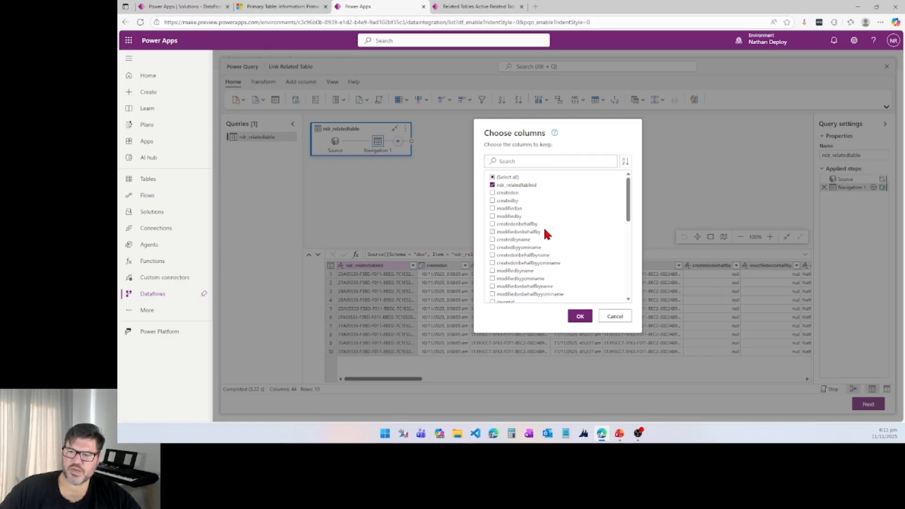
scroll(544, 231, "down", 2)
scroll(542, 231, "down", 6)
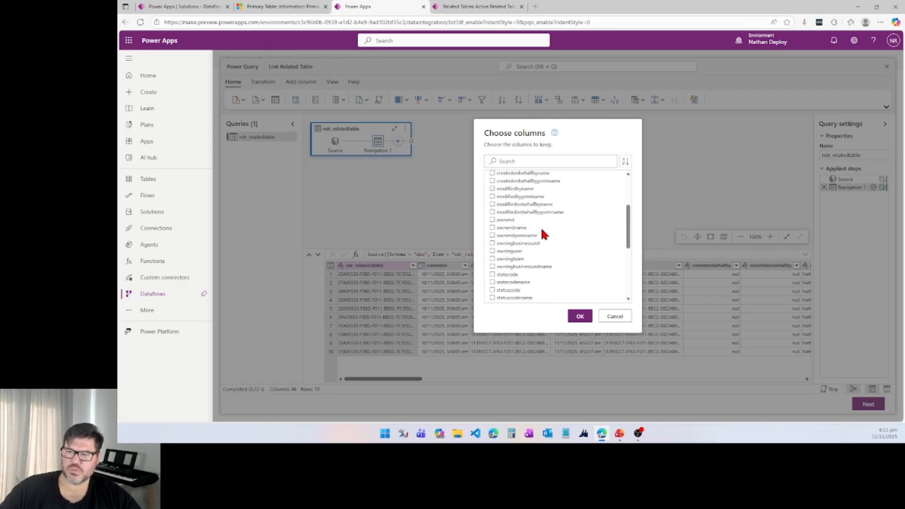
scroll(539, 226, "down", 2)
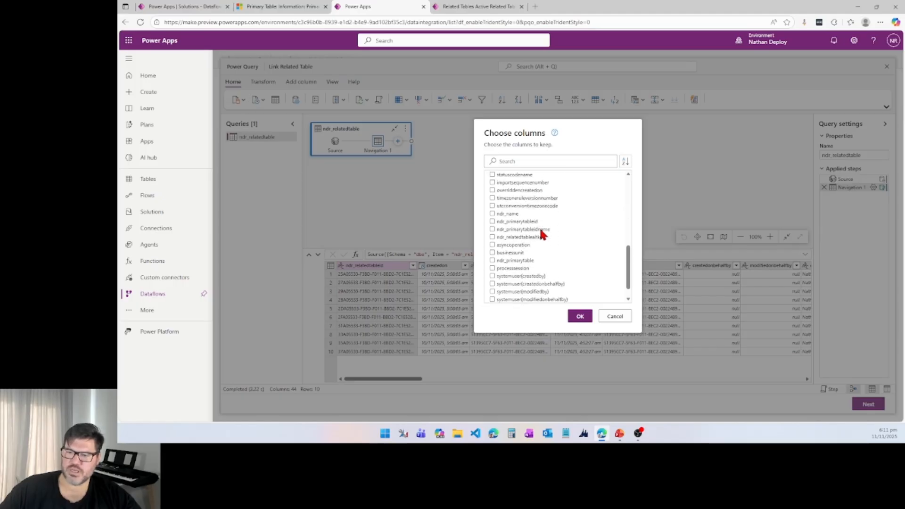
left_click(493, 221)
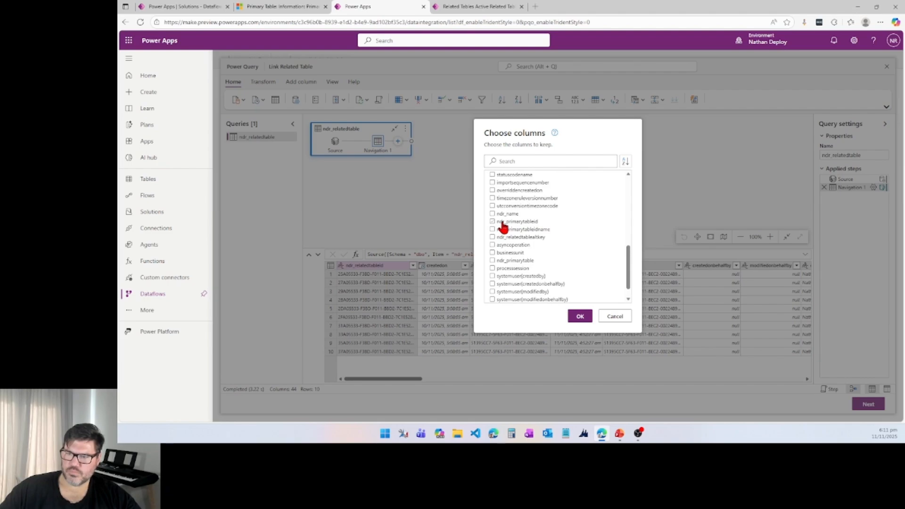
left_click(495, 222)
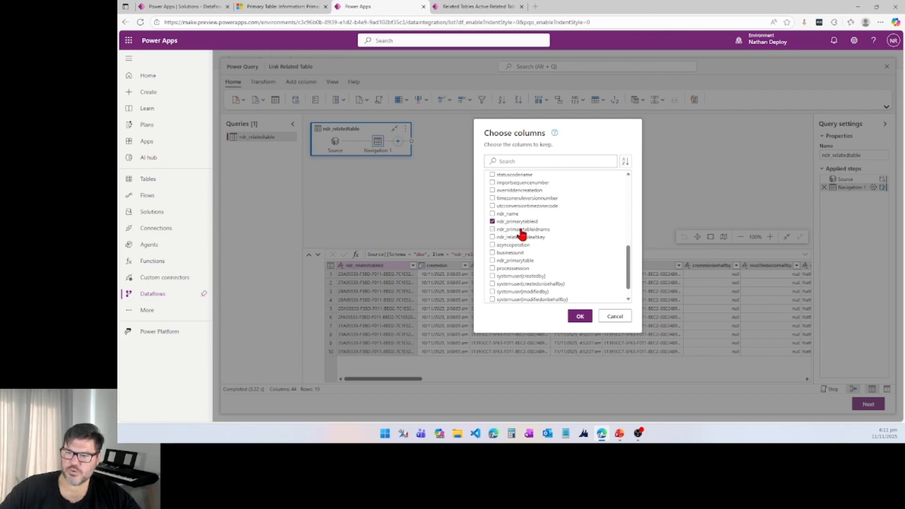
scroll(561, 225, "down", 1)
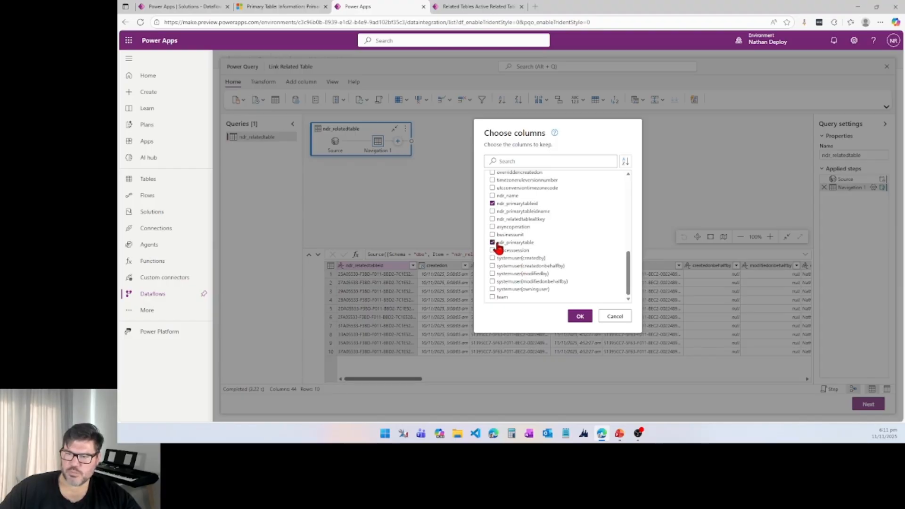
left_click(571, 318)
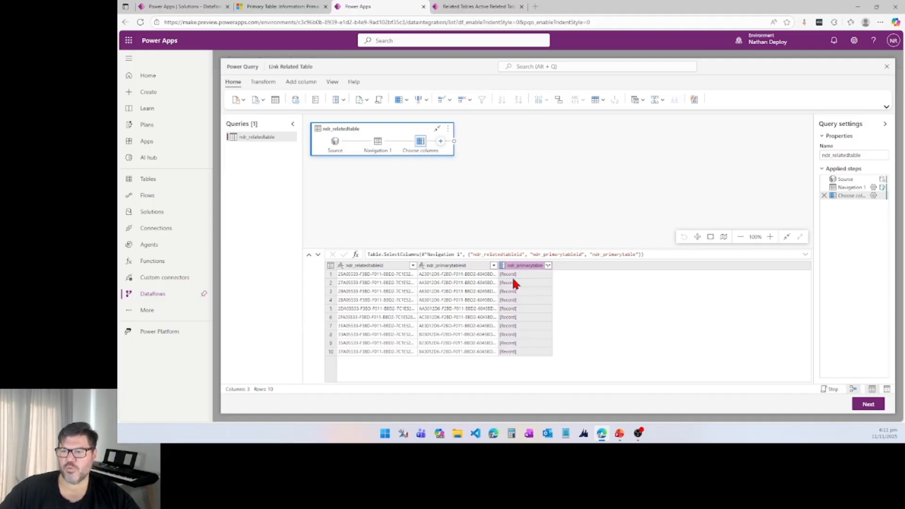
Step: Expand the ndr_primarytable record column to only ndr_primarytablealtkey, without the original column name as prefix
left_click(548, 266)
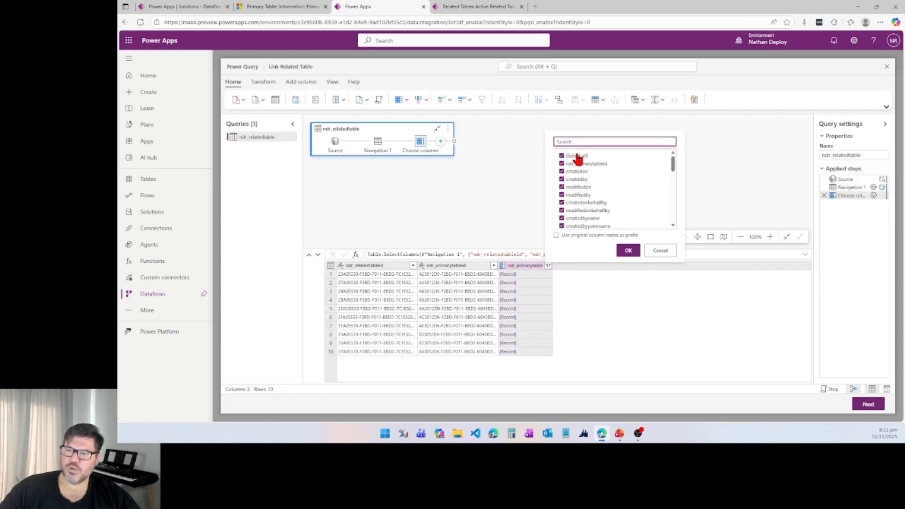
left_click(575, 156)
scroll(608, 189, "down", 3)
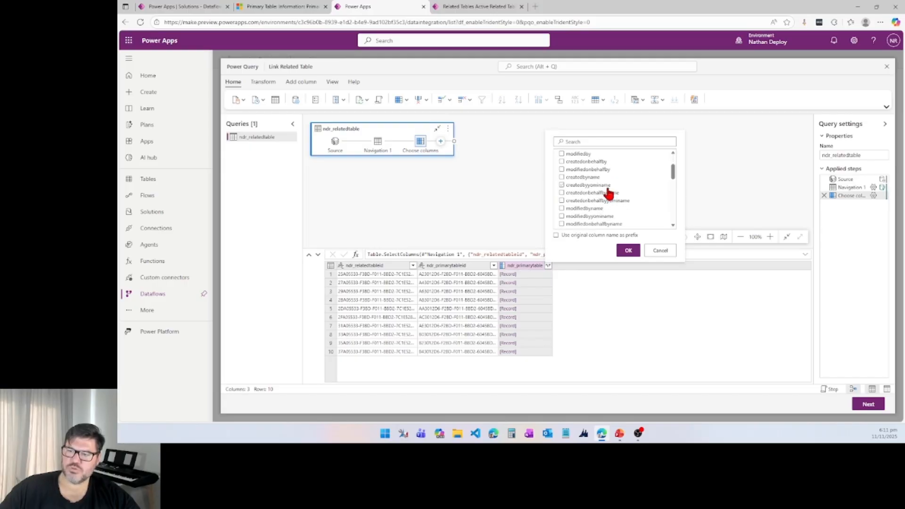
scroll(608, 193, "down", 5)
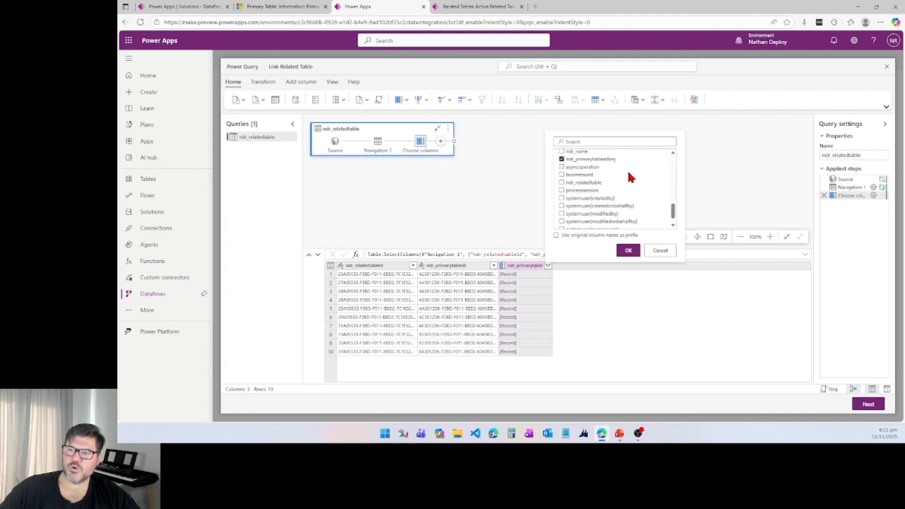
left_click(627, 250)
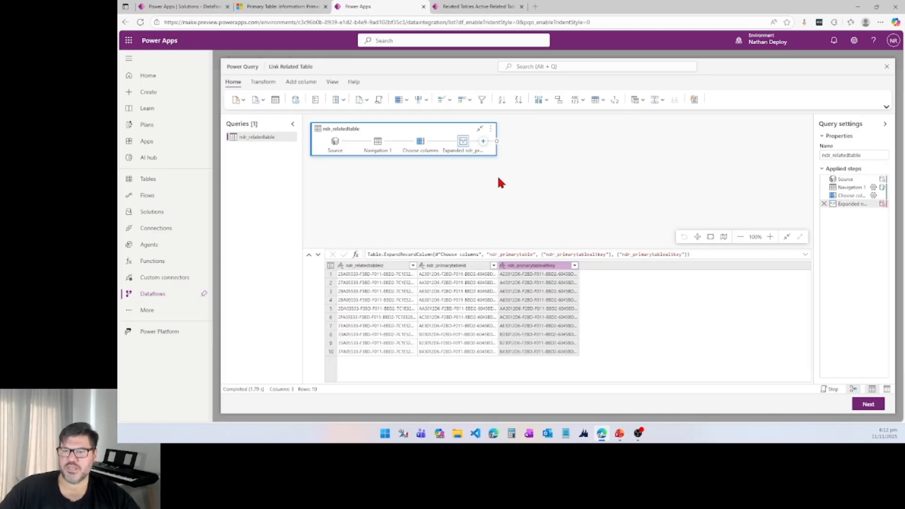
Step: Set the query to load into the existing ndr_RelatedTable table using the Merge import method
left_click(869, 405)
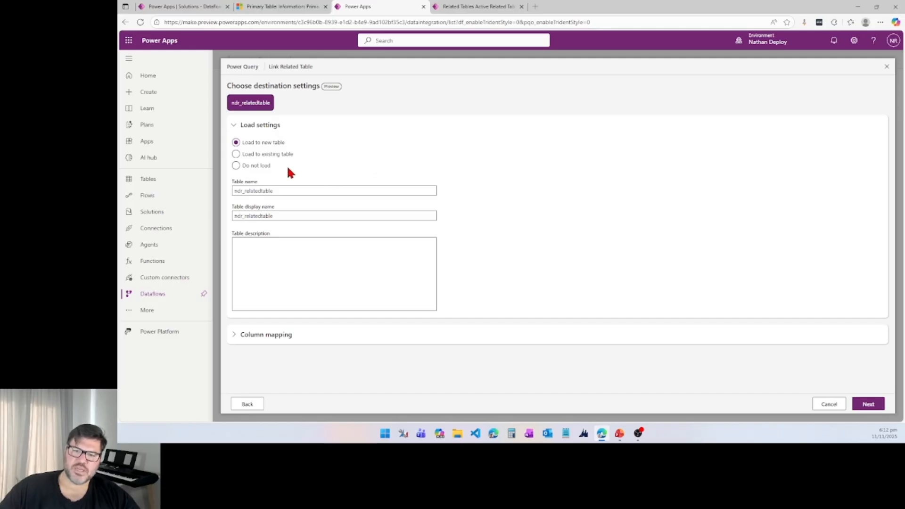
left_click(254, 158)
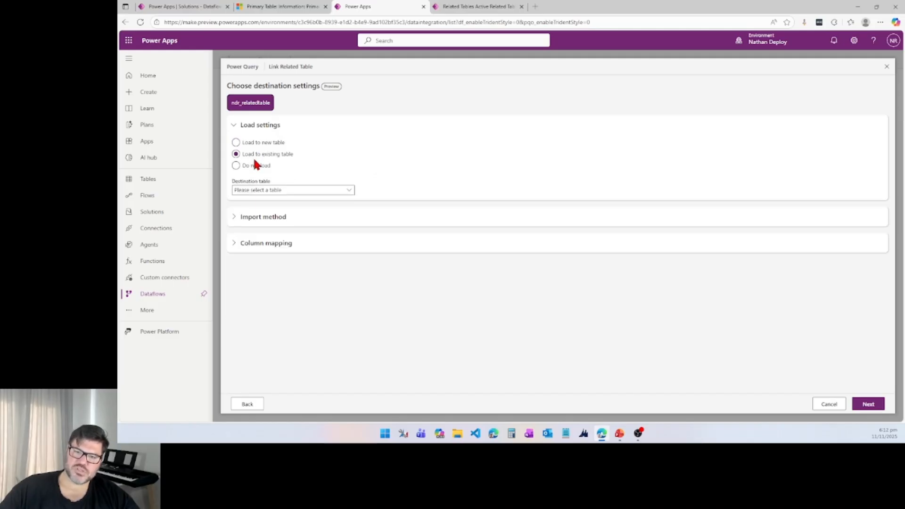
left_click(267, 190)
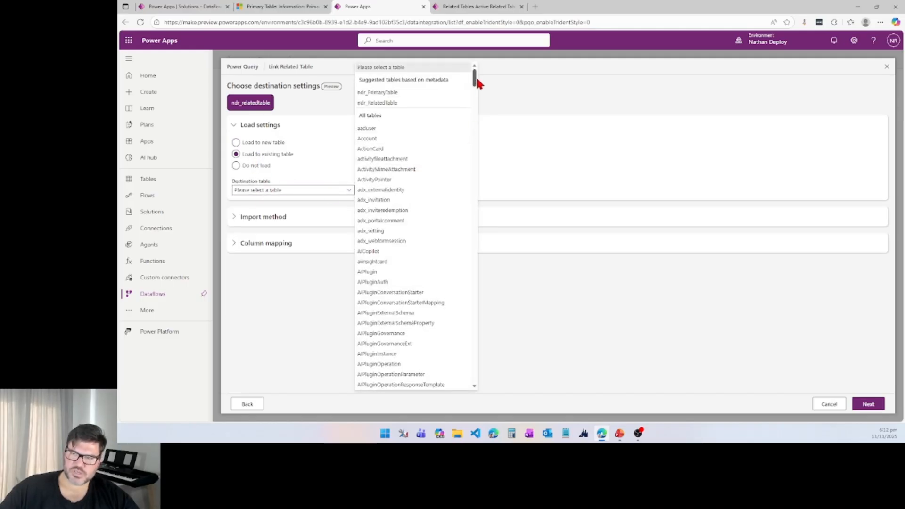
left_click_drag(475, 78, 446, 289)
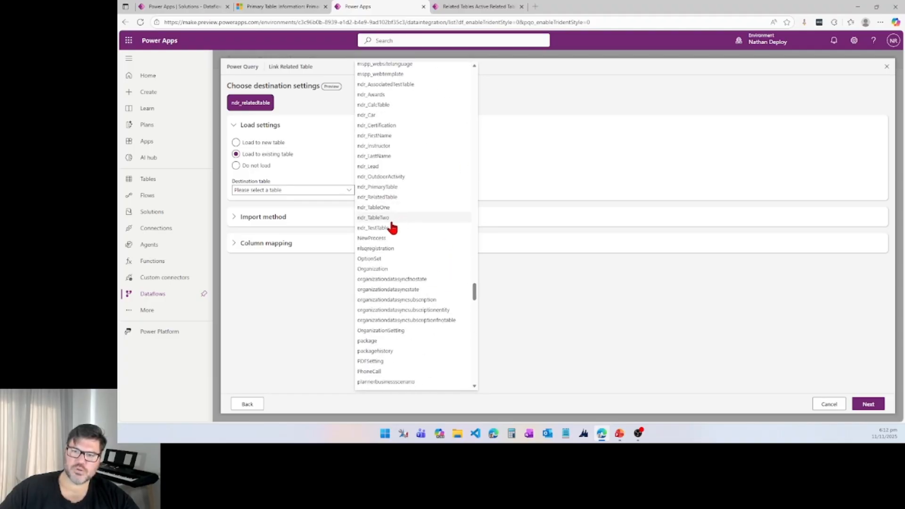
left_click(375, 196)
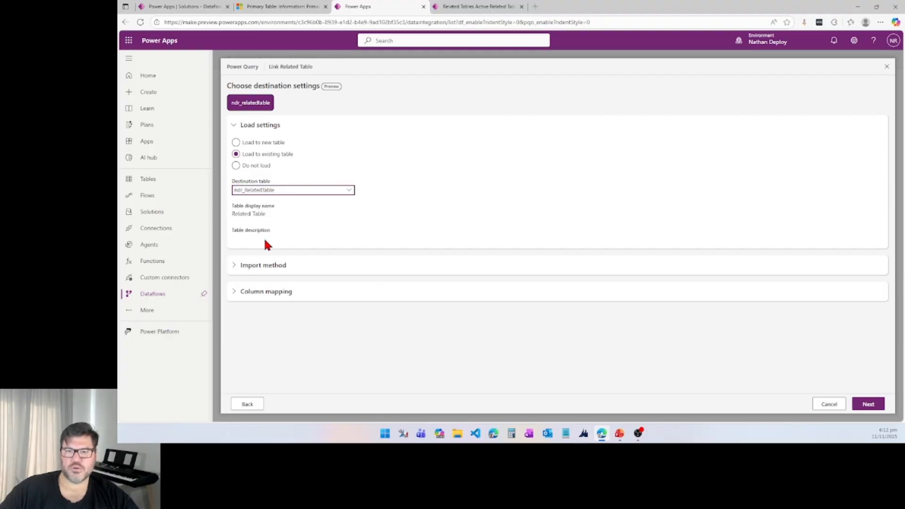
left_click(250, 267)
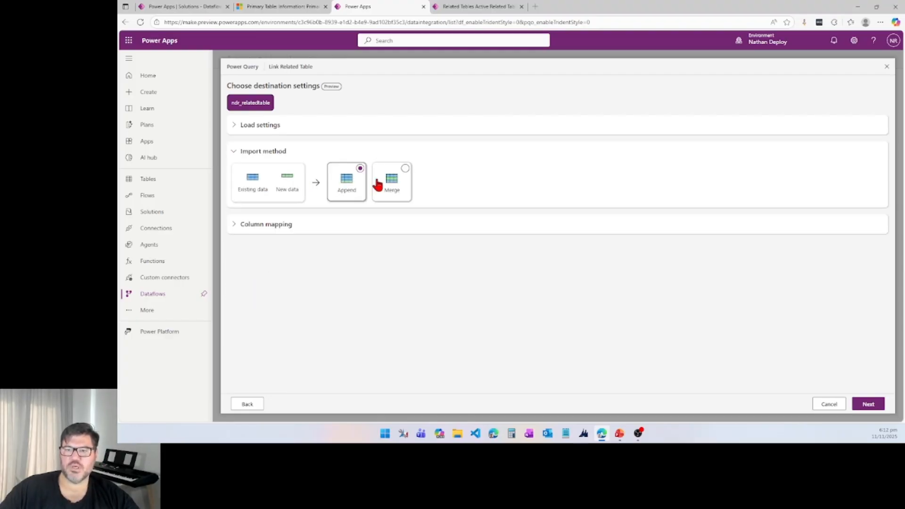
left_click(390, 182)
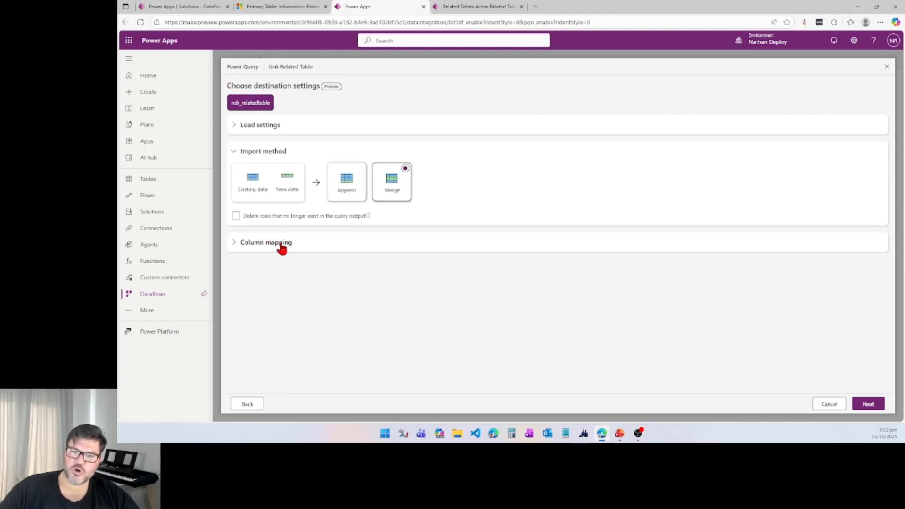
Step: Set ndr_RelatedTableId as the primary key, map ndr_primarytablealtkey to the ndr_PrimaryTableId lookup, and continue to the refresh settings
left_click(280, 244)
left_click(281, 201)
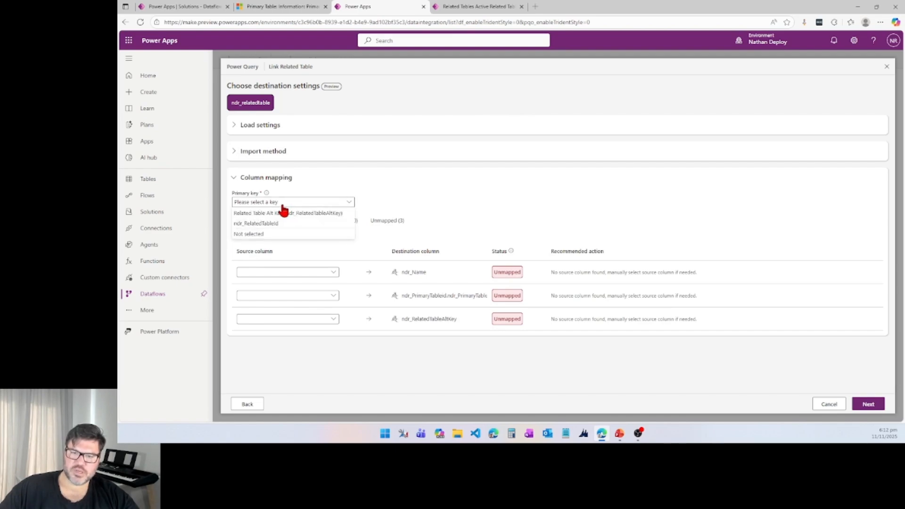
left_click(262, 224)
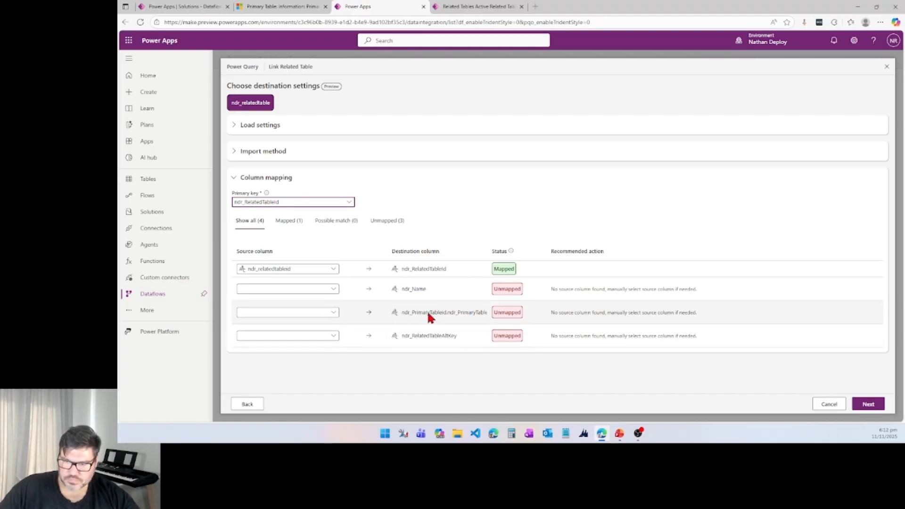
left_click(329, 313)
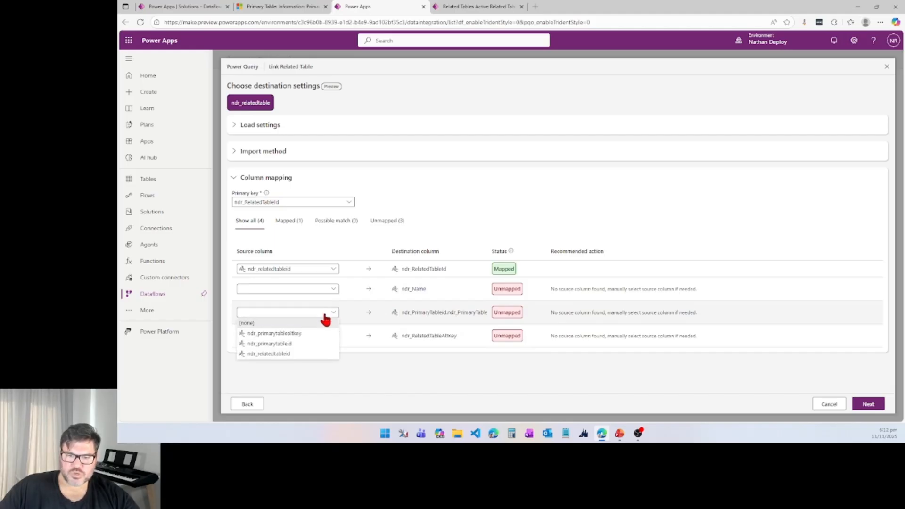
left_click(289, 334)
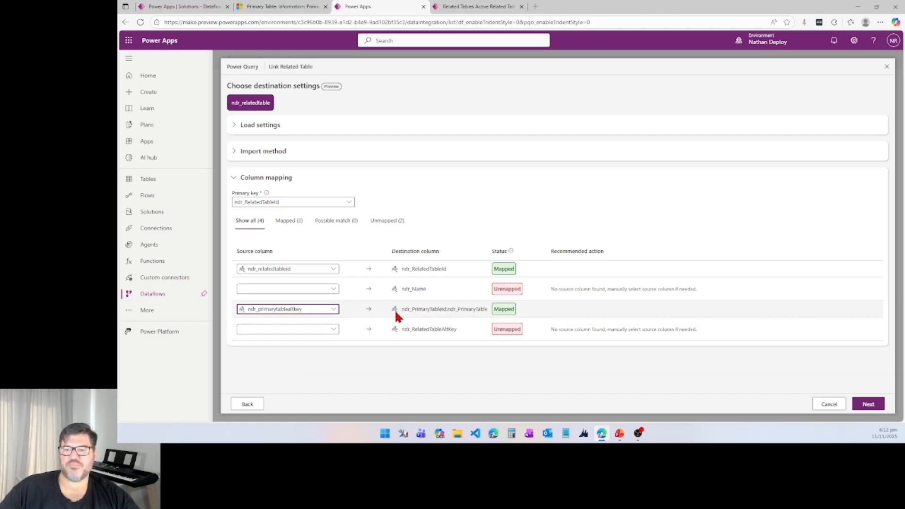
left_click(869, 406)
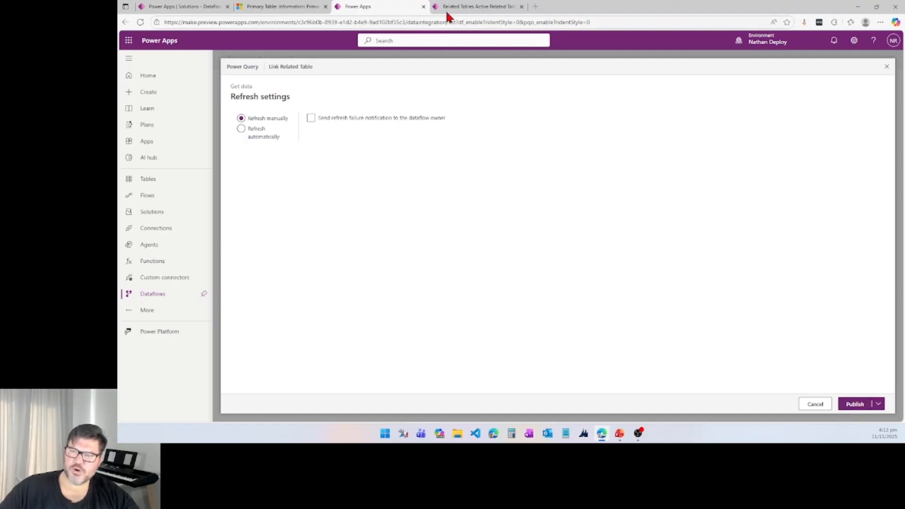
Step: Refresh the Active Related Tables list to check the Primary Table lookups, and publish the Link Related Table dataflow with manual refresh
left_click(474, 7)
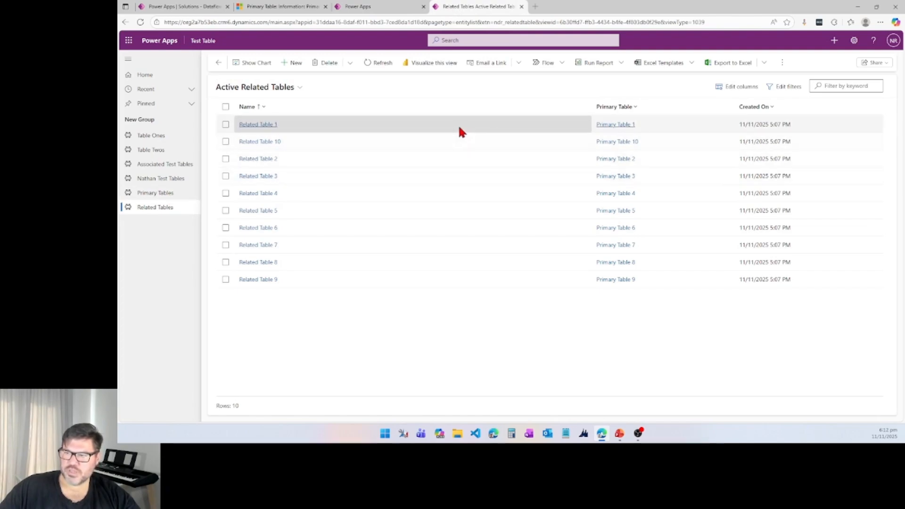
left_click(378, 64)
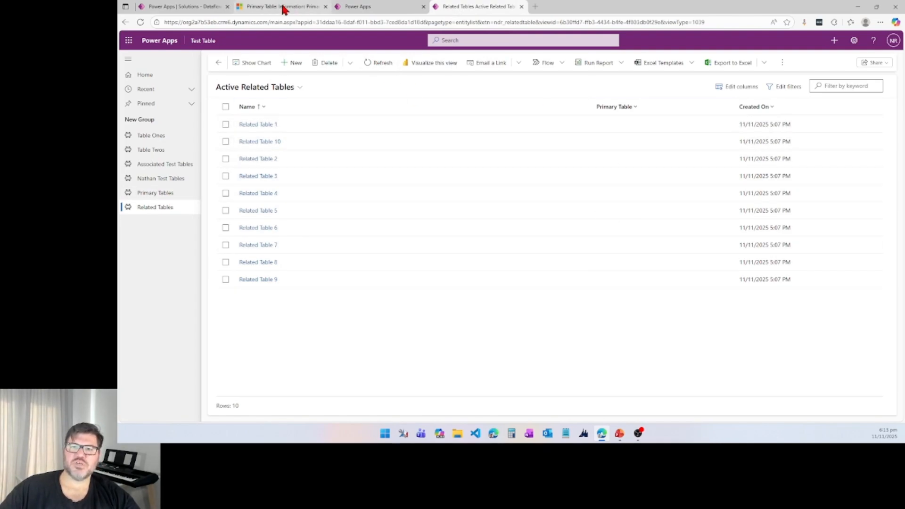
left_click(346, 6)
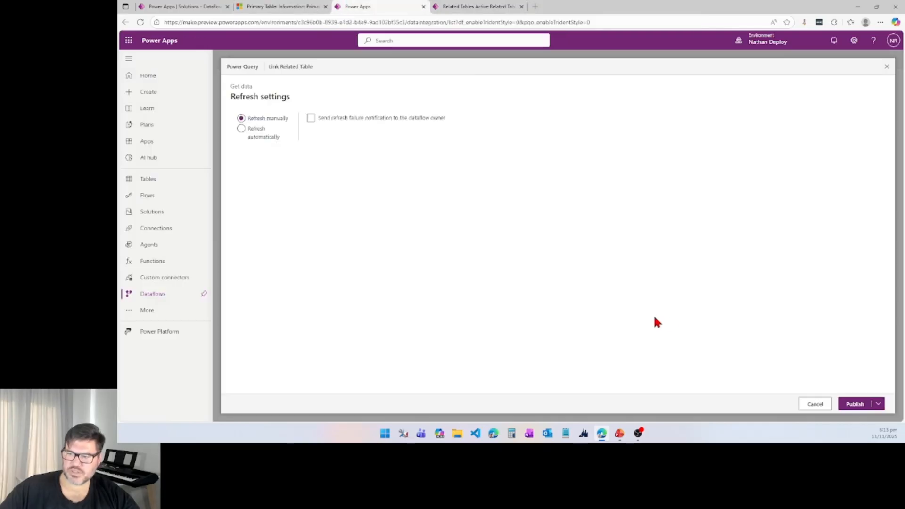
left_click(853, 405)
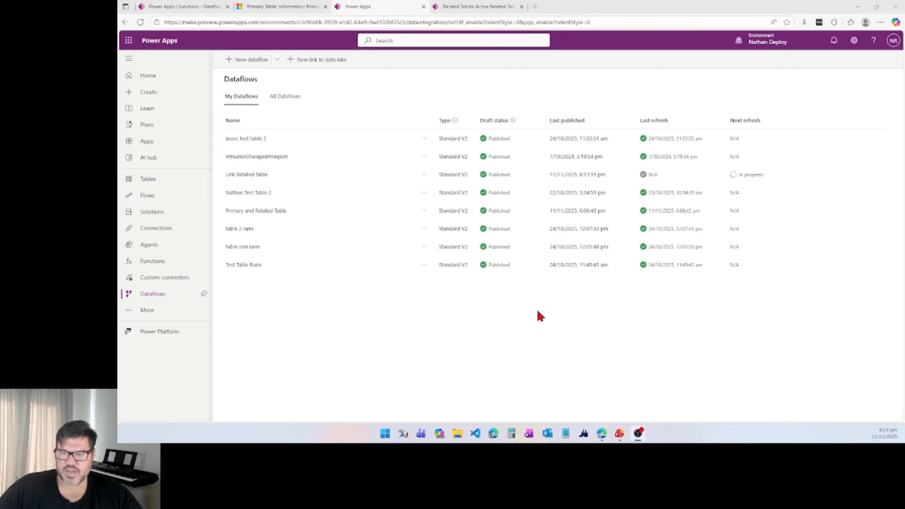
Step: Open Active Related Tables in Excel Online, clear all Primary Table values again, save the sheet for import, and return to the dataflows list
left_click(446, 8)
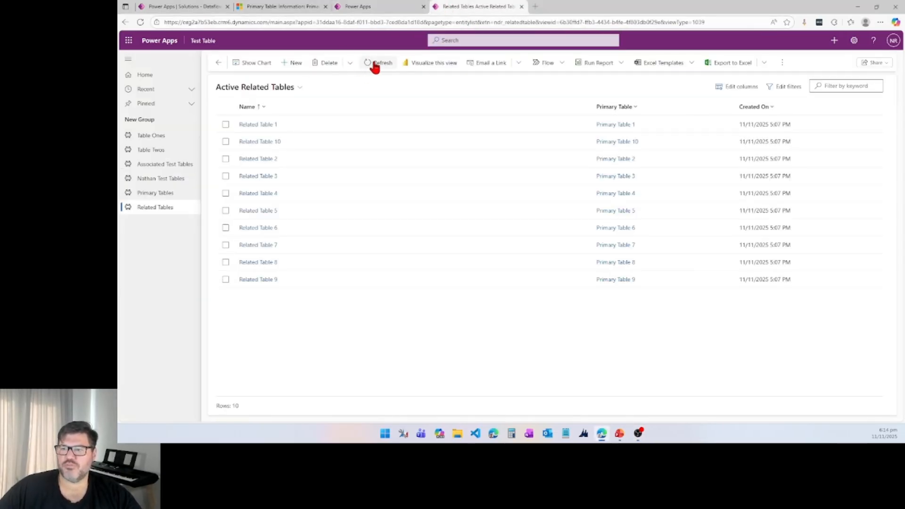
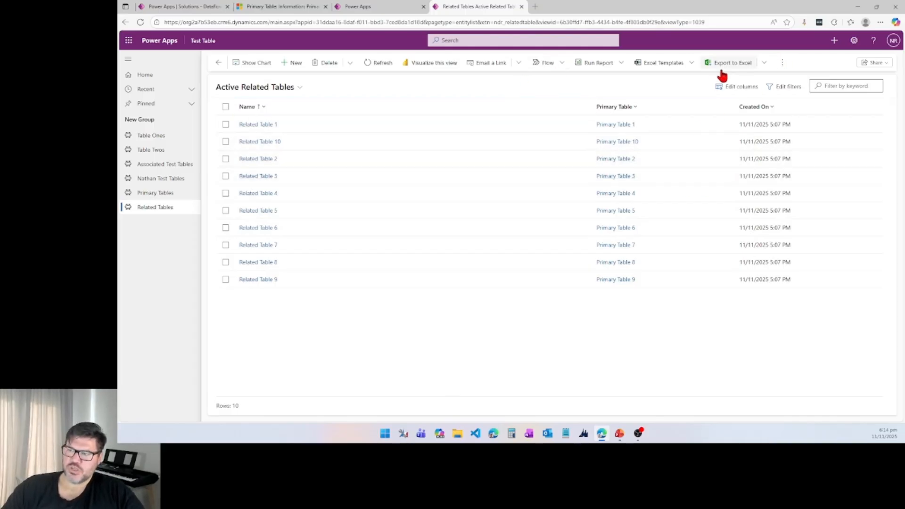
left_click(764, 63)
left_click(795, 80)
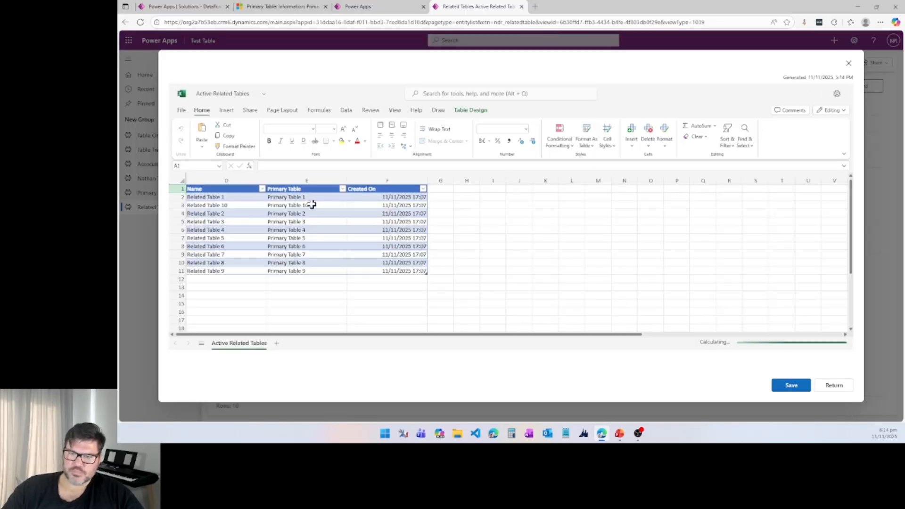
left_click_drag(310, 197, 295, 271)
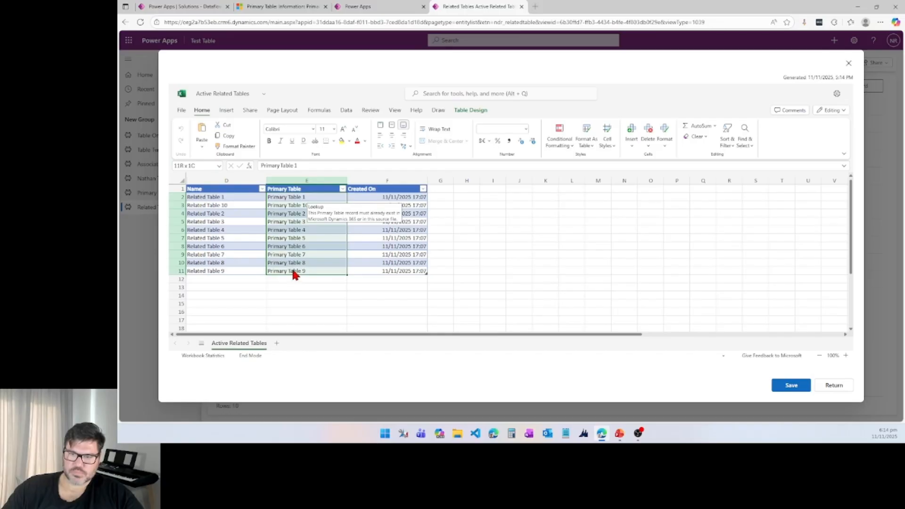
left_click(792, 385)
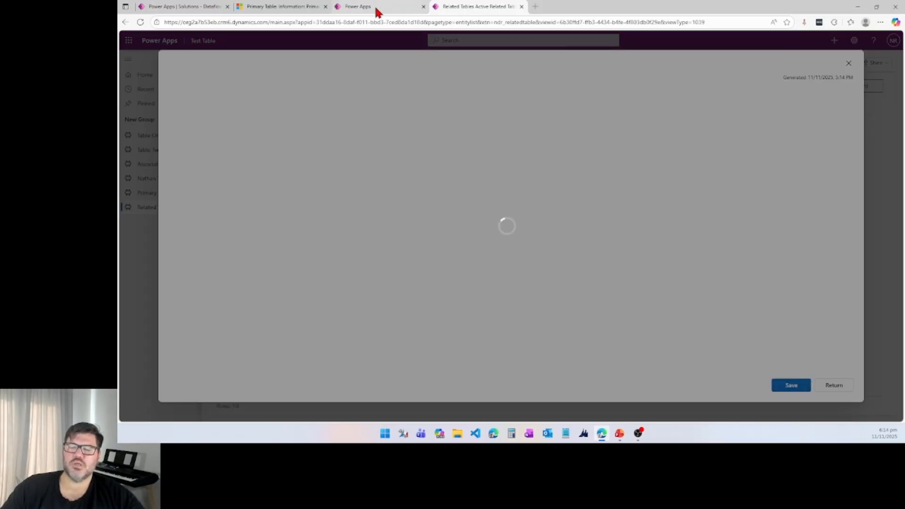
left_click(382, 9)
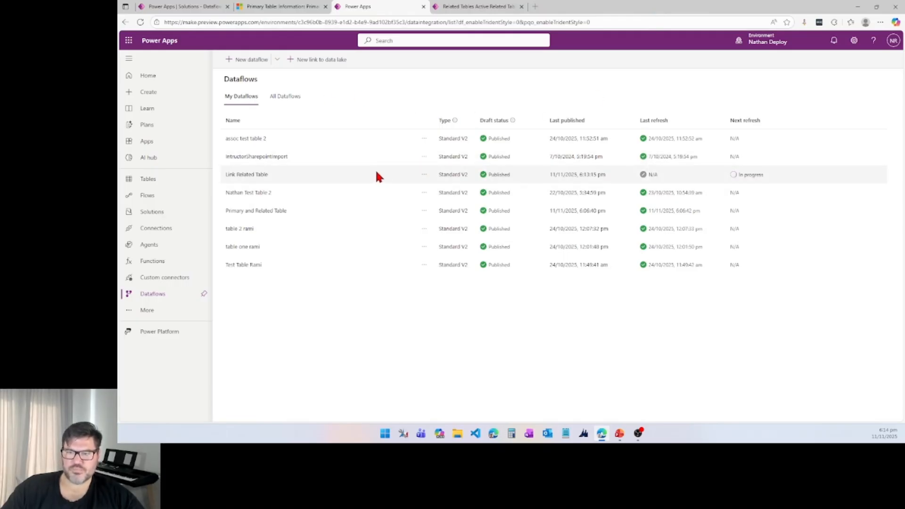
Step: Create a dataflow named Link Related Alternate Method and connect it to Dataverse as the data source, leaving the environment domain blank
left_click(251, 61)
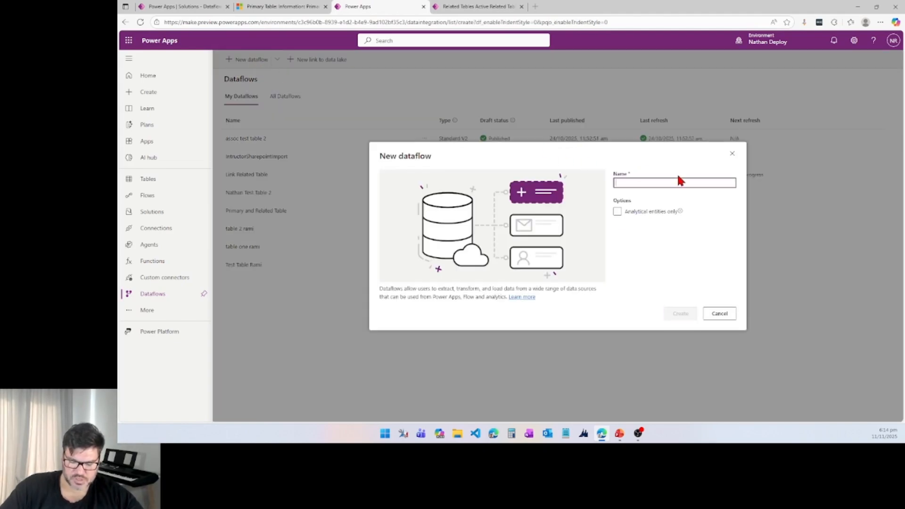
type("Link Related A")
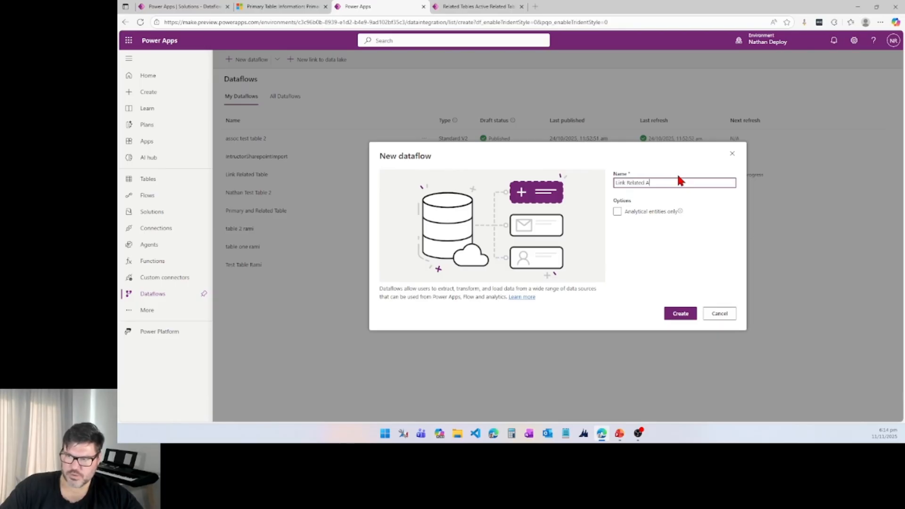
type("lternate Met")
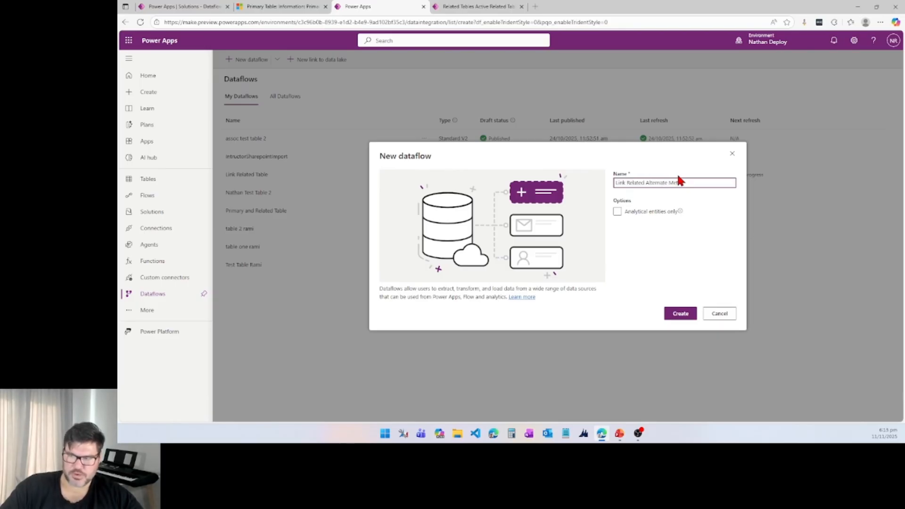
type("hod")
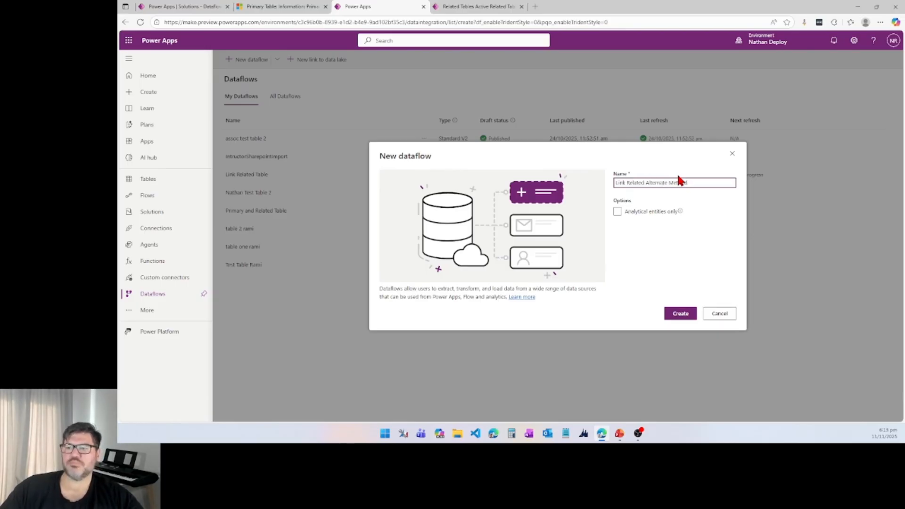
left_click(679, 314)
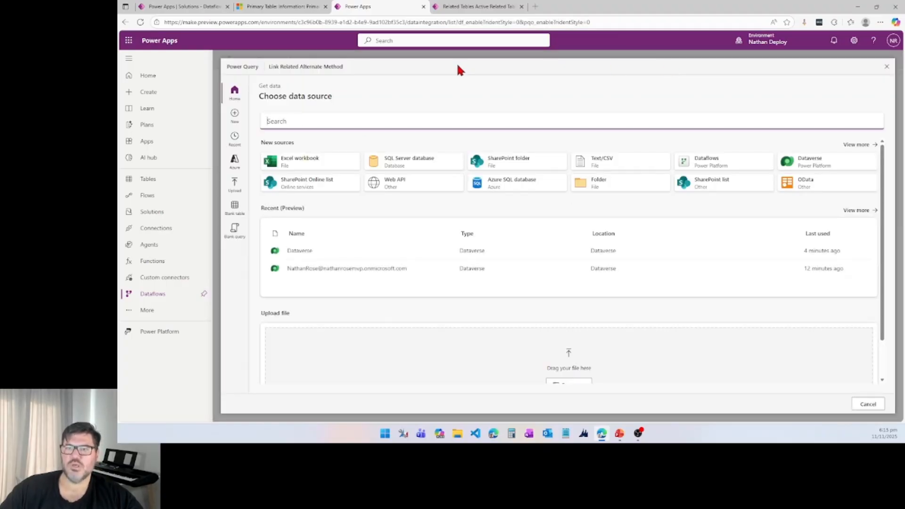
left_click(825, 163)
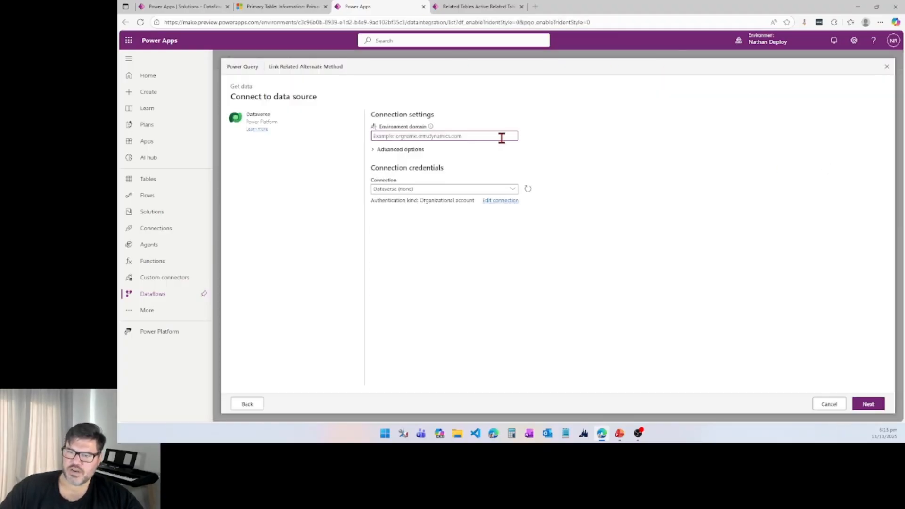
left_click(868, 404)
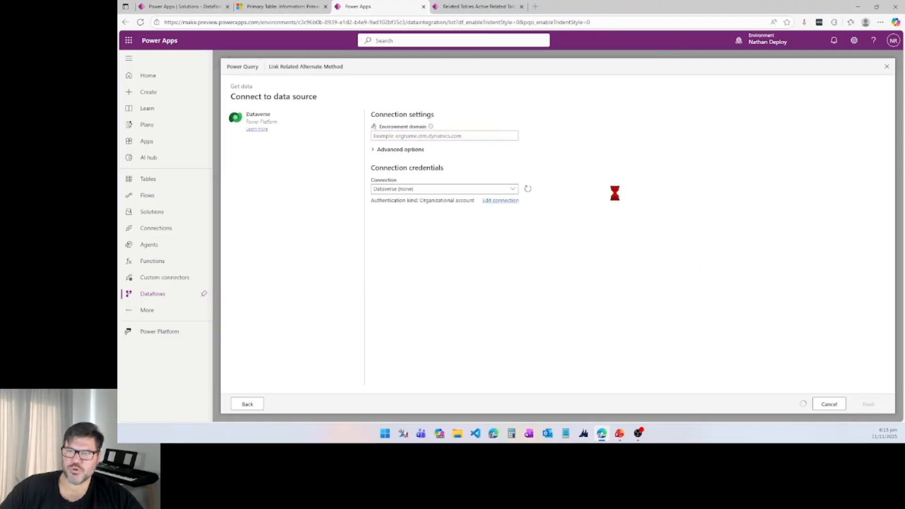
Step: Dismiss the Data Submitted for Import notice over the Active Related Tables list and return to the dataflow's data selection
left_click(467, 7)
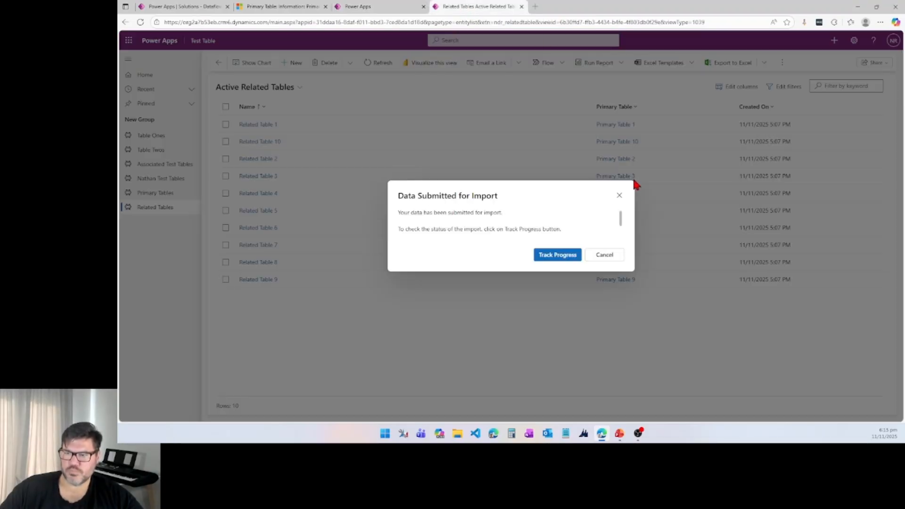
left_click(604, 255)
left_click(349, 7)
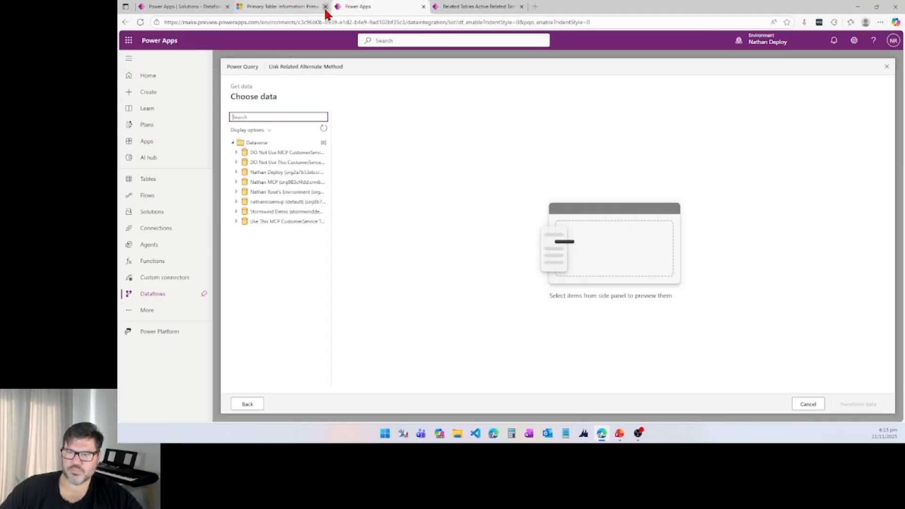
Step: Connect to the source MCP environment, find its ndr_ tables, and bring ndr_primarytable and ndr_relatedtable into the query editor
left_click(236, 182)
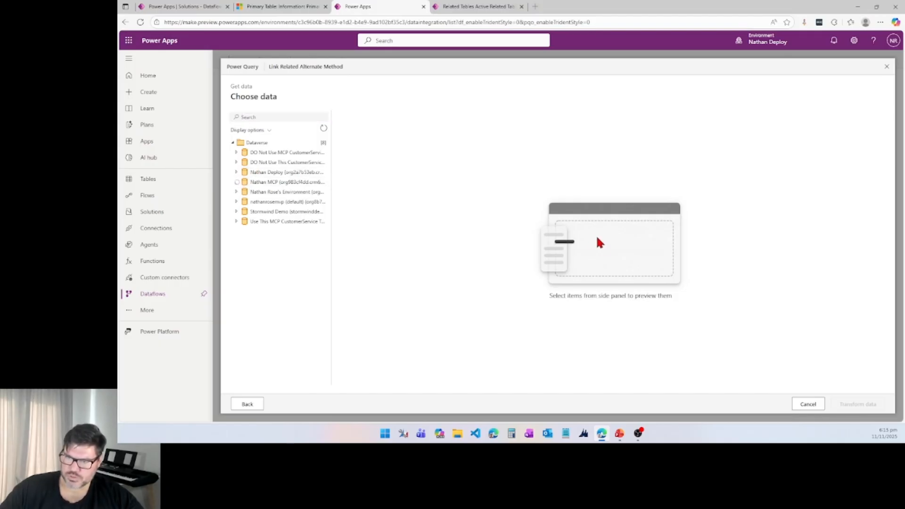
left_click(866, 144)
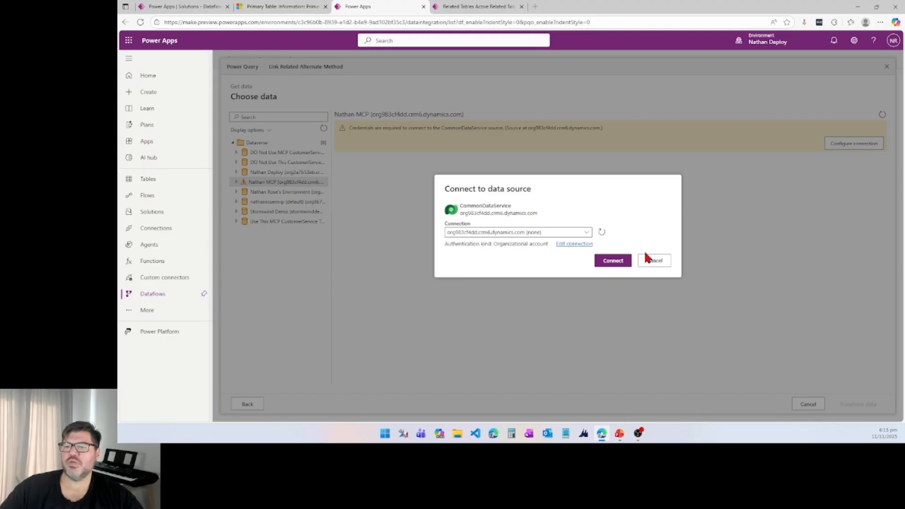
left_click(612, 261)
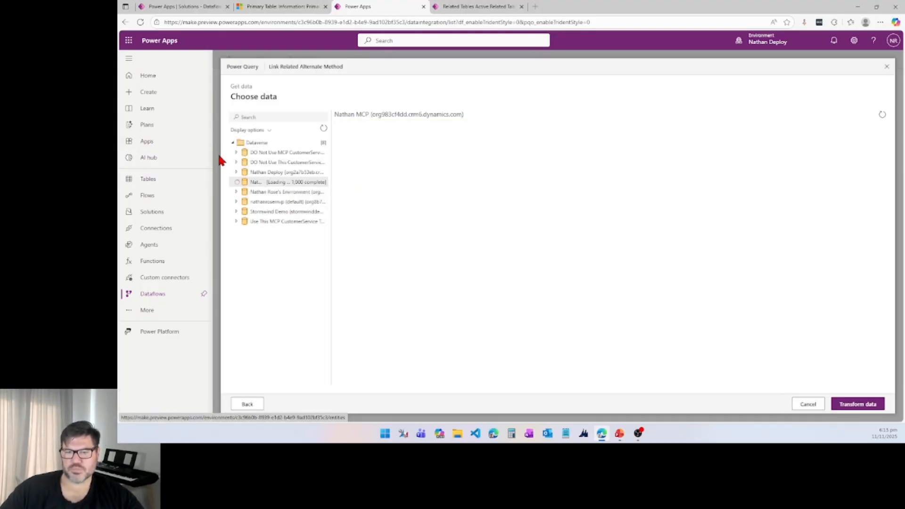
left_click(300, 117)
type("ndr_")
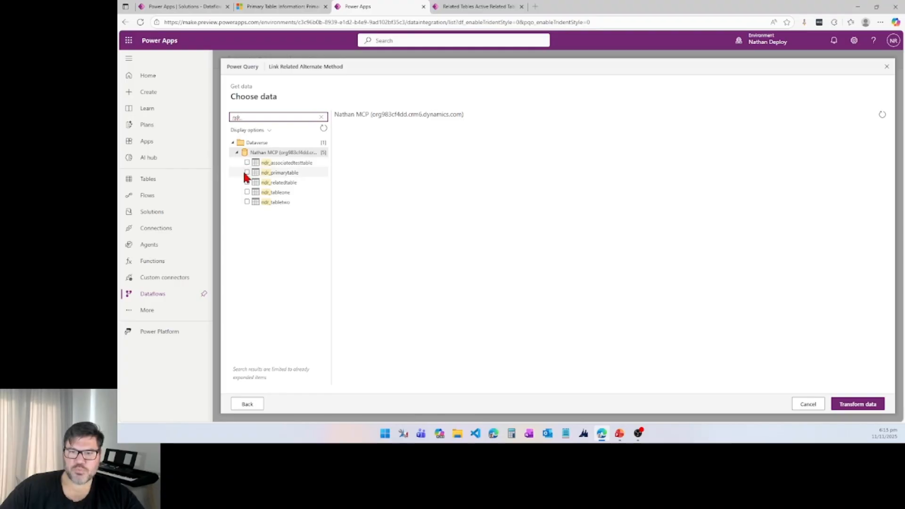
left_click(247, 173)
left_click(246, 183)
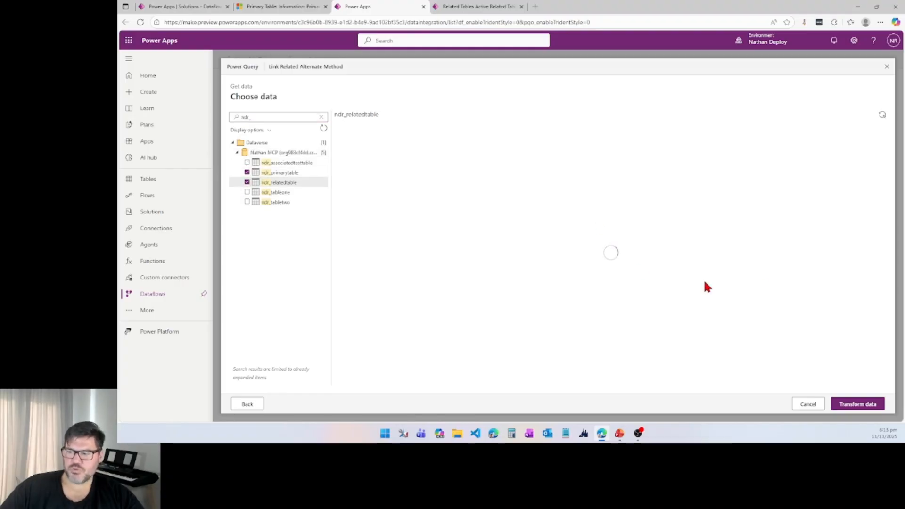
left_click(851, 407)
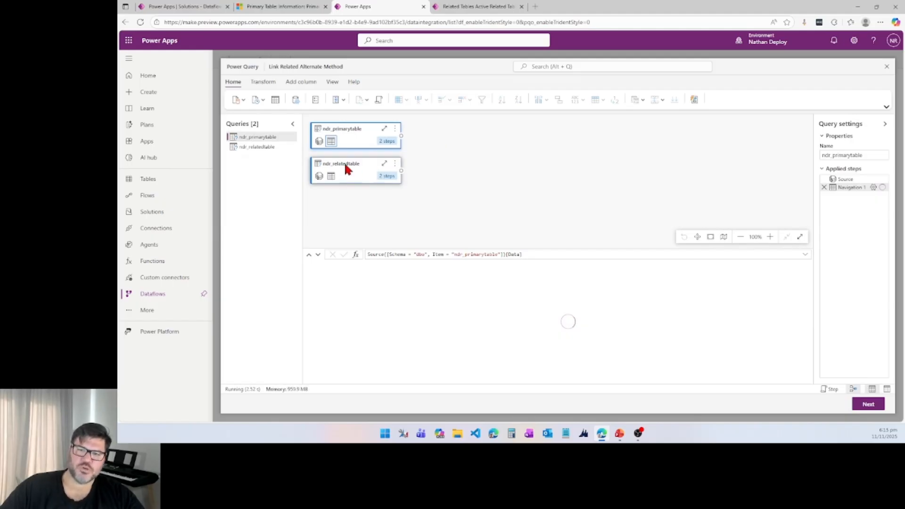
Step: Add a Choose columns step to ndr_primarytable that keeps only ndr_primarytableid and ndr_primarytablealtkey
left_click(382, 130)
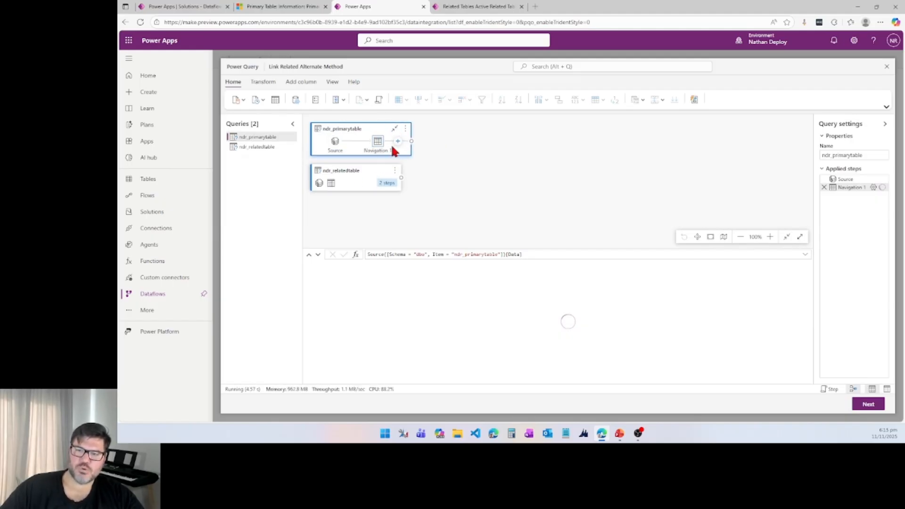
left_click(399, 142)
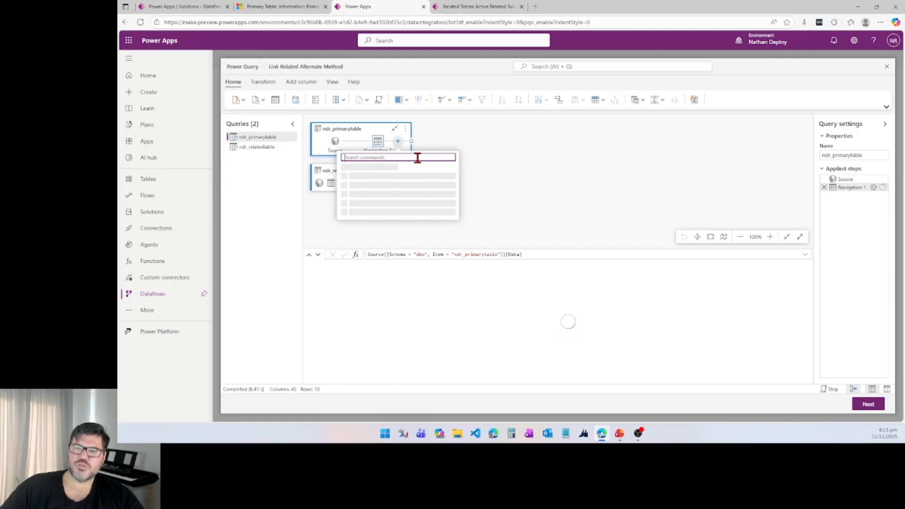
type("choose")
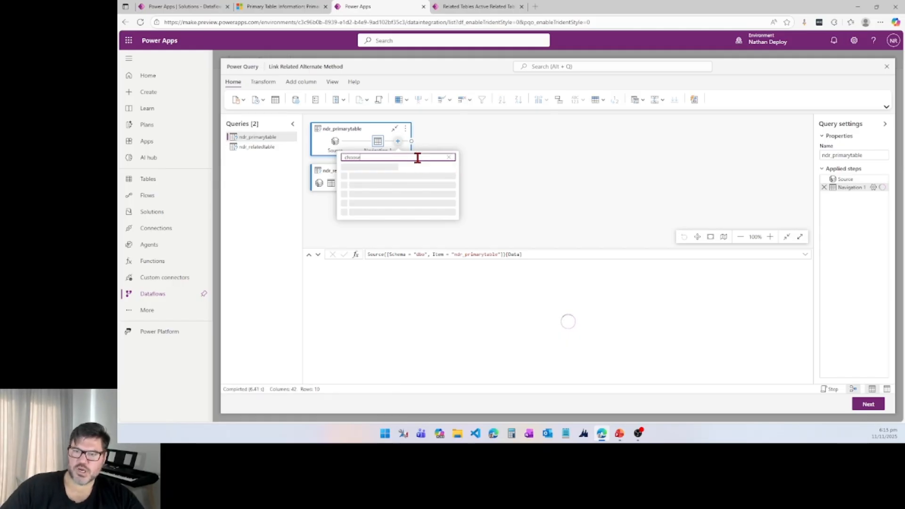
left_click(362, 175)
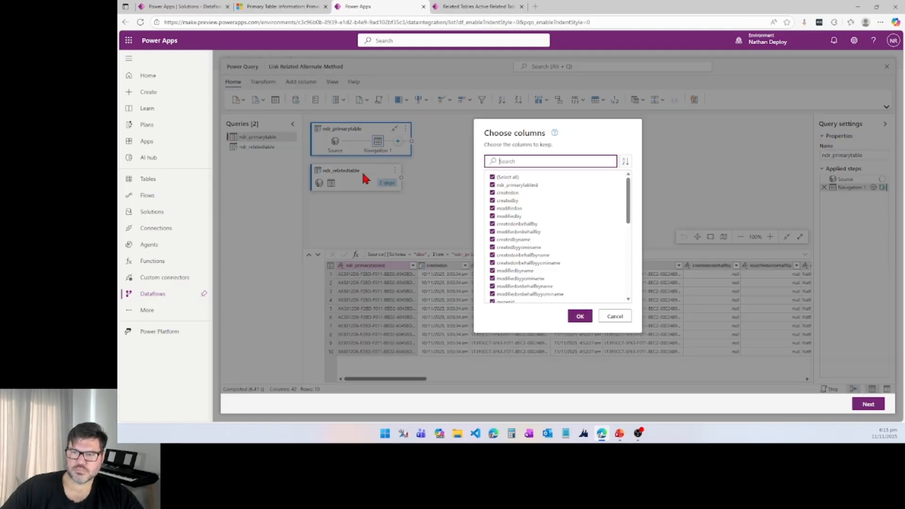
left_click(492, 176)
left_click(492, 184)
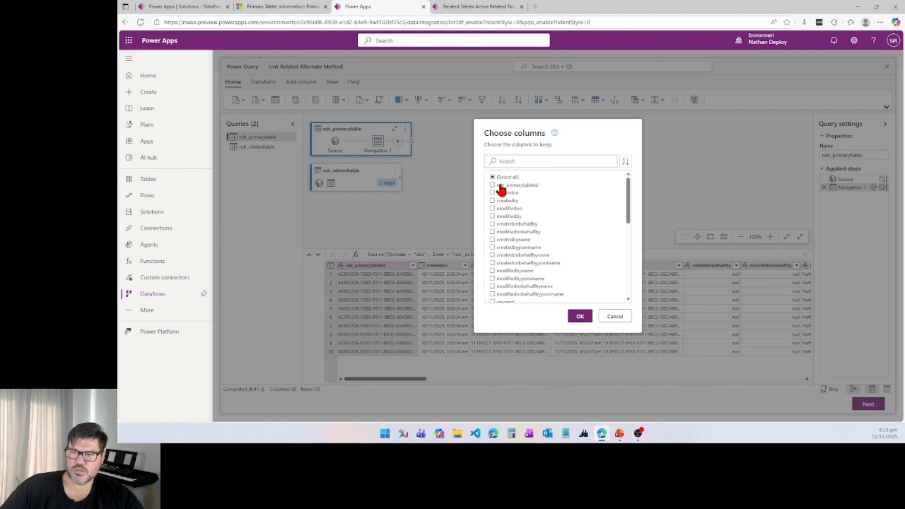
left_click_drag(629, 197, 607, 248)
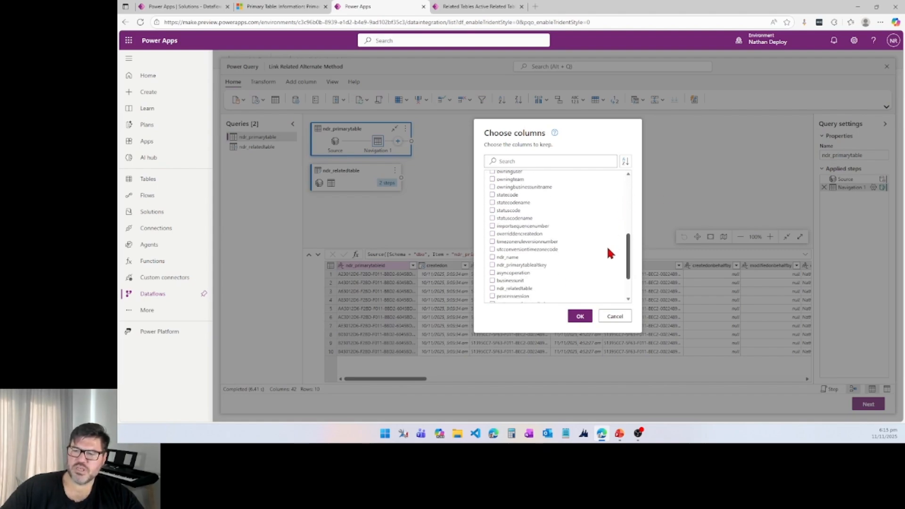
left_click(504, 266)
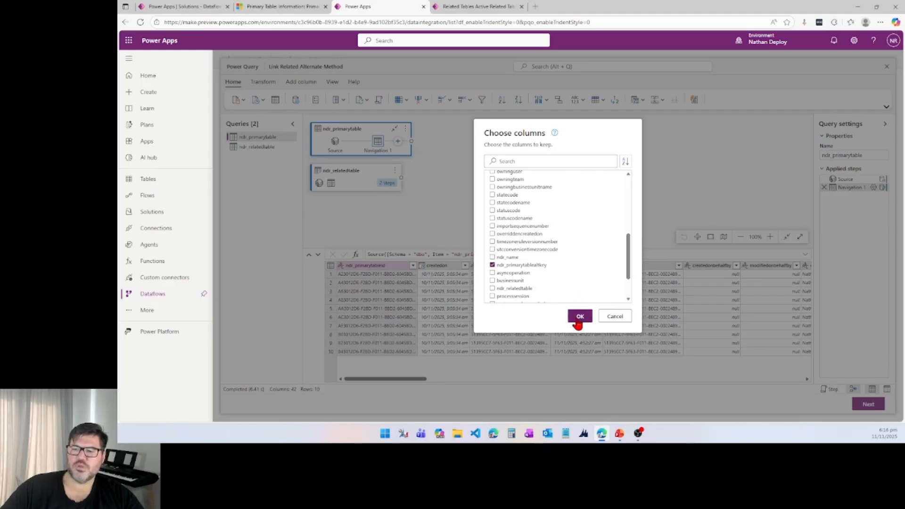
left_click(579, 317)
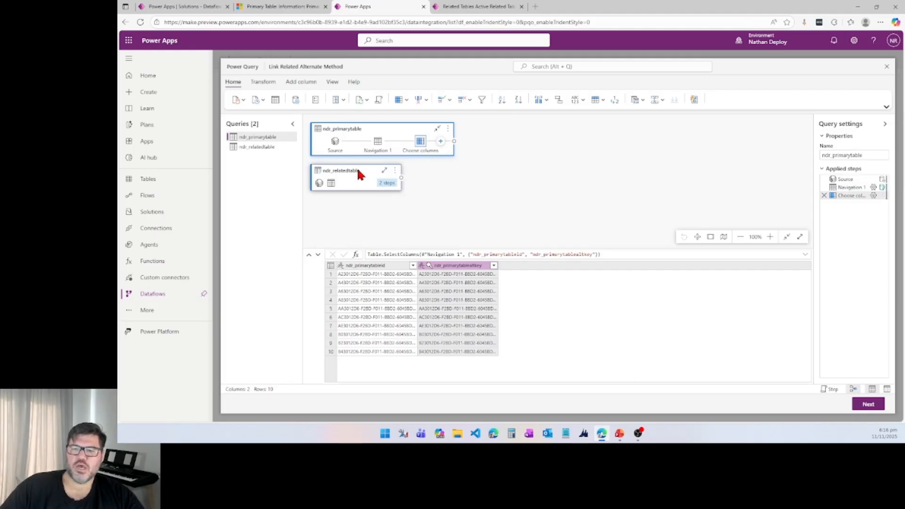
Step: Add a Choose columns step to ndr_relatedtable that keeps only ndr_relatedtableid and ndr_primarytableid
left_click(384, 171)
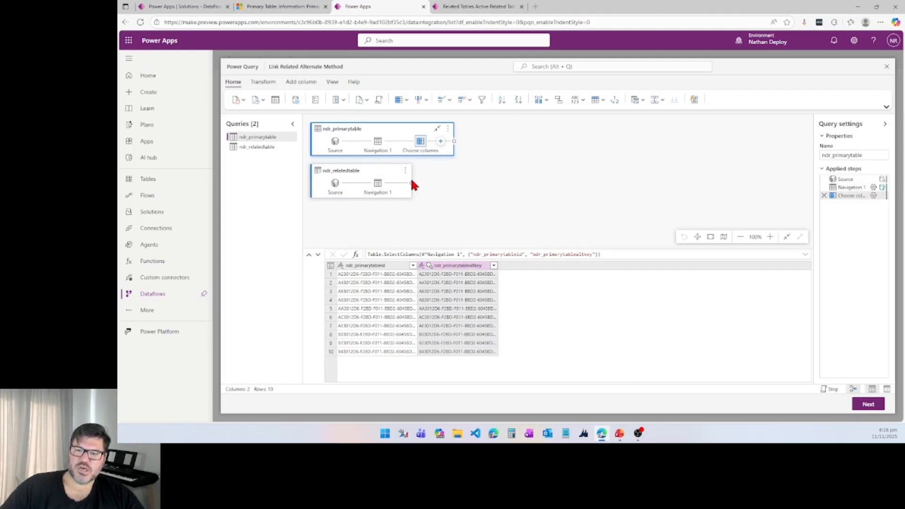
left_click(400, 186)
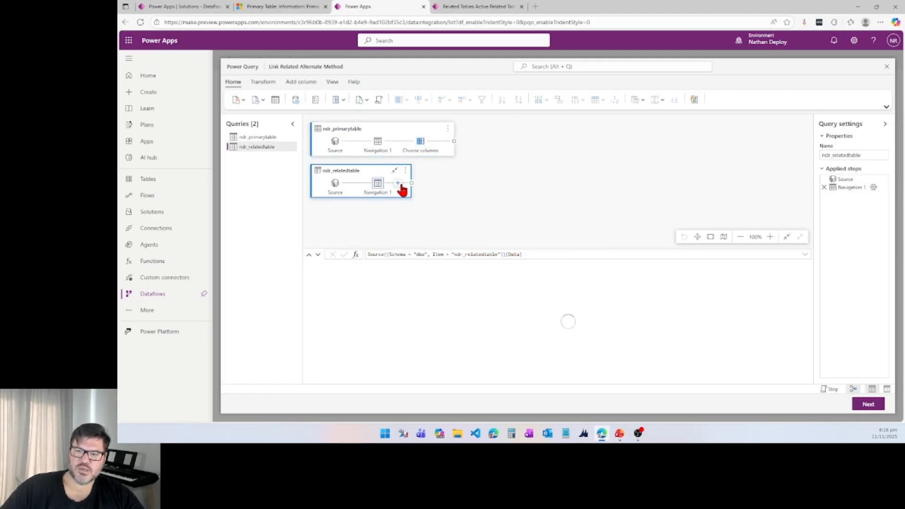
left_click(399, 184)
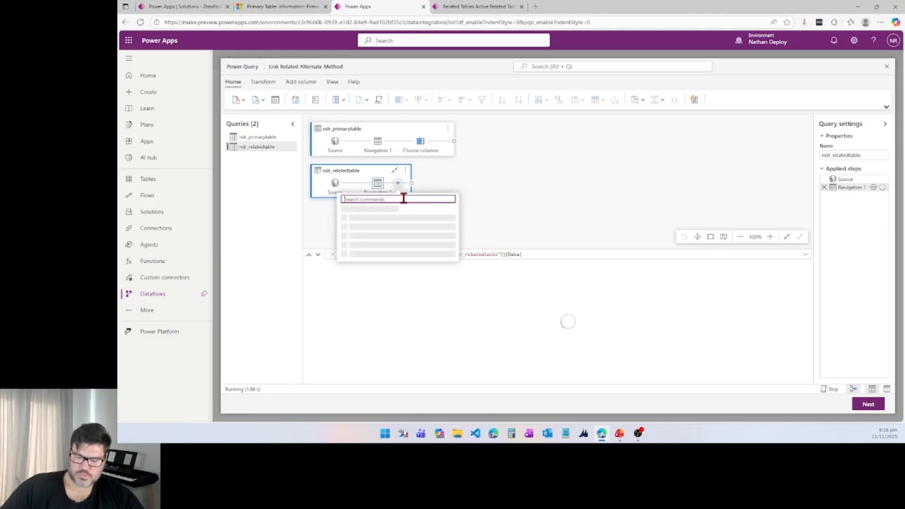
type("choose")
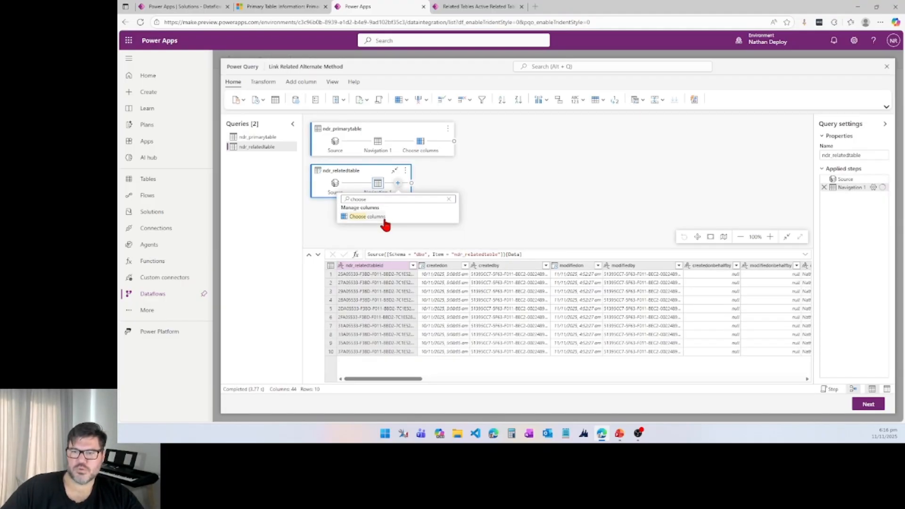
left_click(394, 217)
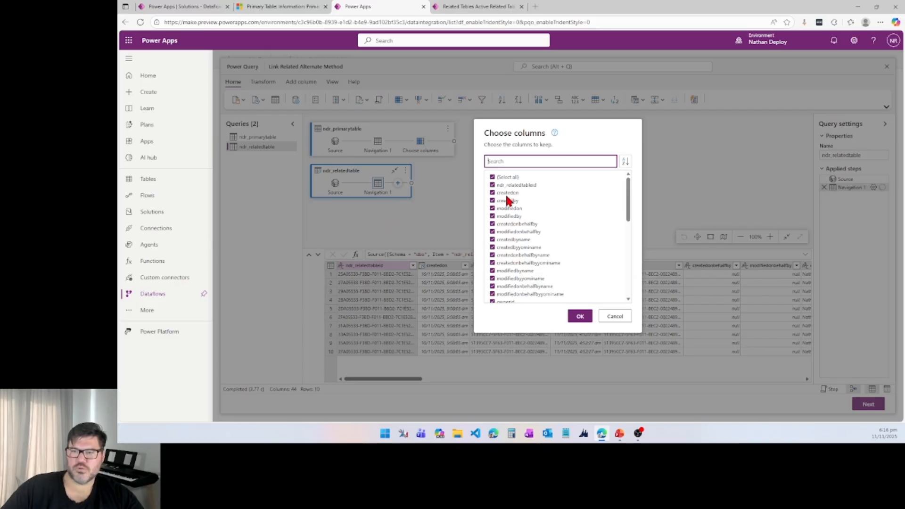
left_click(525, 186)
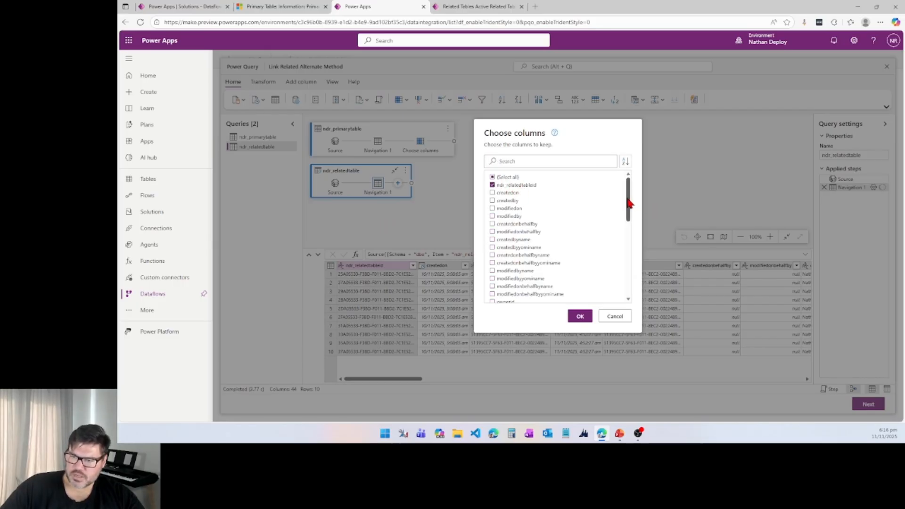
left_click_drag(629, 203, 614, 233)
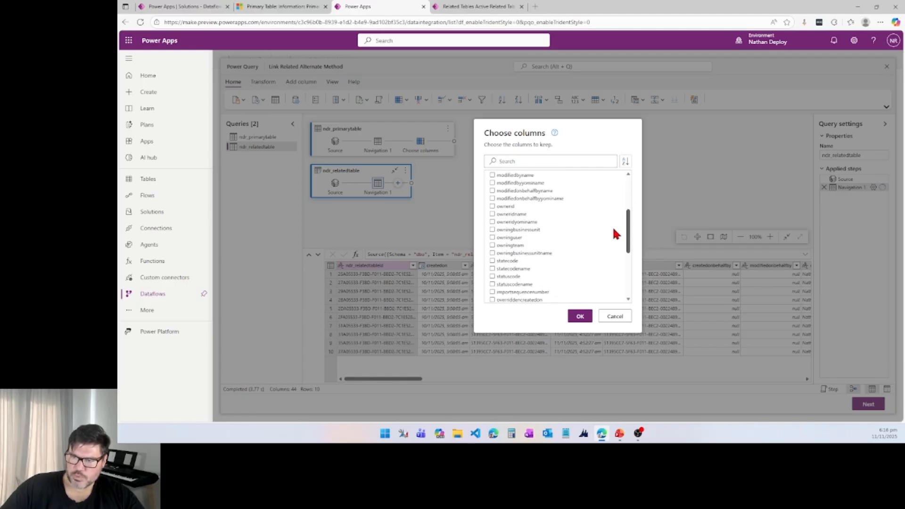
scroll(609, 238, "down", 3)
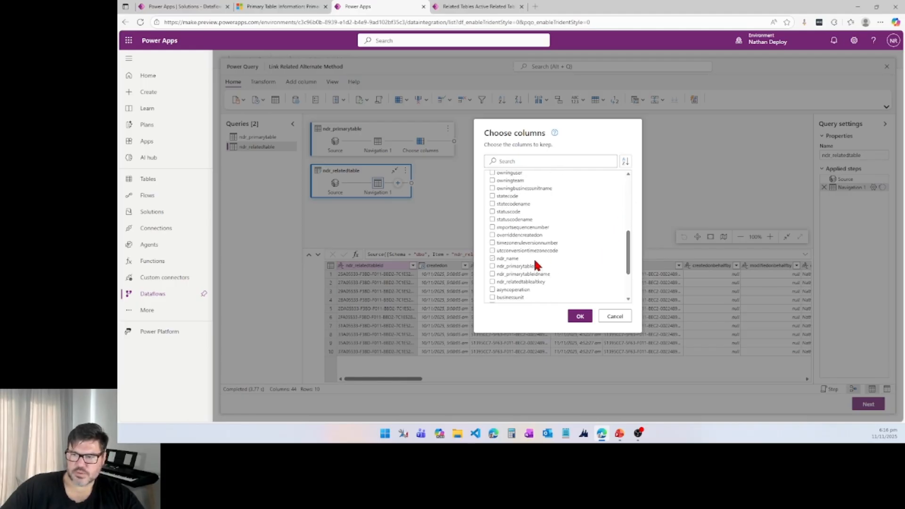
left_click(519, 267)
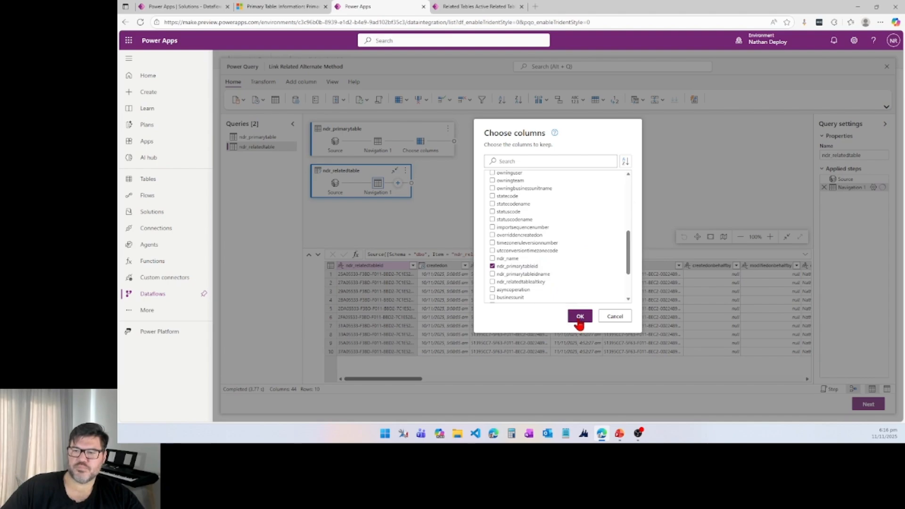
left_click(580, 316)
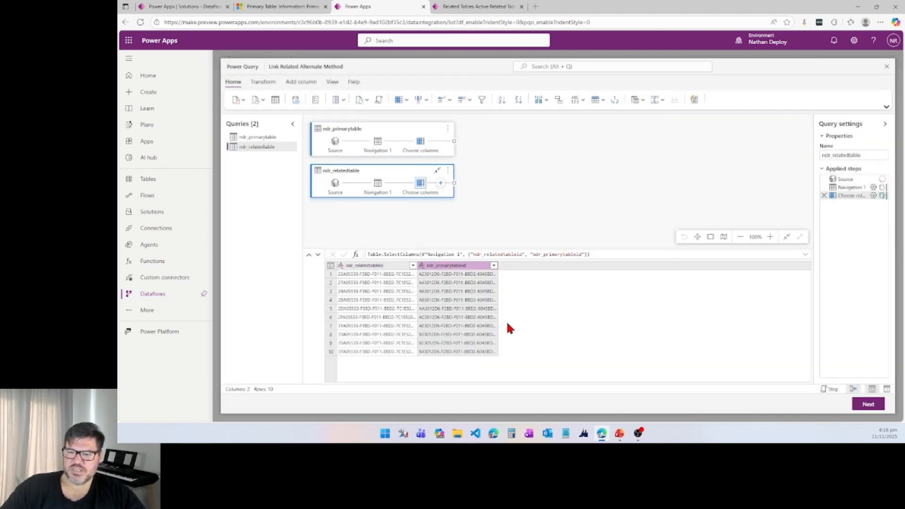
Step: Edit the Choose columns step of ndr_relatedtable so it also keeps the ndr_primarytable record column
double_click(424, 186)
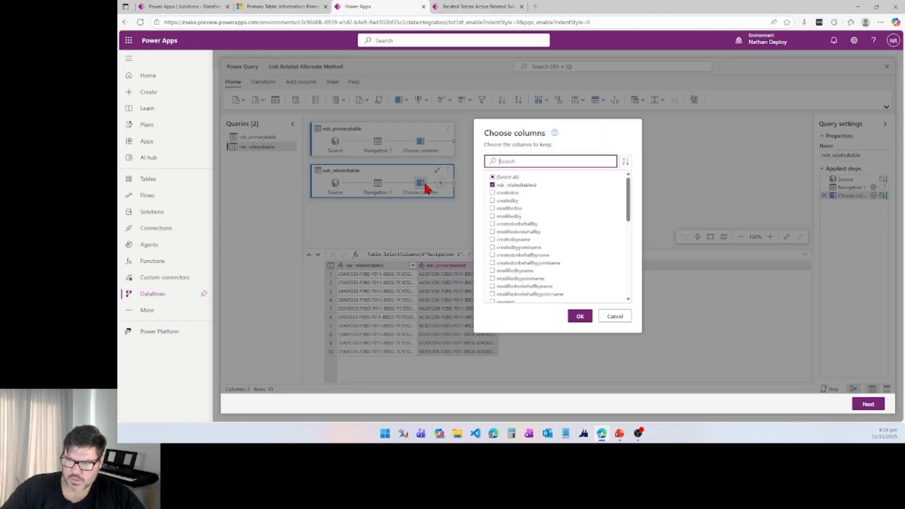
scroll(607, 234, "down", 10)
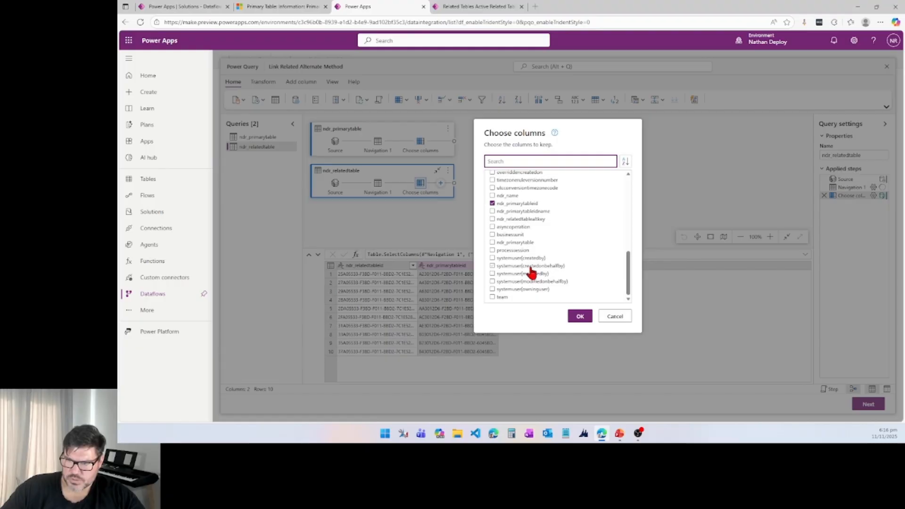
left_click(514, 244)
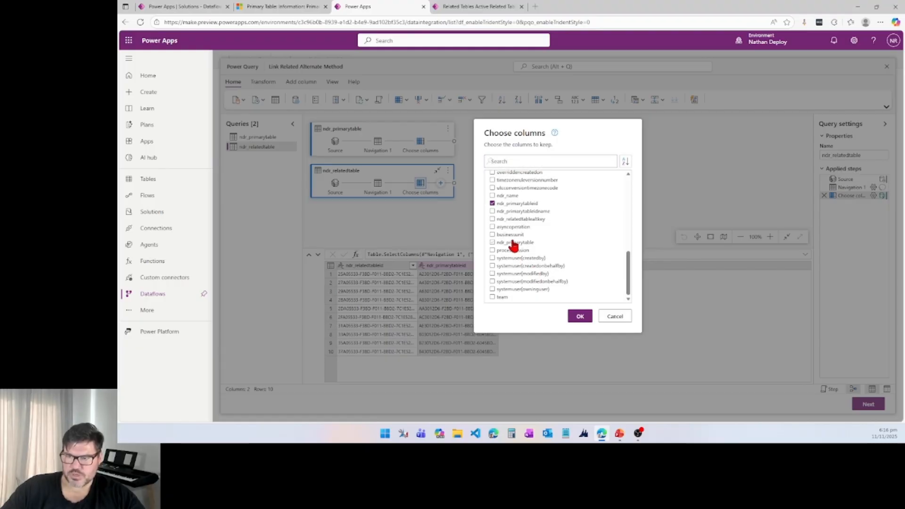
left_click(580, 316)
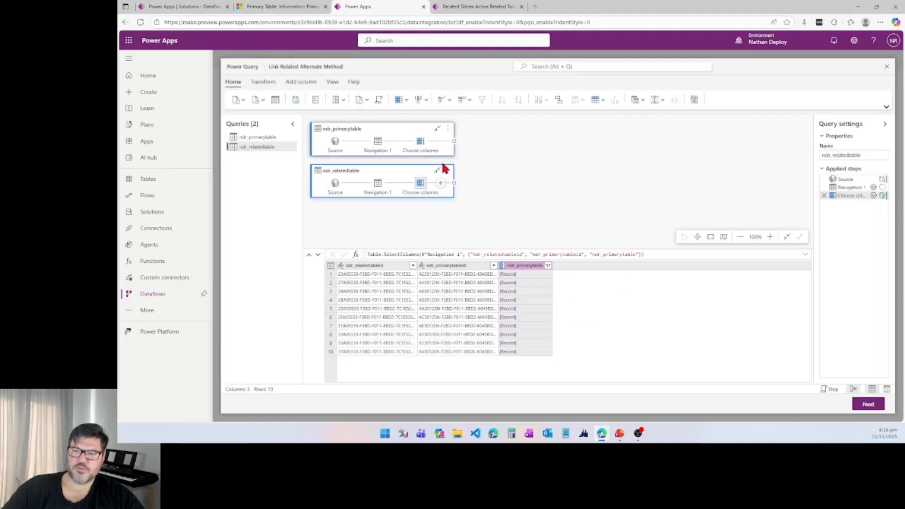
Step: Expand the ndr_primarytable record column in ndr_relatedtable to only ndr_primarytablealtkey, without the original column name as prefix
left_click(548, 265)
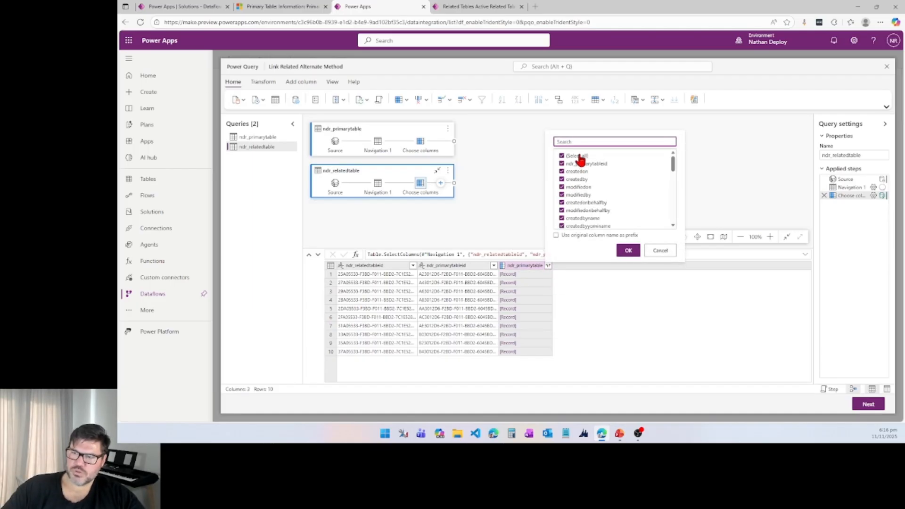
left_click(578, 156)
scroll(601, 194, "down", 5)
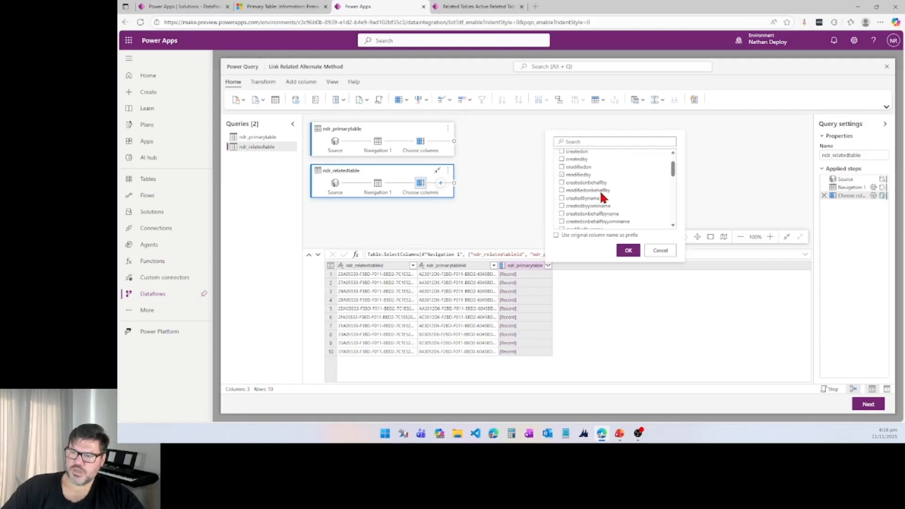
scroll(601, 197, "down", 4)
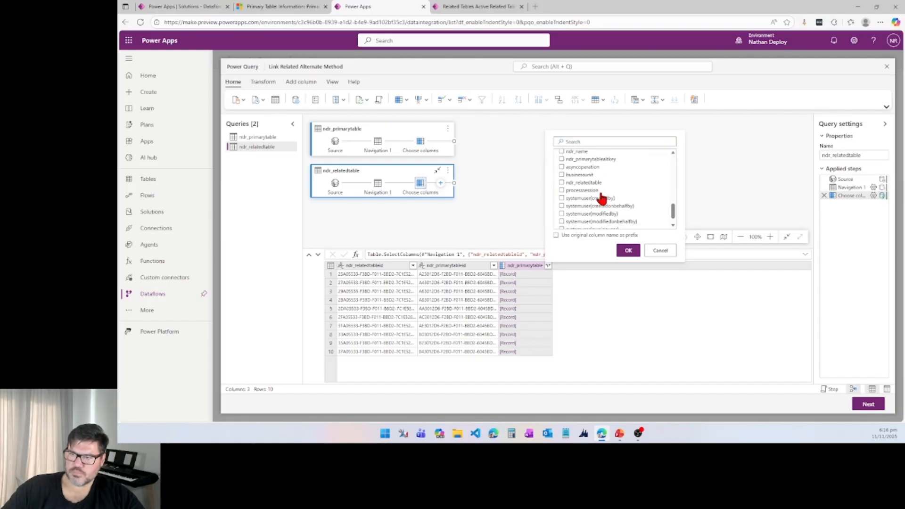
left_click(598, 159)
left_click(629, 251)
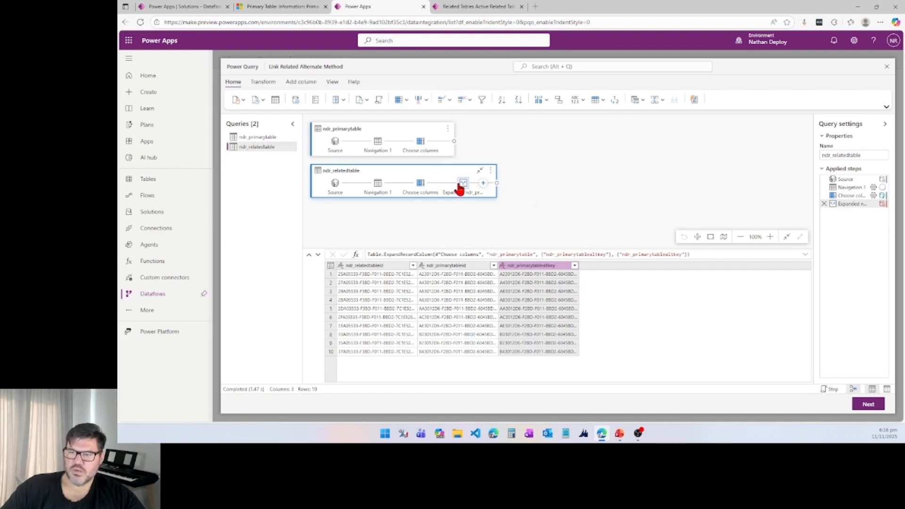
Step: Set up a Merge queries step joining ndr_relatedtable to ndr_primarytable with an Inner join on ndr_primarytablealtkey in both tables
mouse_move(462, 187)
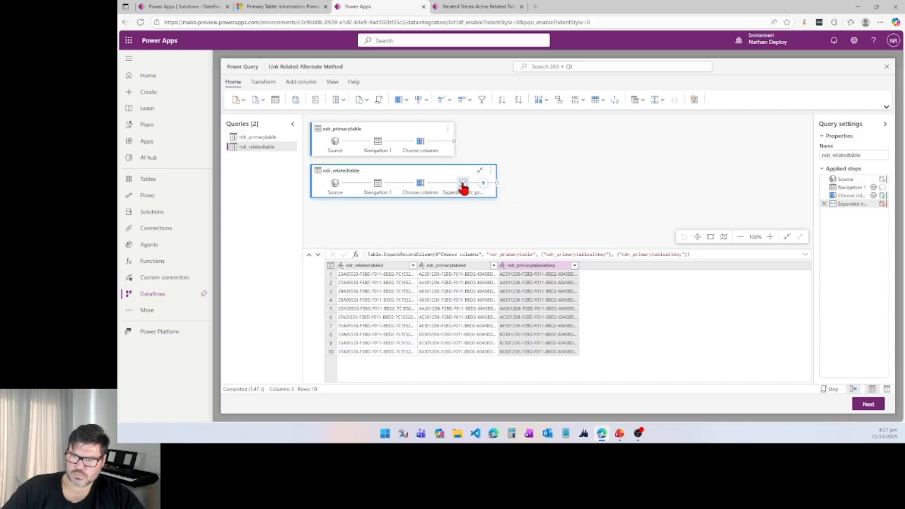
left_click(483, 184)
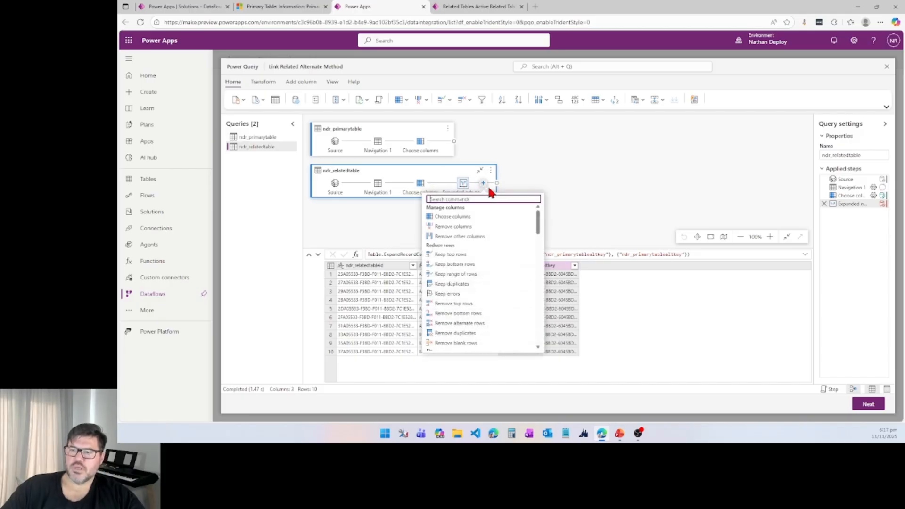
type("merge")
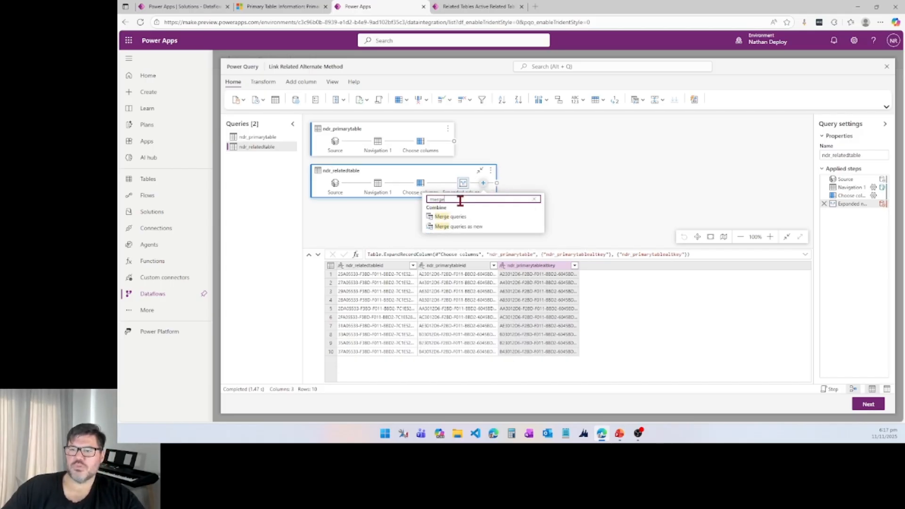
left_click(448, 217)
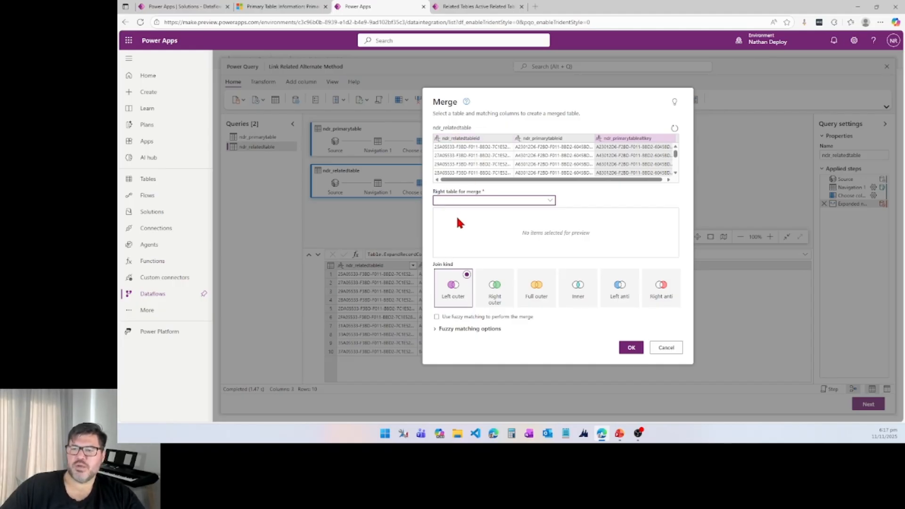
left_click(509, 201)
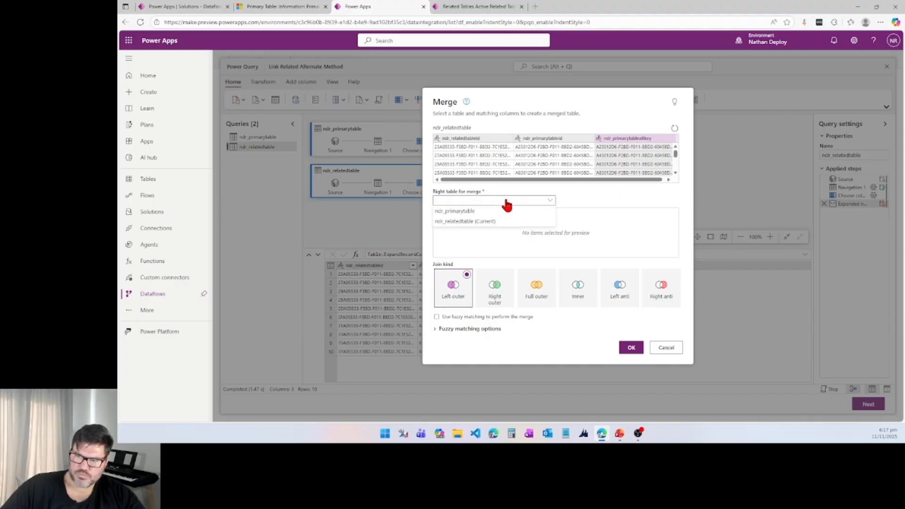
left_click(458, 211)
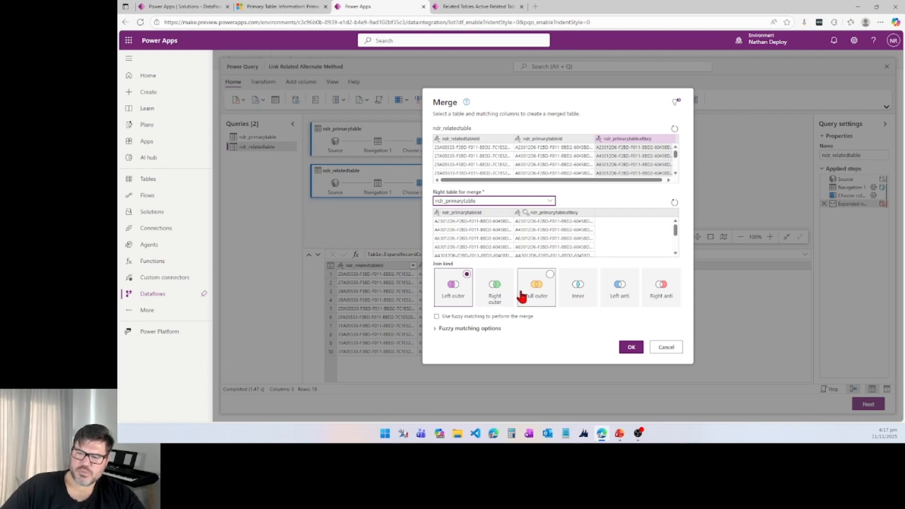
left_click(586, 291)
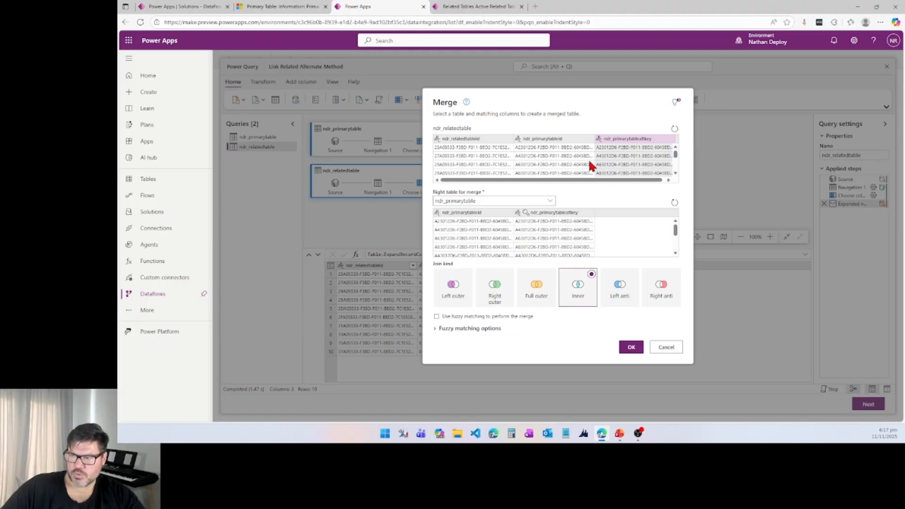
left_click(649, 141)
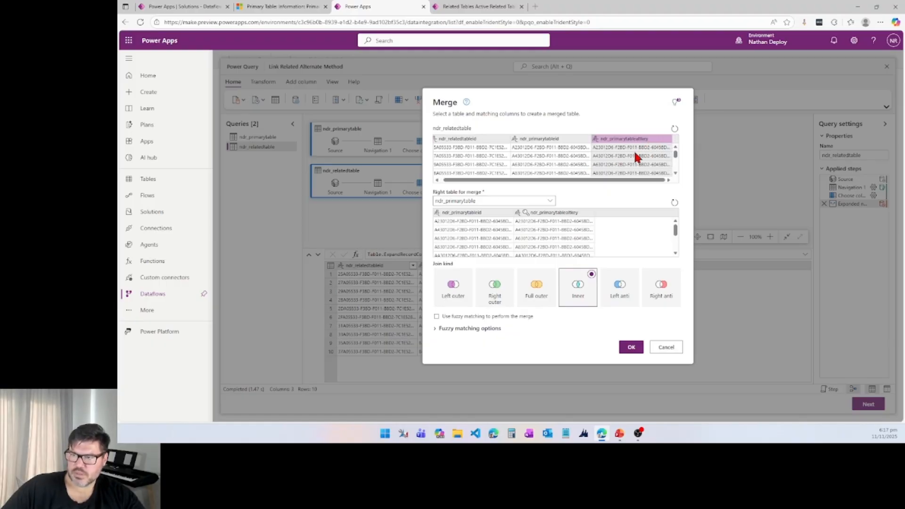
left_click(542, 213)
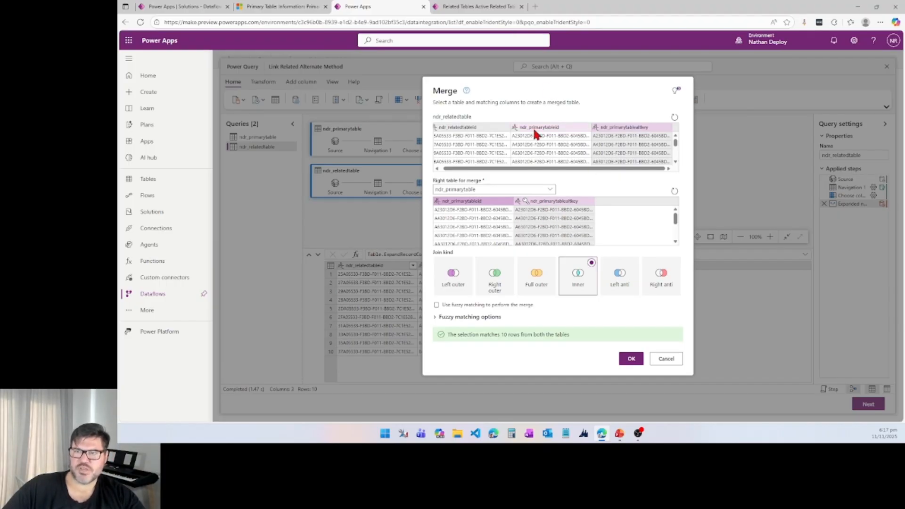
Step: Refresh the Active Related Tables list to check the Primary Table lookups, and return to the merge settings
left_click(489, 7)
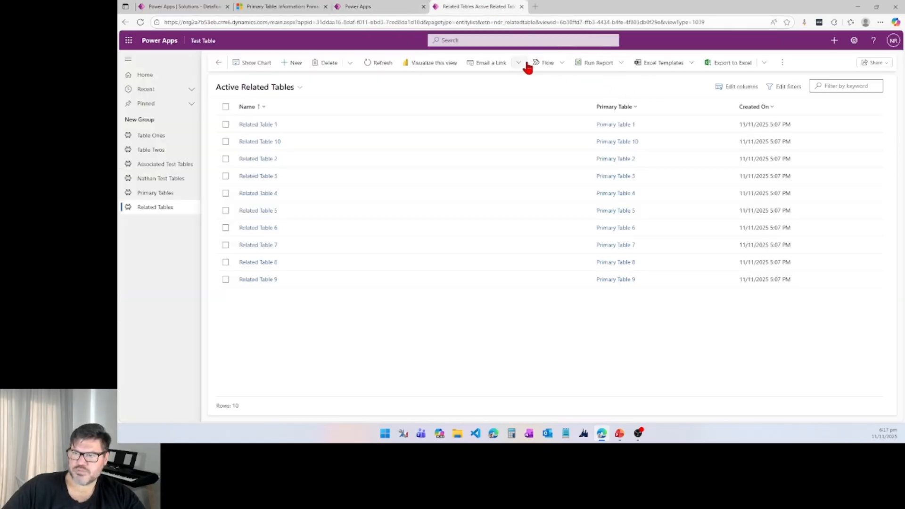
left_click(393, 67)
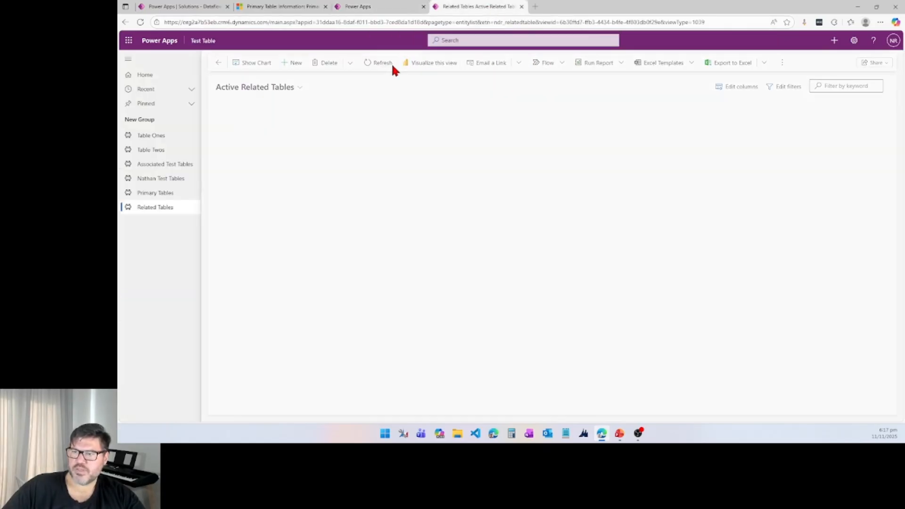
left_click(389, 6)
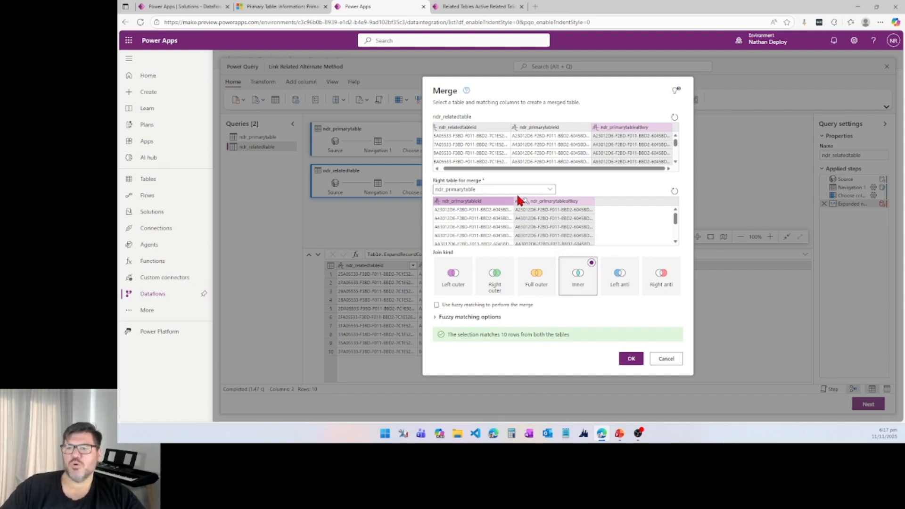
Step: Apply the merge, proceed to the destination settings and set ndr_primarytable to Do not load
left_click(632, 360)
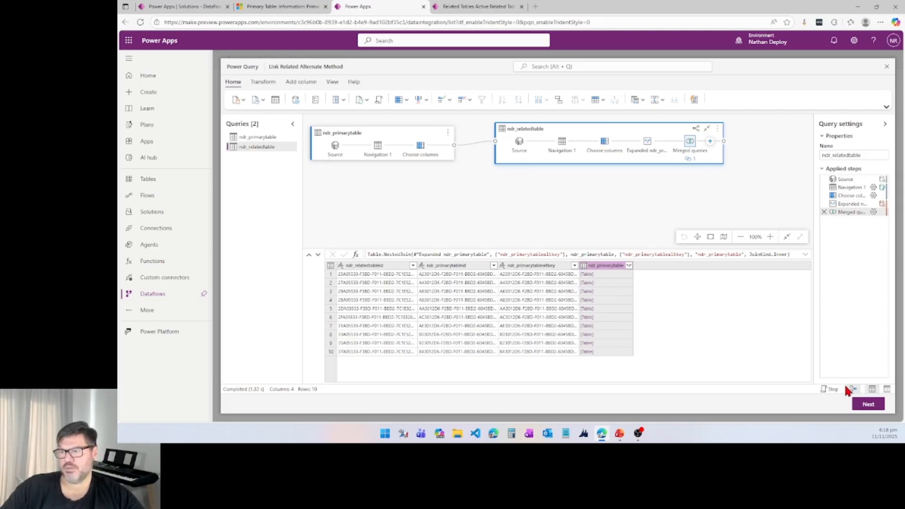
left_click(863, 408)
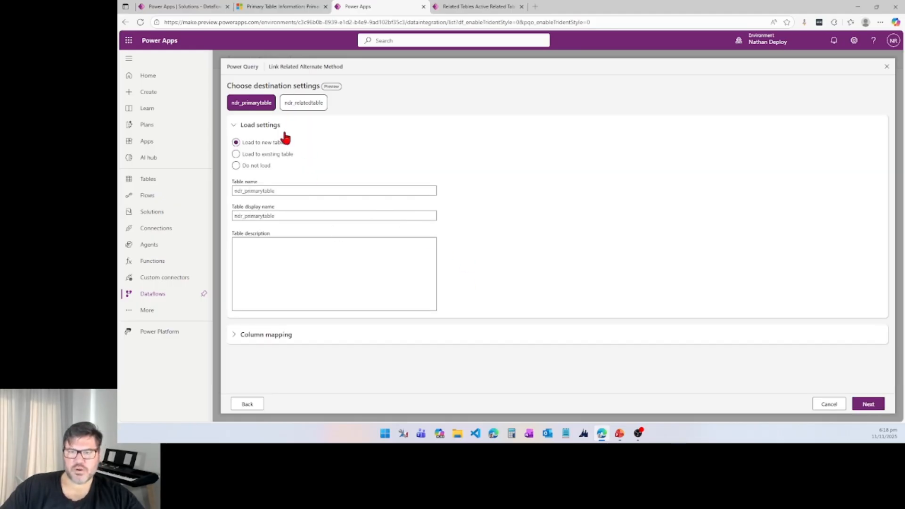
left_click(292, 101)
left_click(267, 100)
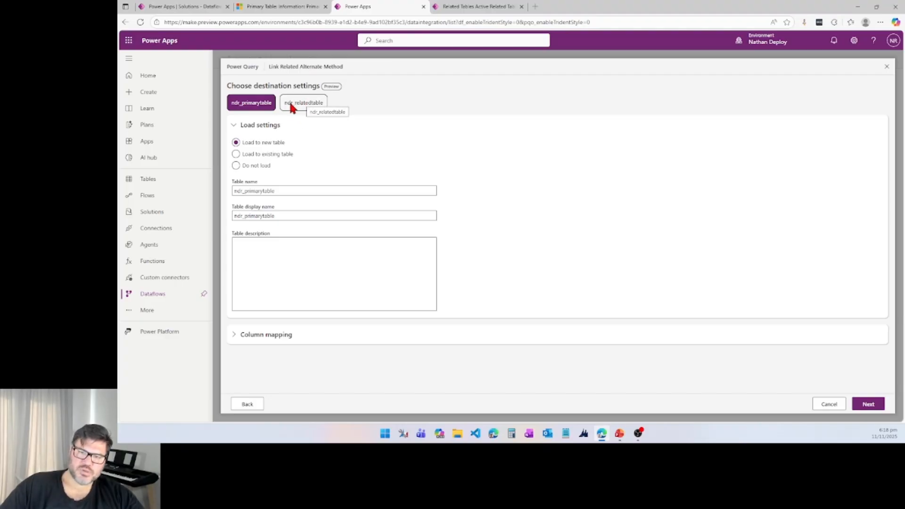
left_click(256, 167)
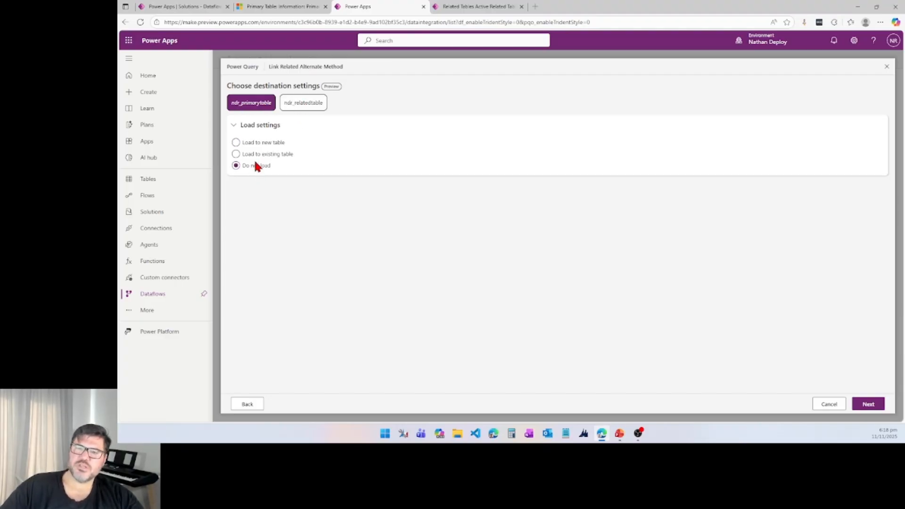
Step: Set ndr_relatedtable to load into the existing table ndr_RelatedTable using the Merge import method
left_click(302, 103)
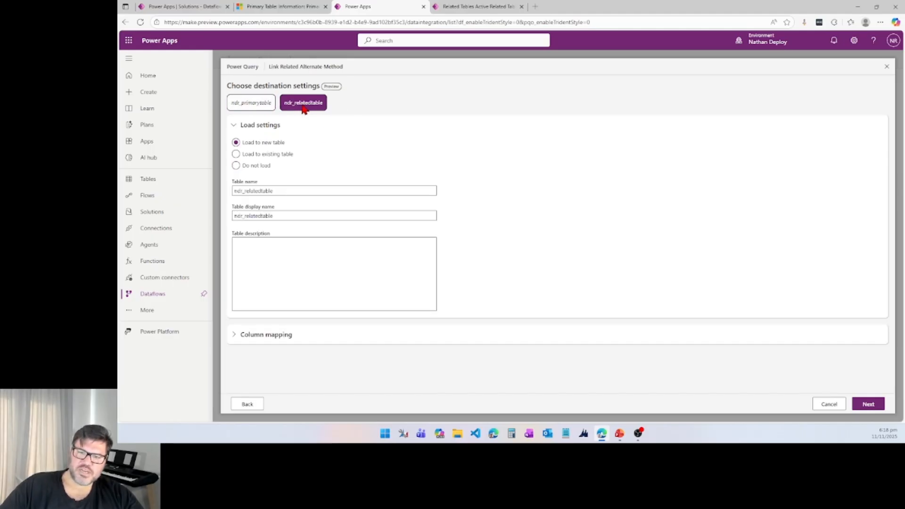
left_click(265, 155)
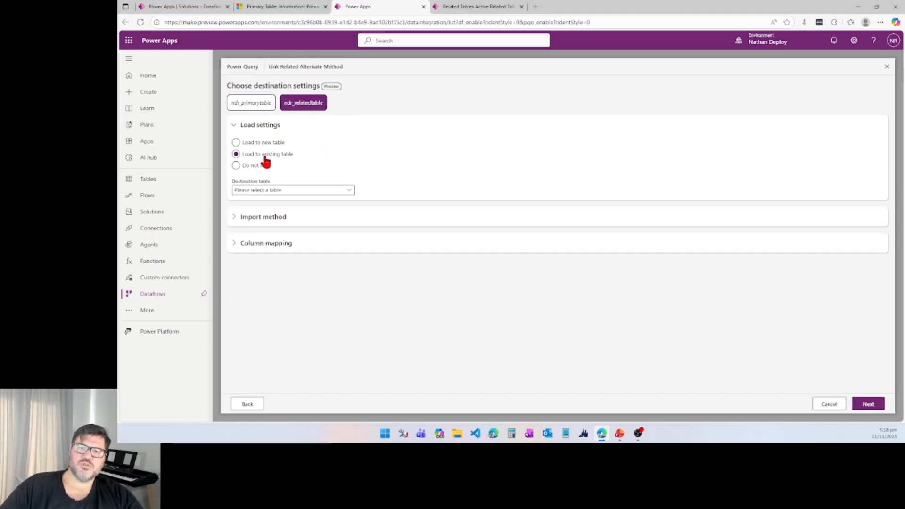
left_click(282, 190)
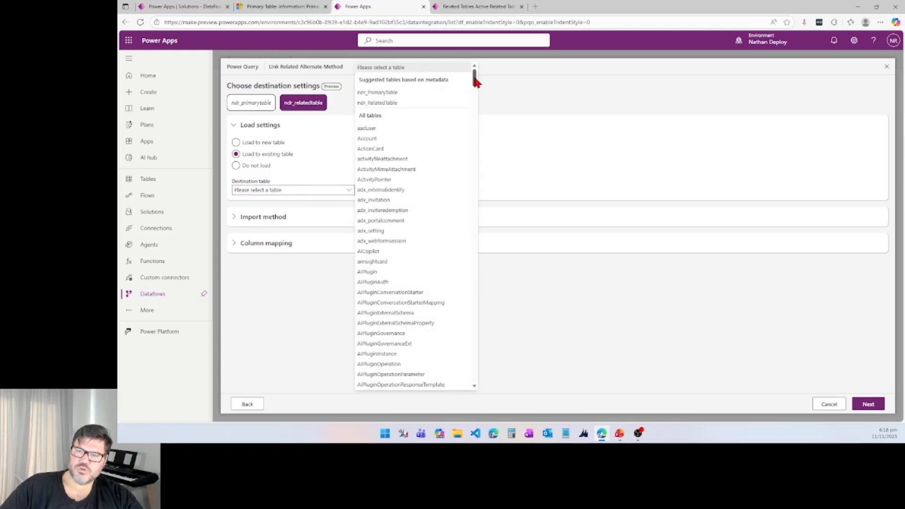
left_click_drag(475, 81, 454, 295)
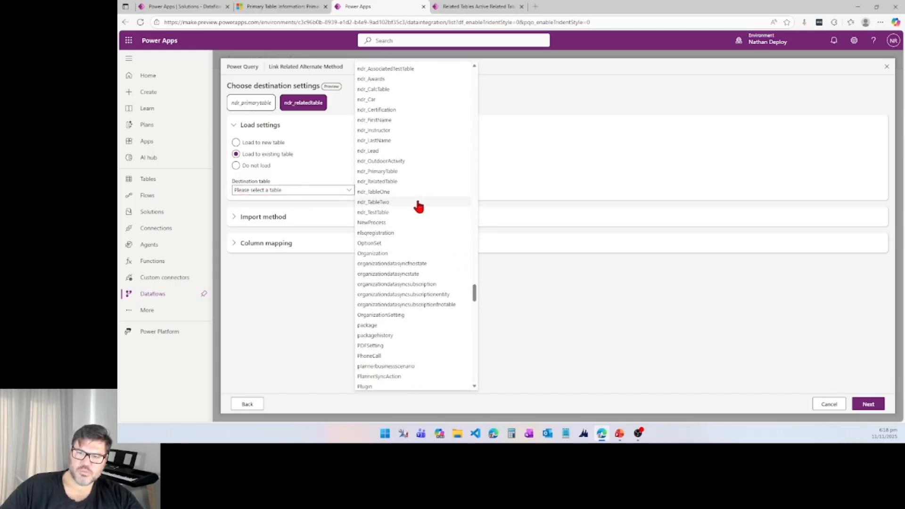
left_click(380, 182)
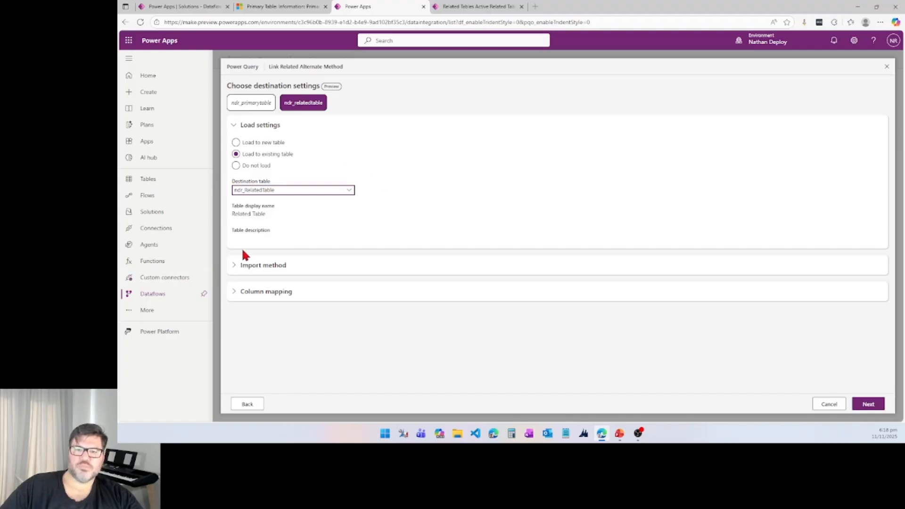
left_click(262, 265)
left_click(384, 192)
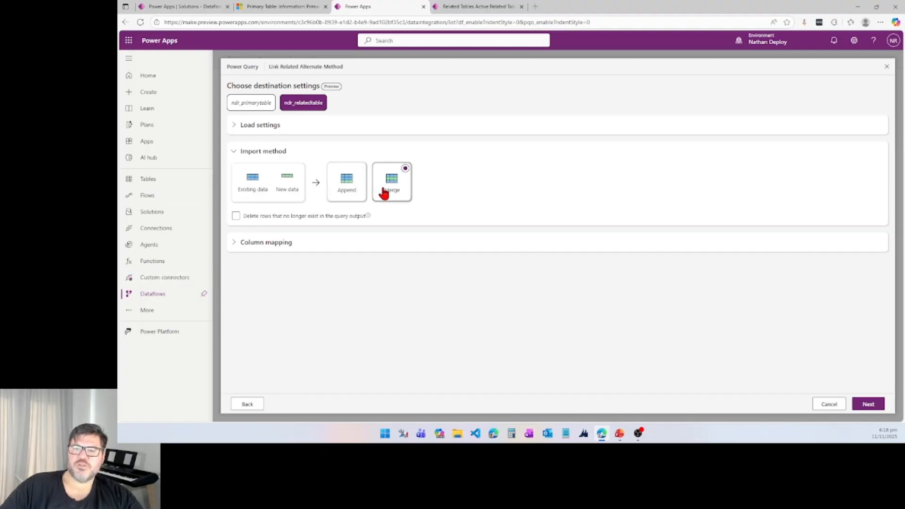
Step: Set ndr_RelatedTableId as the primary key and map ndr_primarytablealtkey to the ndr_PrimaryTableId lookup's destination column
left_click(279, 242)
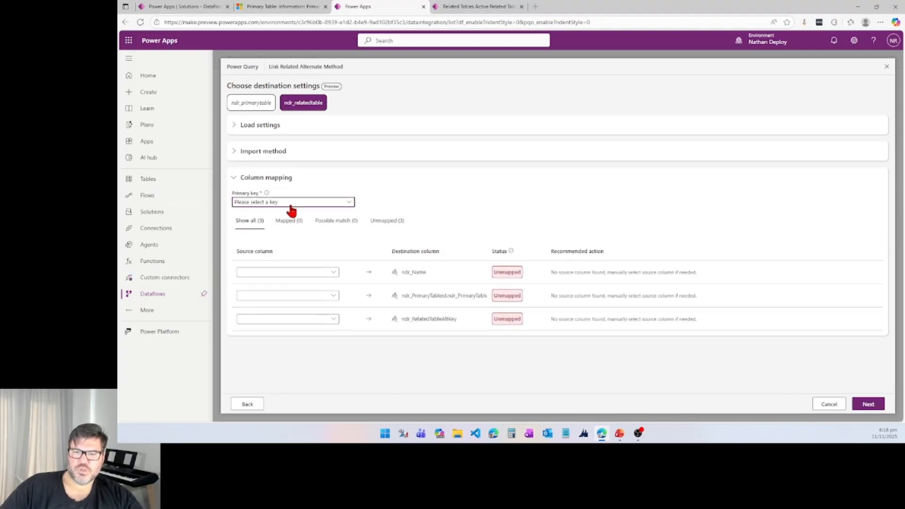
left_click(289, 203)
left_click(240, 225)
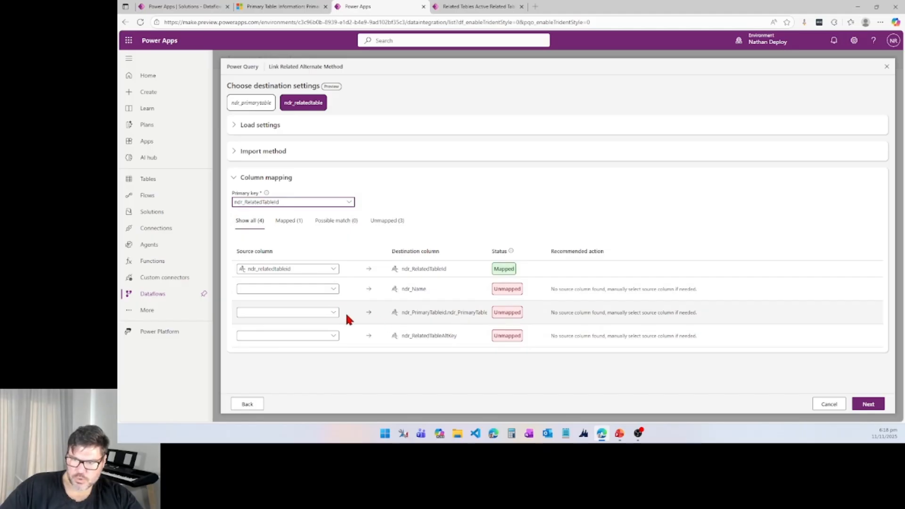
left_click(331, 314)
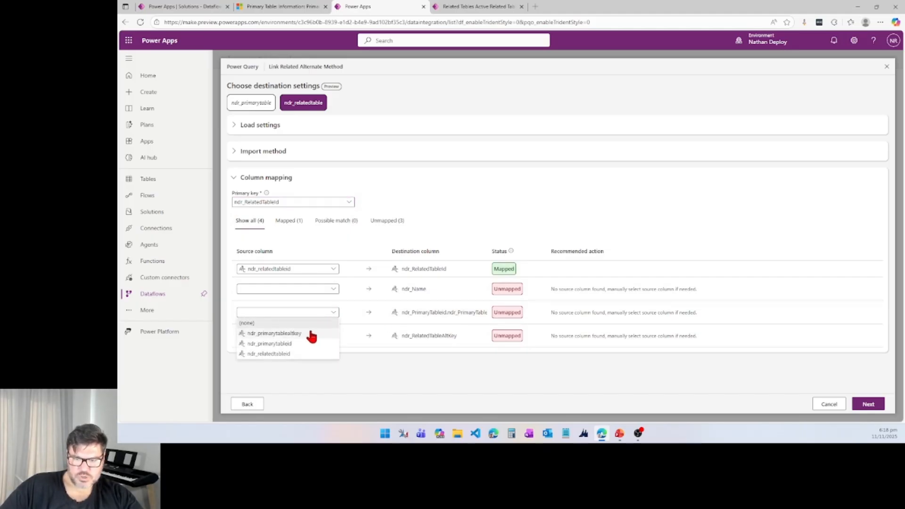
left_click(262, 334)
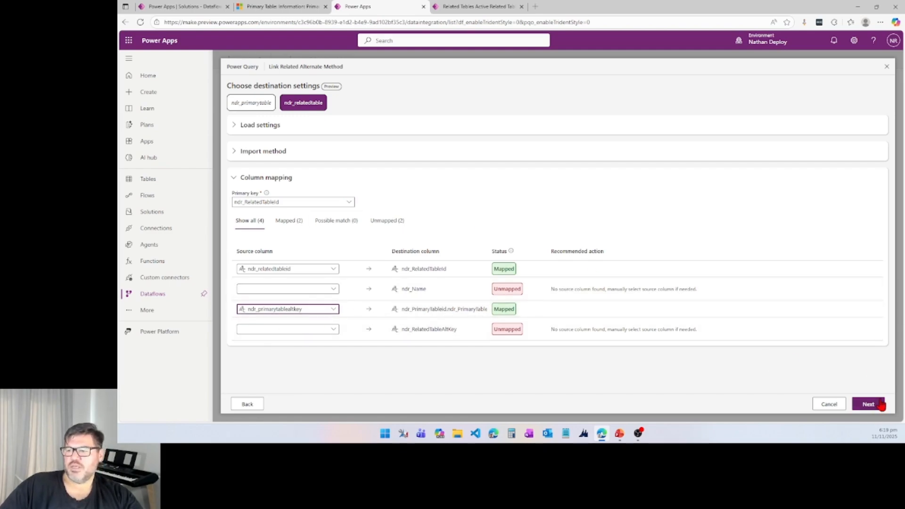
Step: Proceed to the refresh settings and publish the Link Related Alternate Method dataflow with manual refresh
left_click(867, 403)
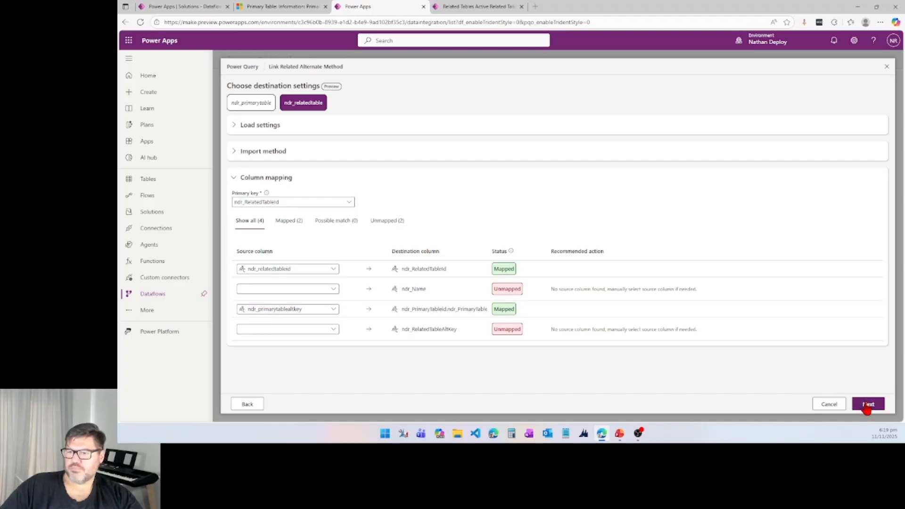
left_click(867, 404)
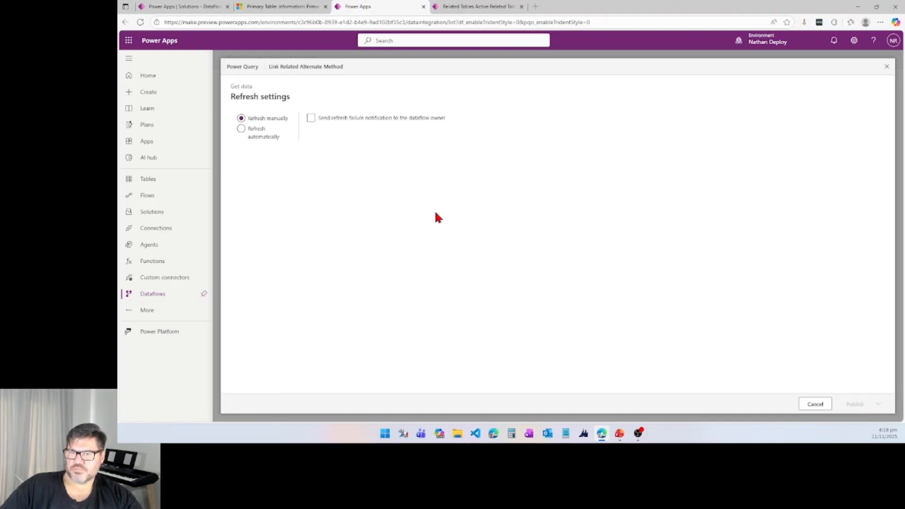
left_click(854, 404)
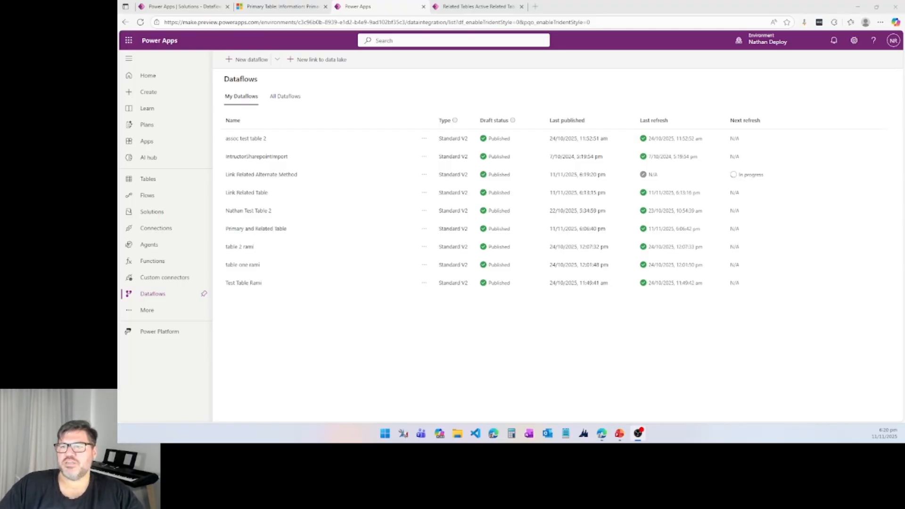
Step: Refresh the Active Related Tables list and examine its Primary Table lookups after the dataflow is published
left_click(439, 6)
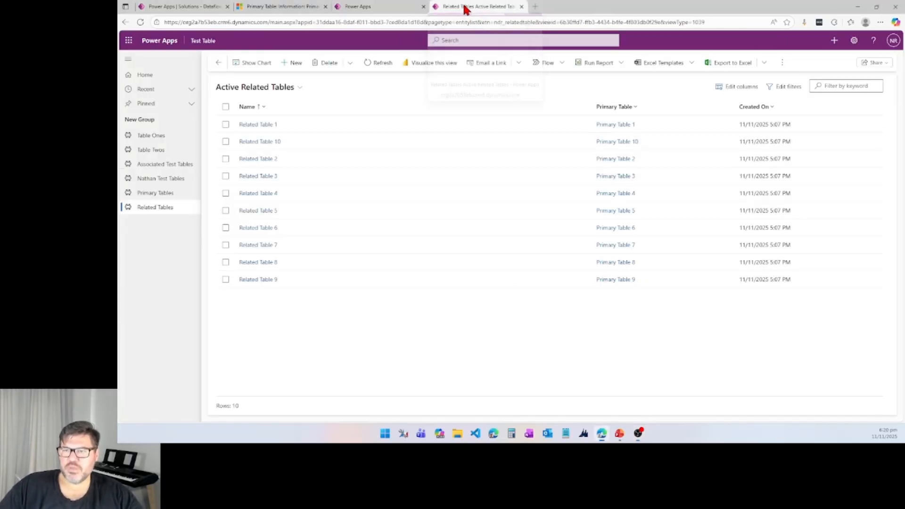
left_click(375, 63)
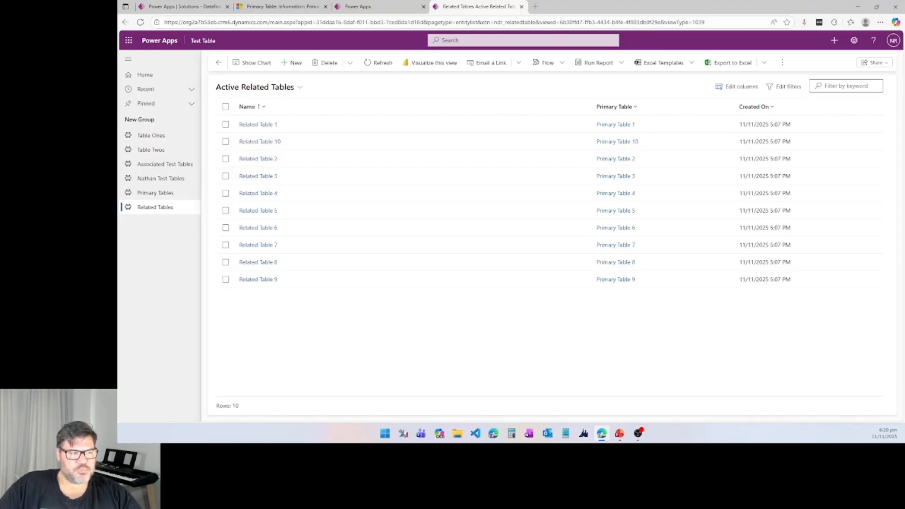
key("alt+Tab")
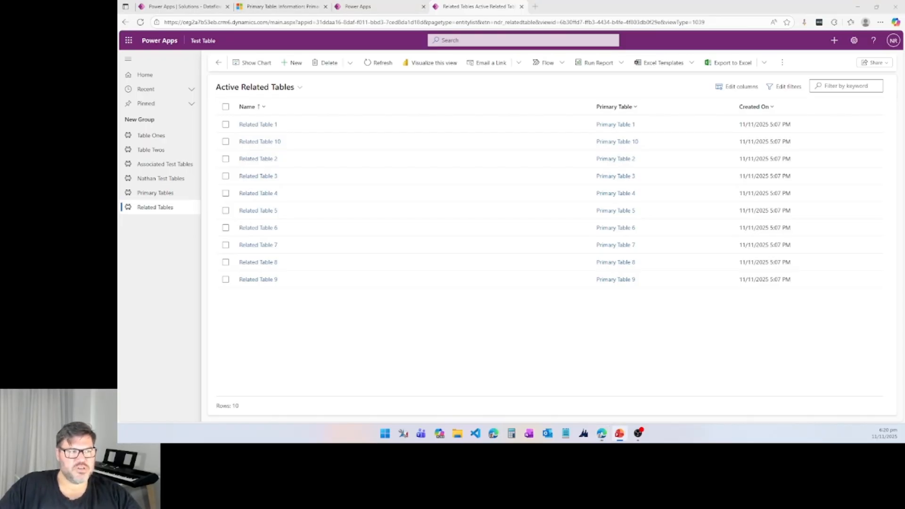